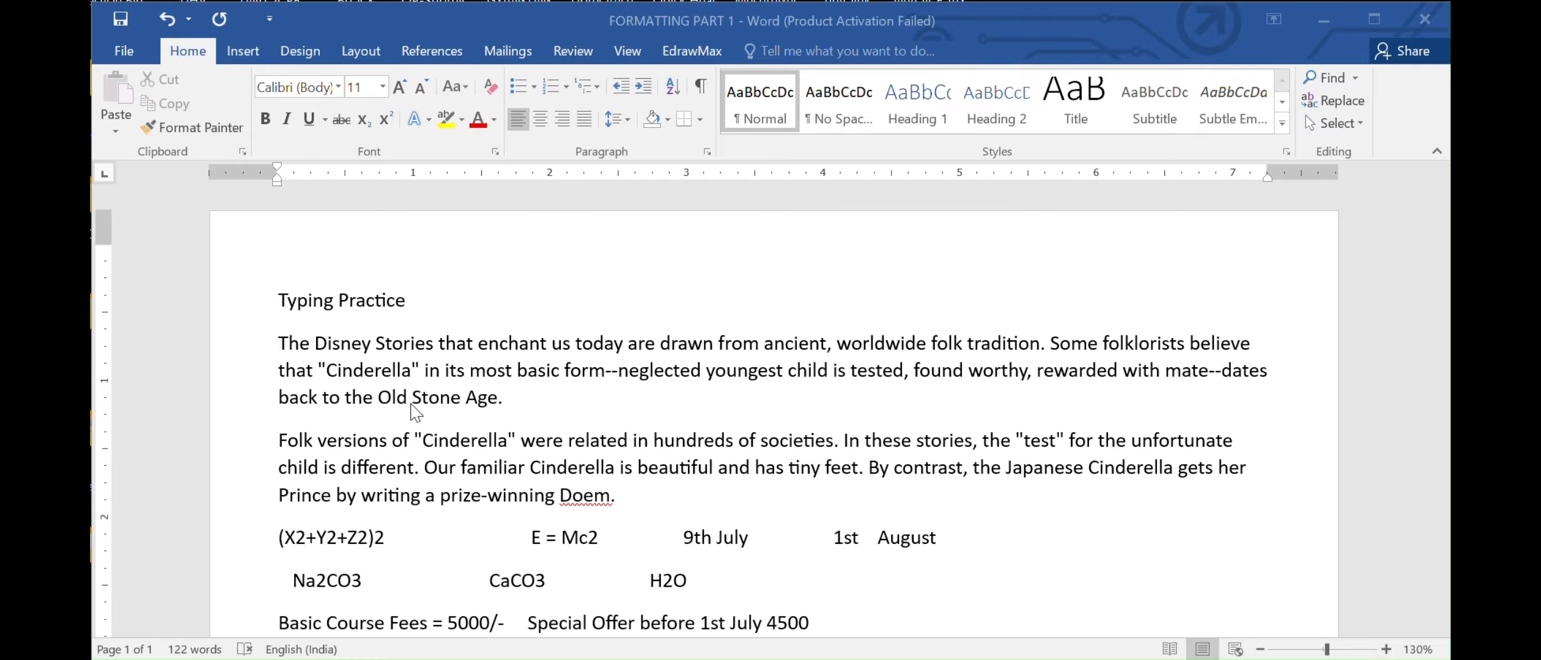
Step: Examine the practice text, the formatting instructions below it, and the available fonts and font sizes
scroll(414, 410, down, 6)
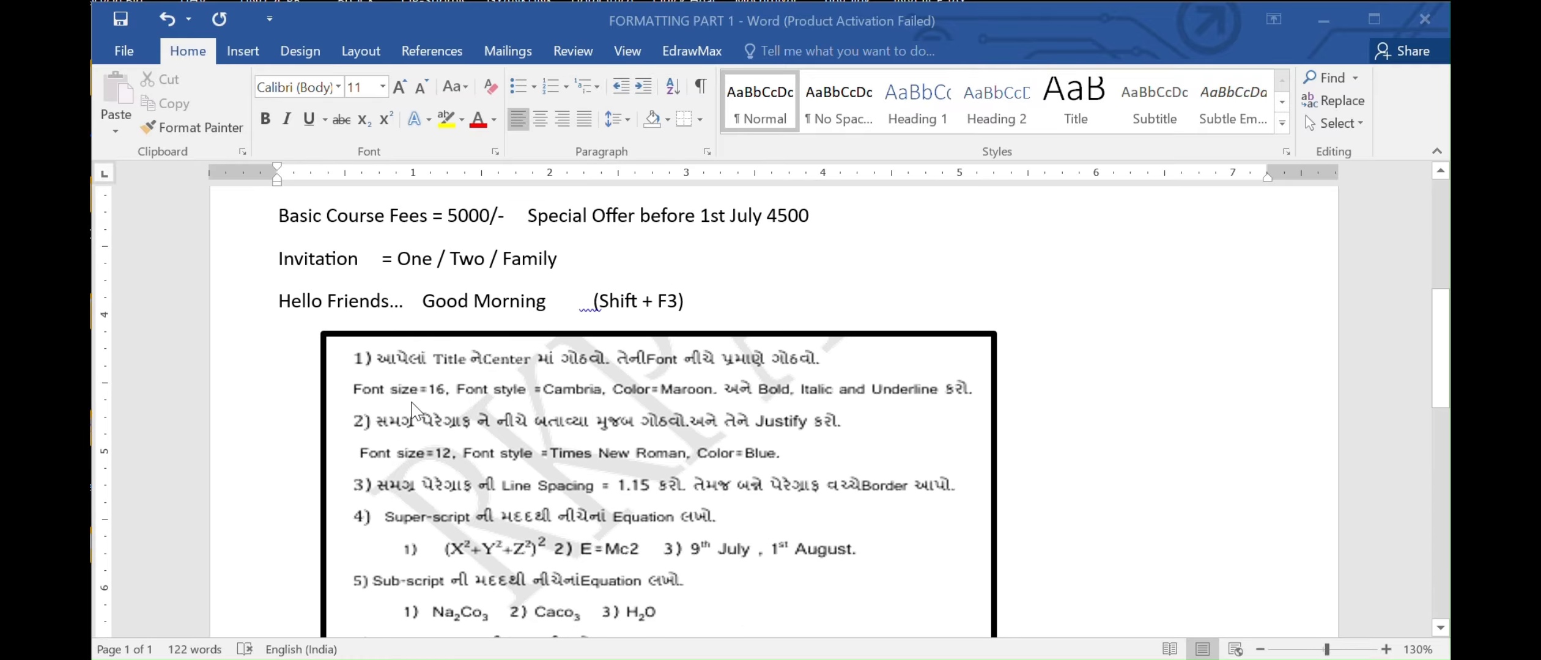
scroll(415, 411, down, 2)
scroll(414, 411, down, 1)
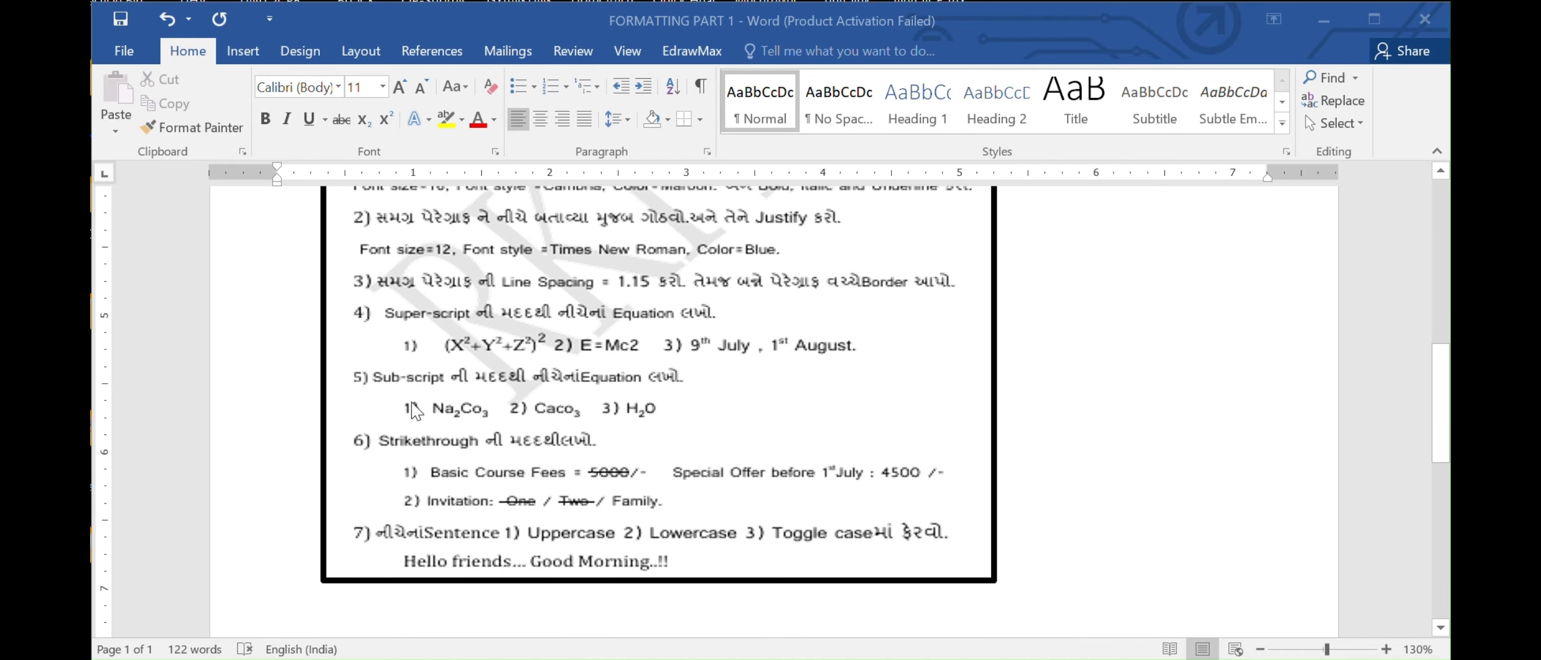
scroll(415, 410, up, 10)
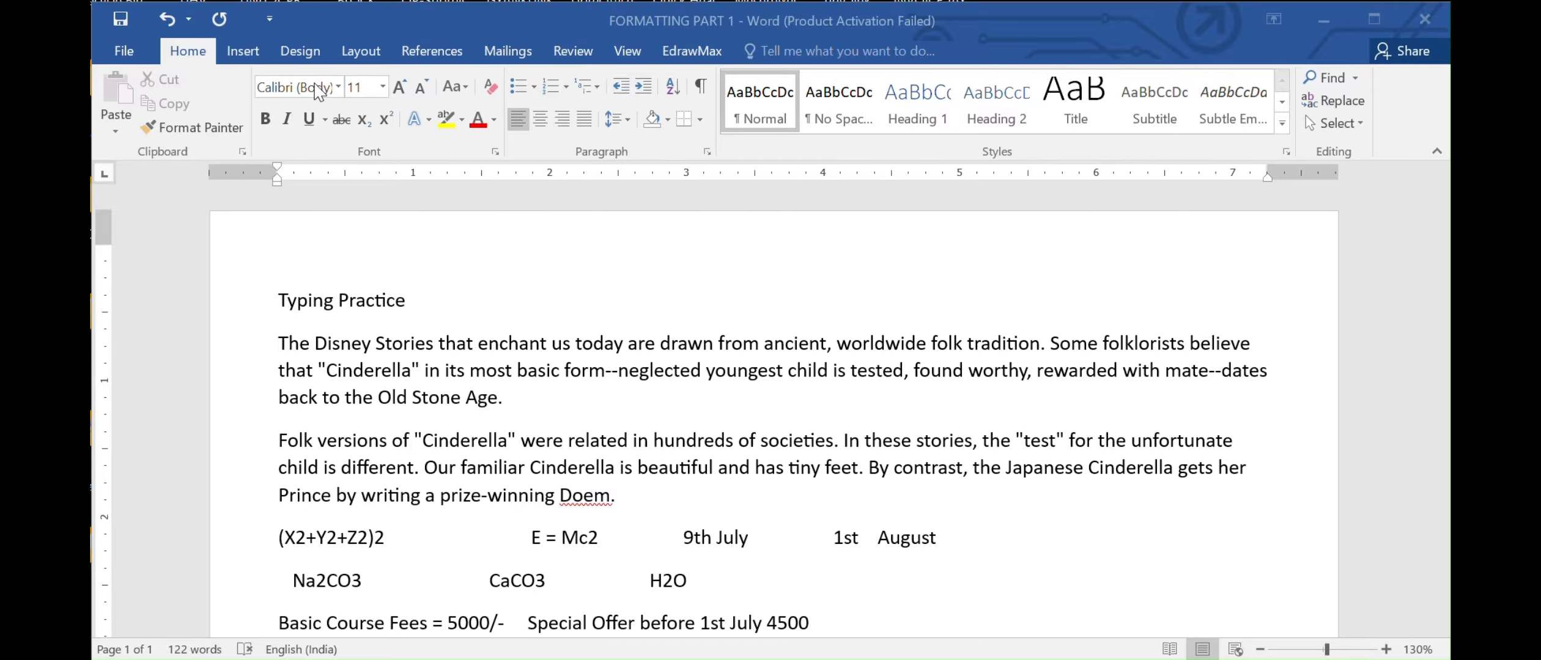
click(338, 87)
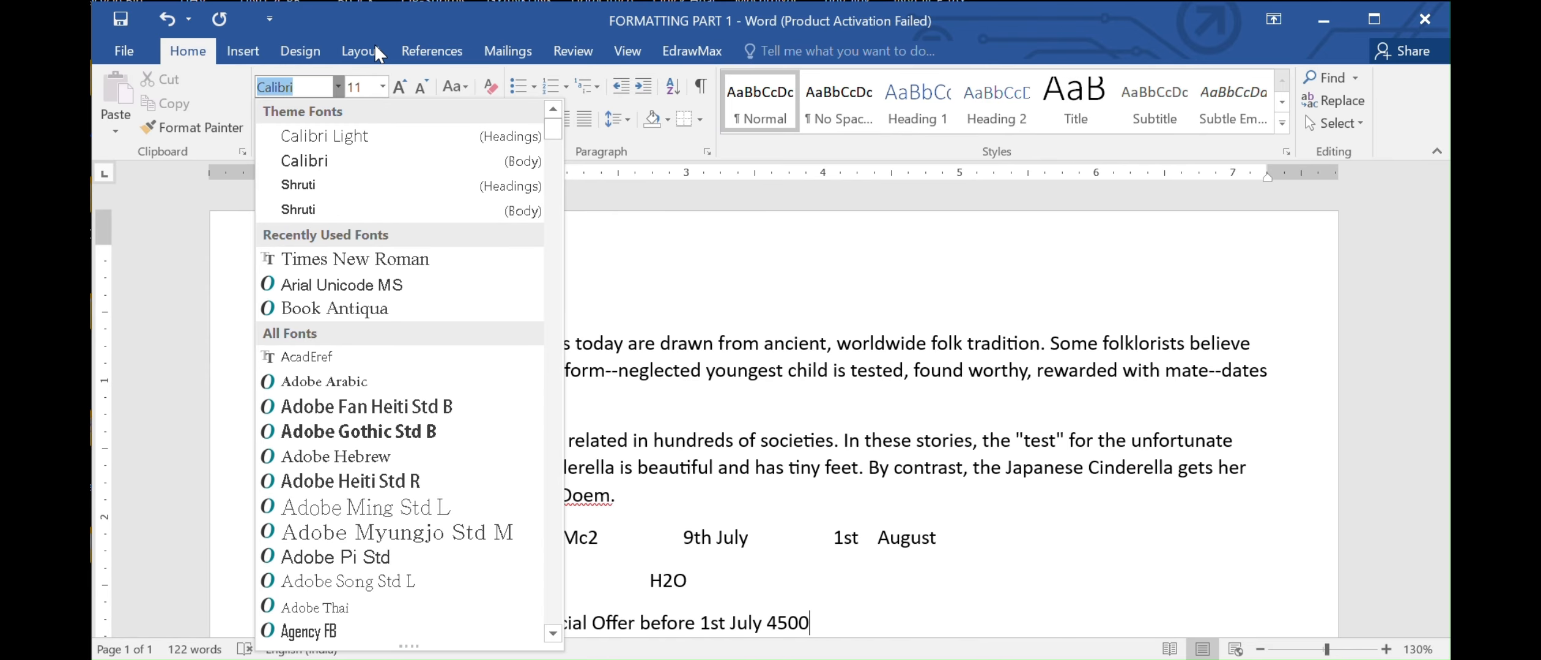
click(382, 86)
click(382, 87)
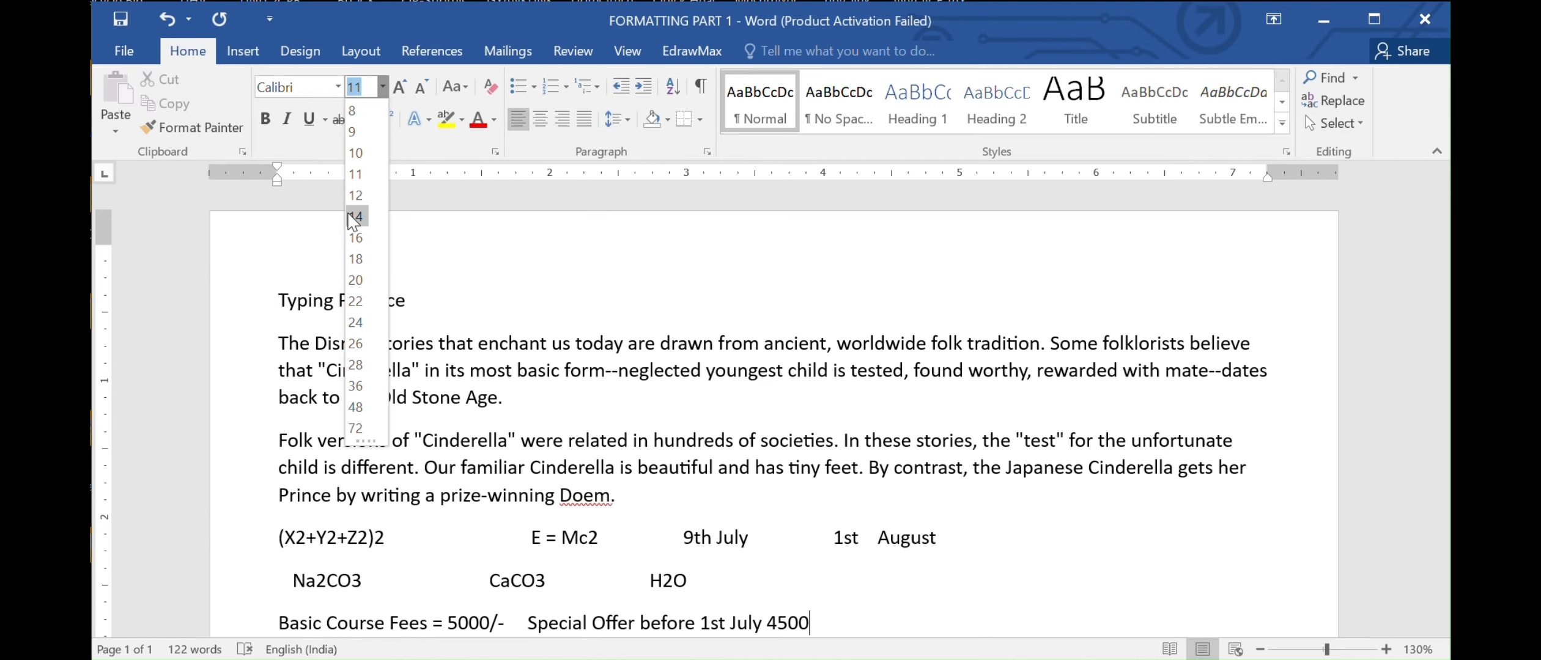
click(435, 224)
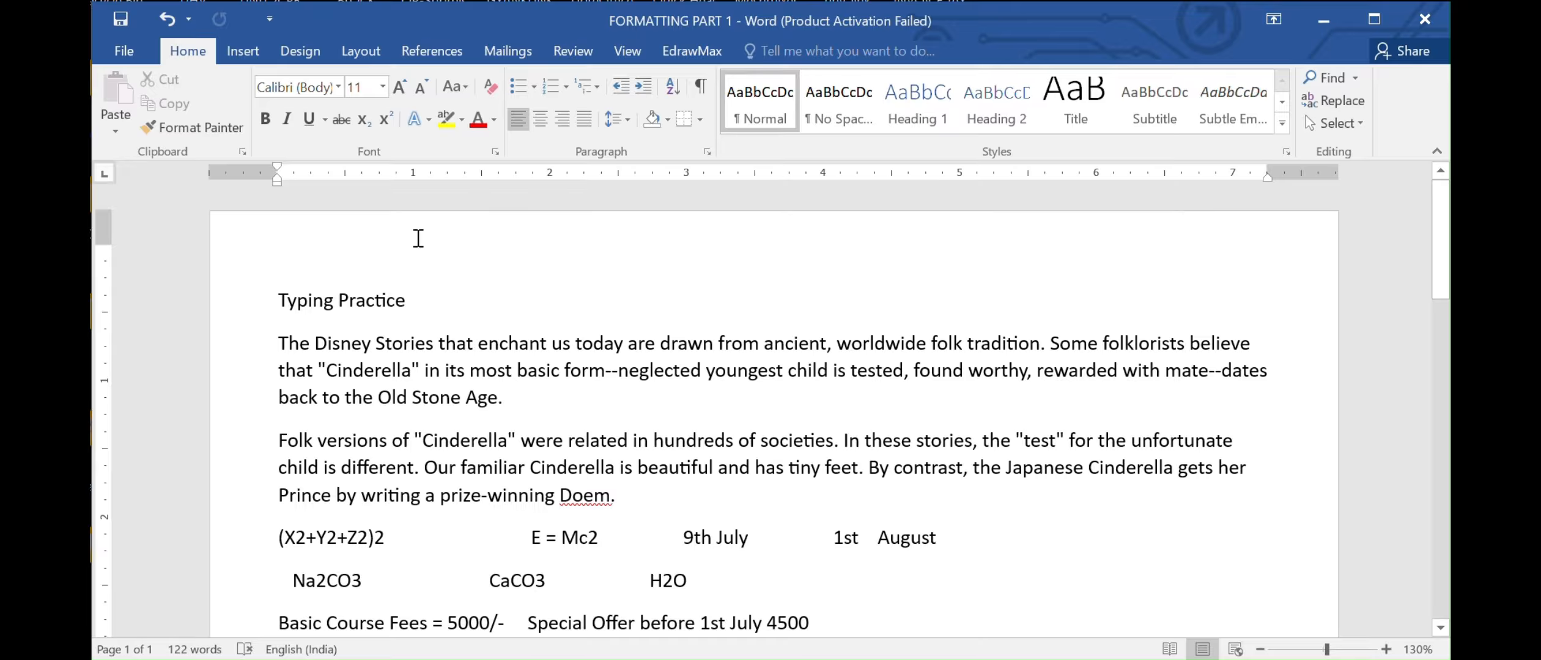
scroll(457, 422, down, 3)
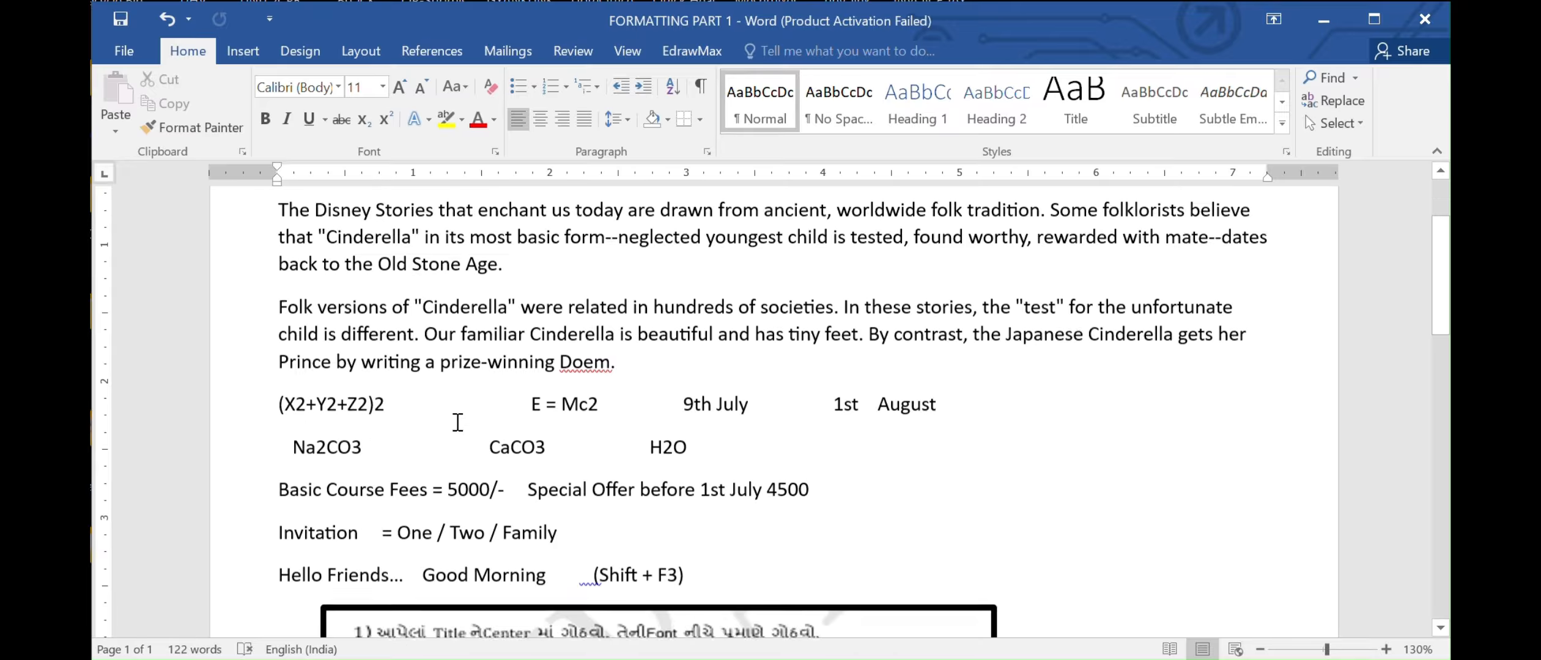
scroll(457, 422, up, 3)
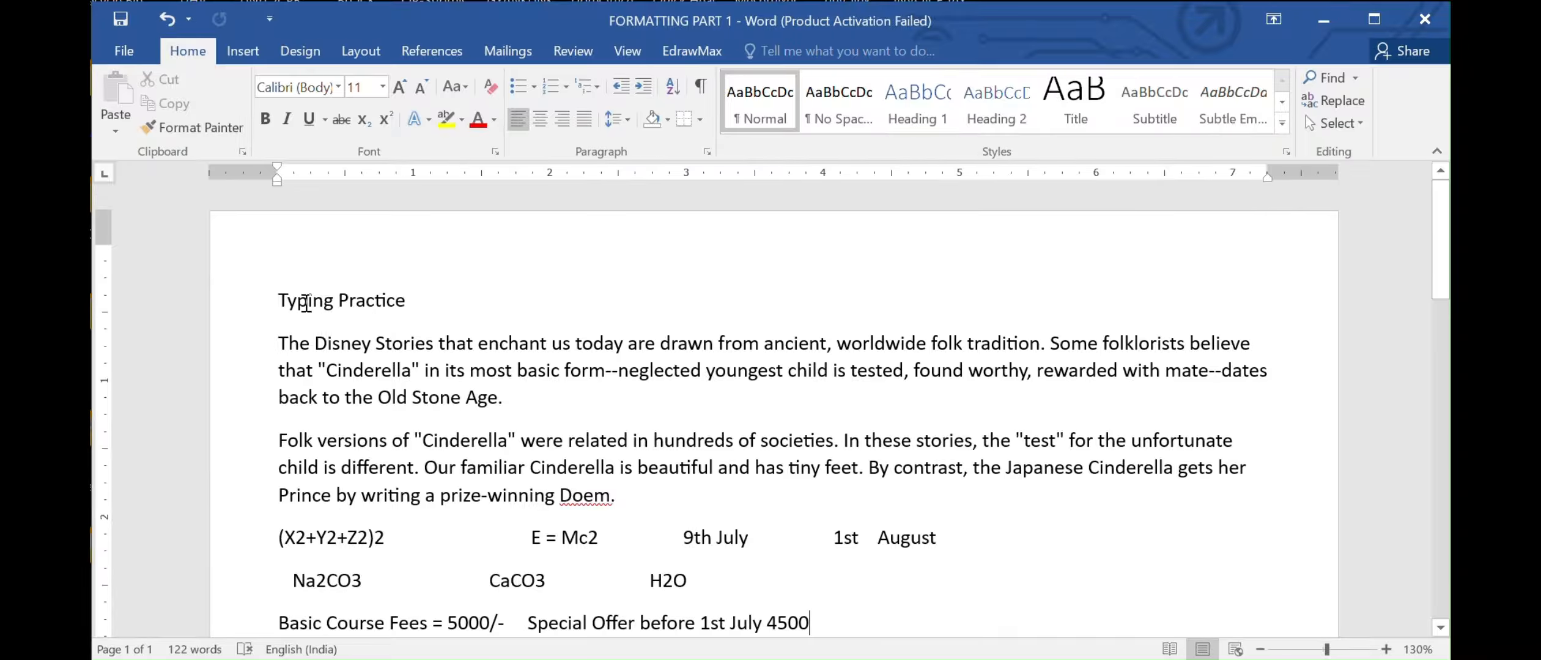
scroll(305, 303, down, 5)
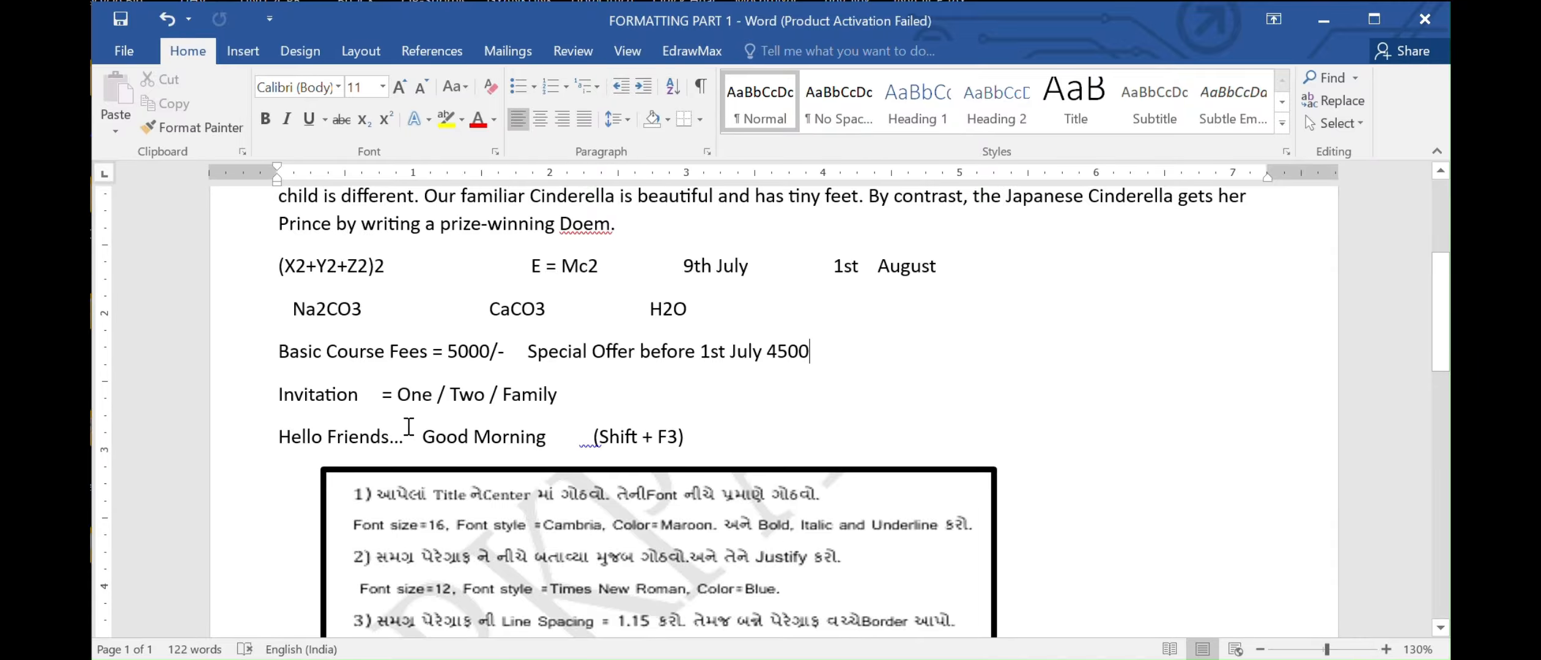
scroll(409, 426, up, 5)
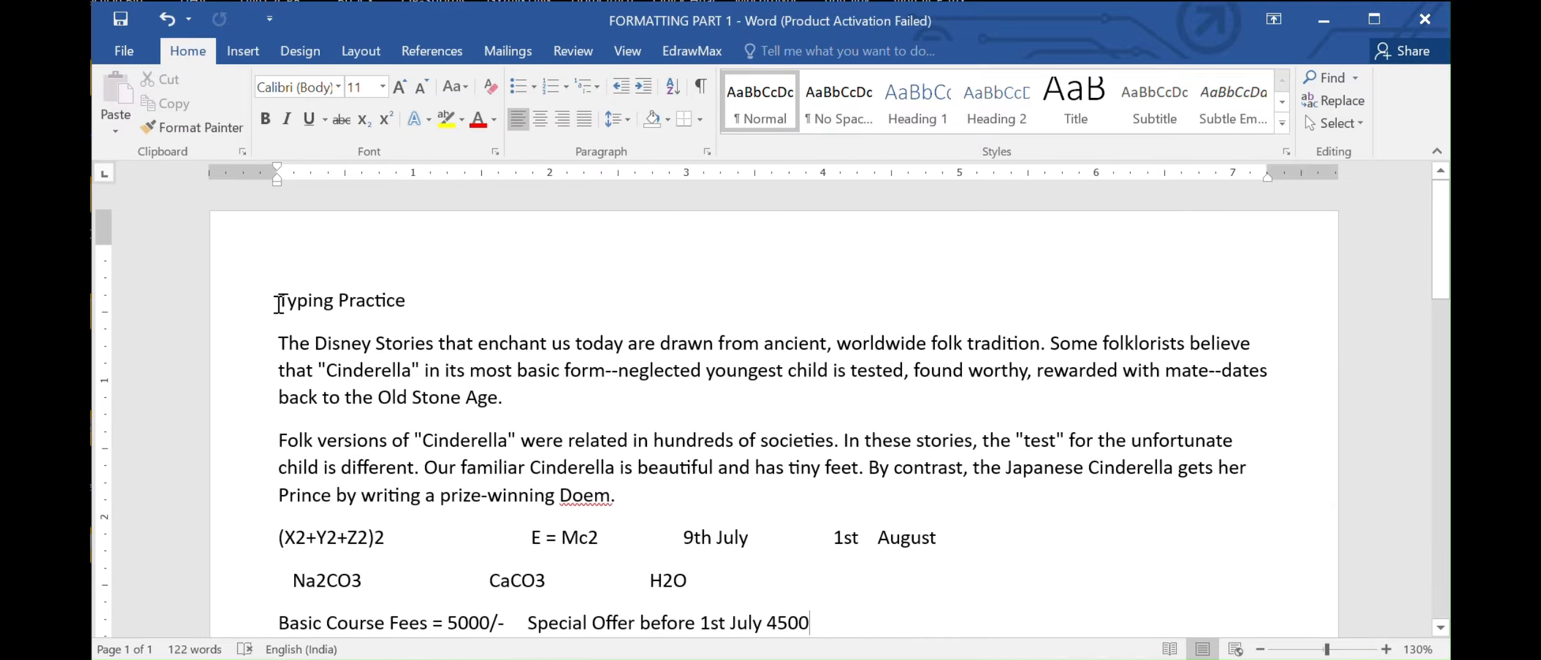
Step: Centre the "Typing Practice" title above the first paragraph
drag(278, 304, 384, 300)
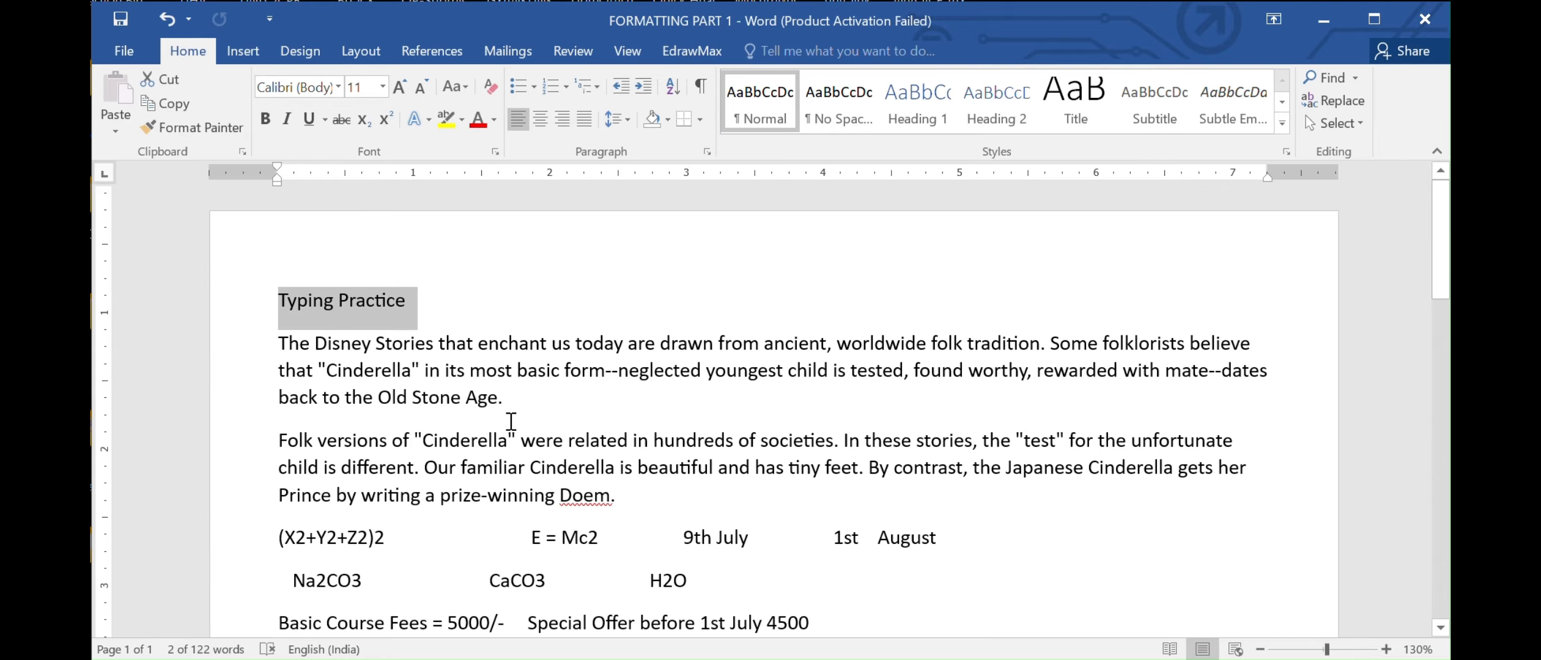
scroll(511, 422, down, 4)
scroll(511, 421, up, 4)
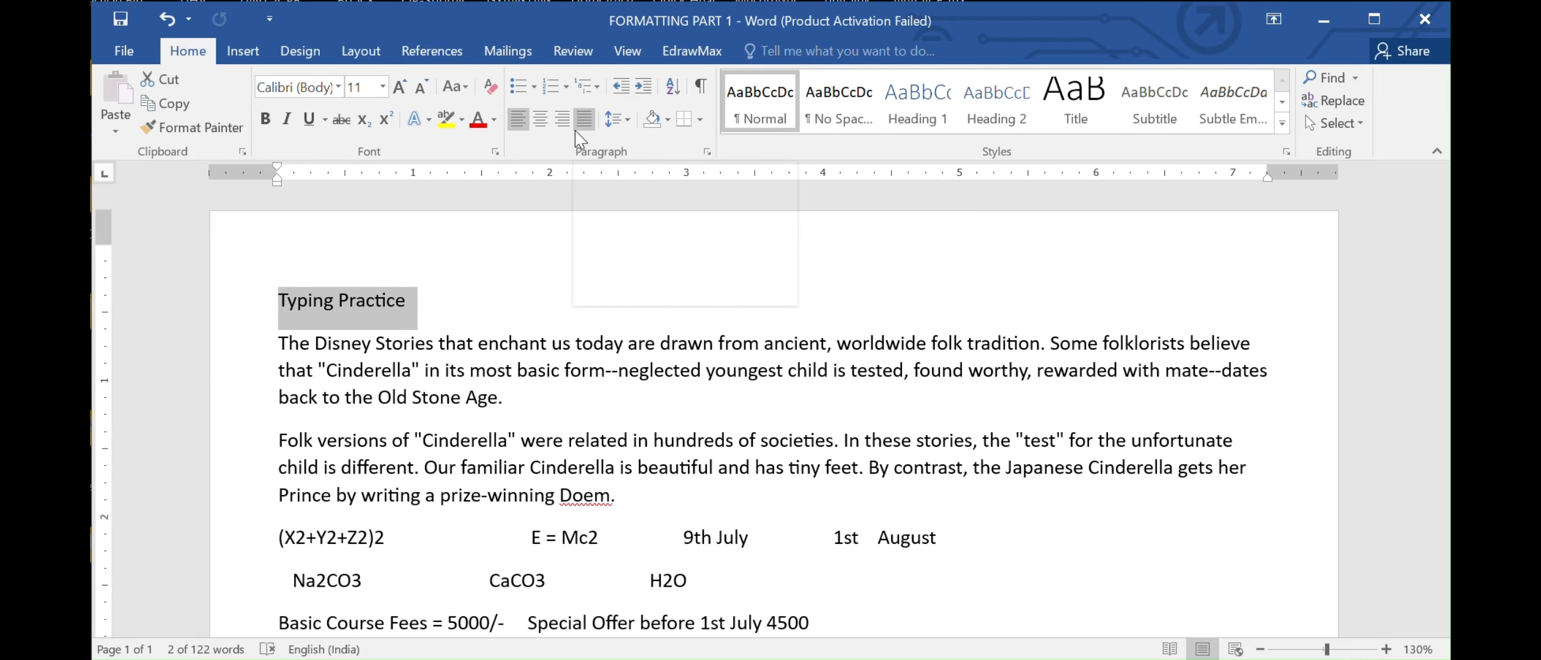
click(541, 125)
Step: Set the "Typing Practice" title's font size to 16 and its font to Cambria
scroll(464, 426, down, 3)
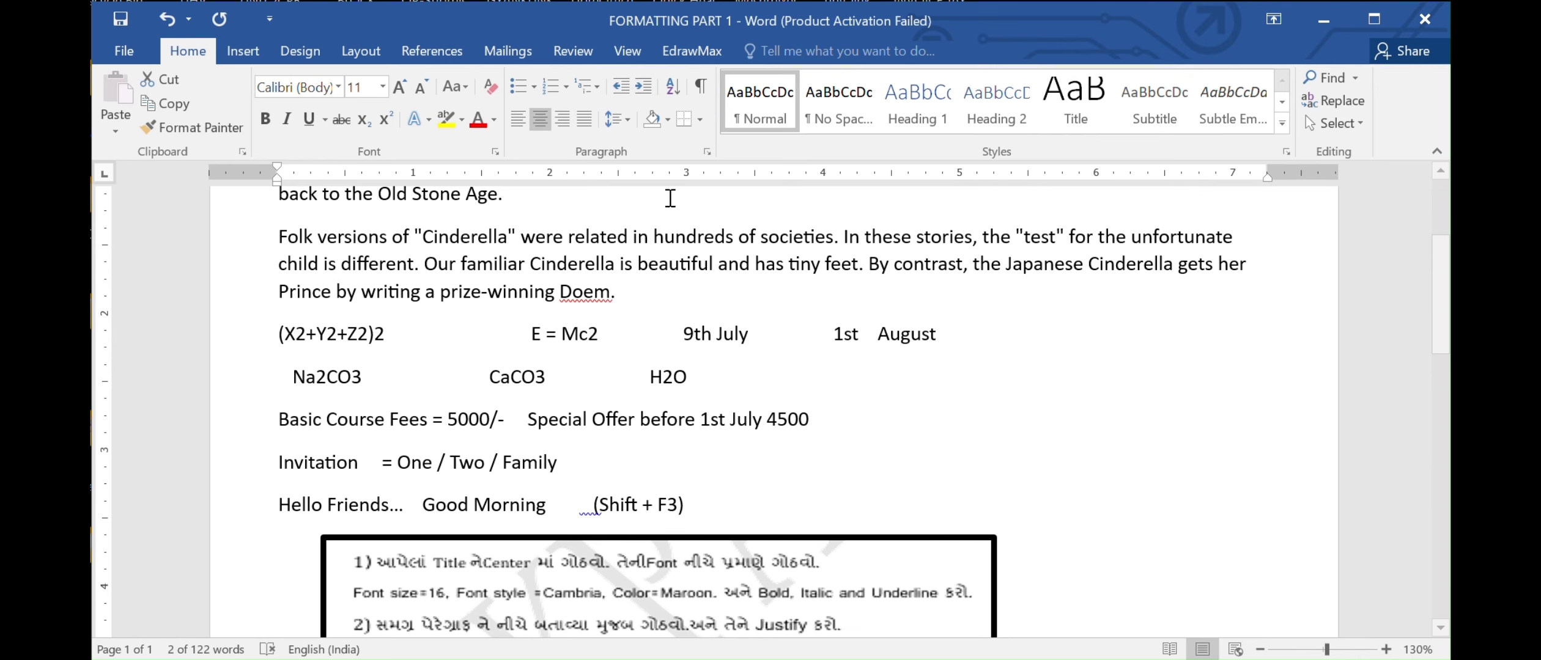
scroll(672, 271, up, 2)
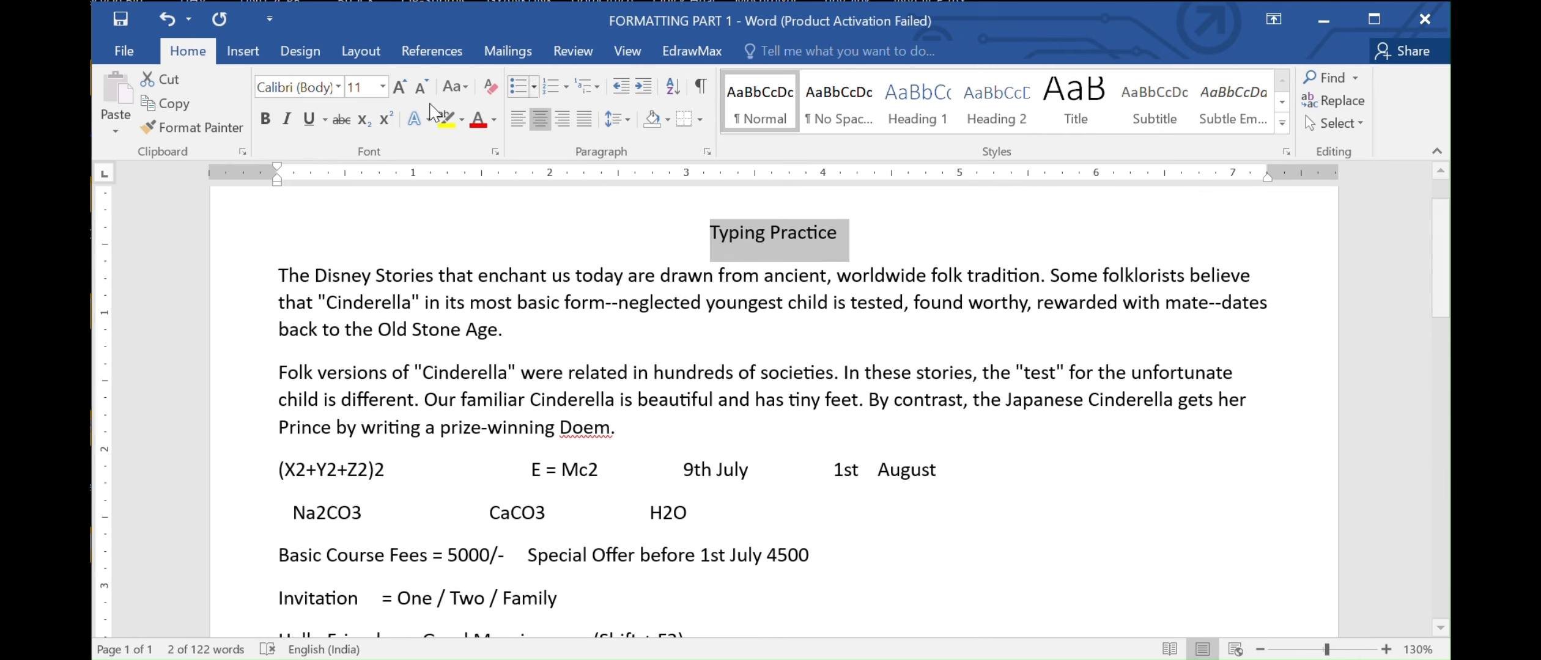
click(383, 86)
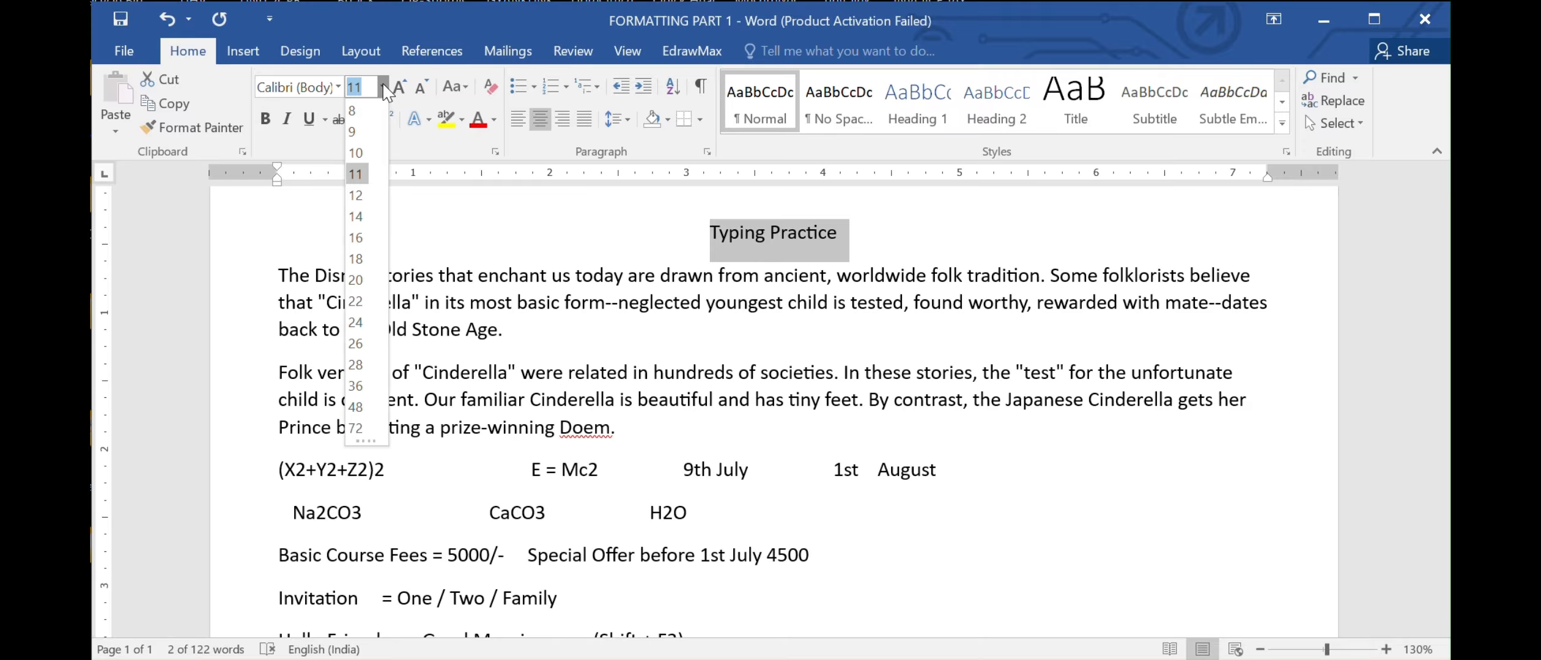
click(357, 238)
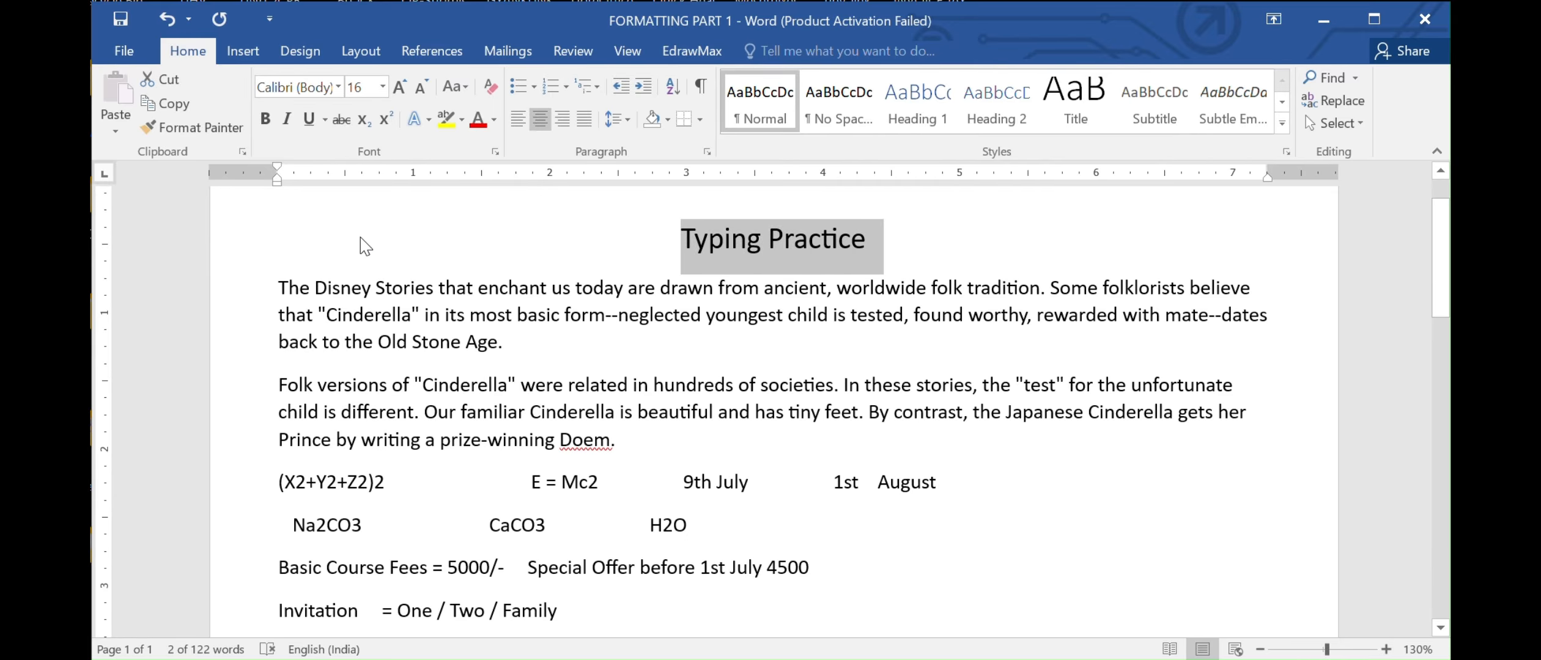
scroll(602, 275, down, 3)
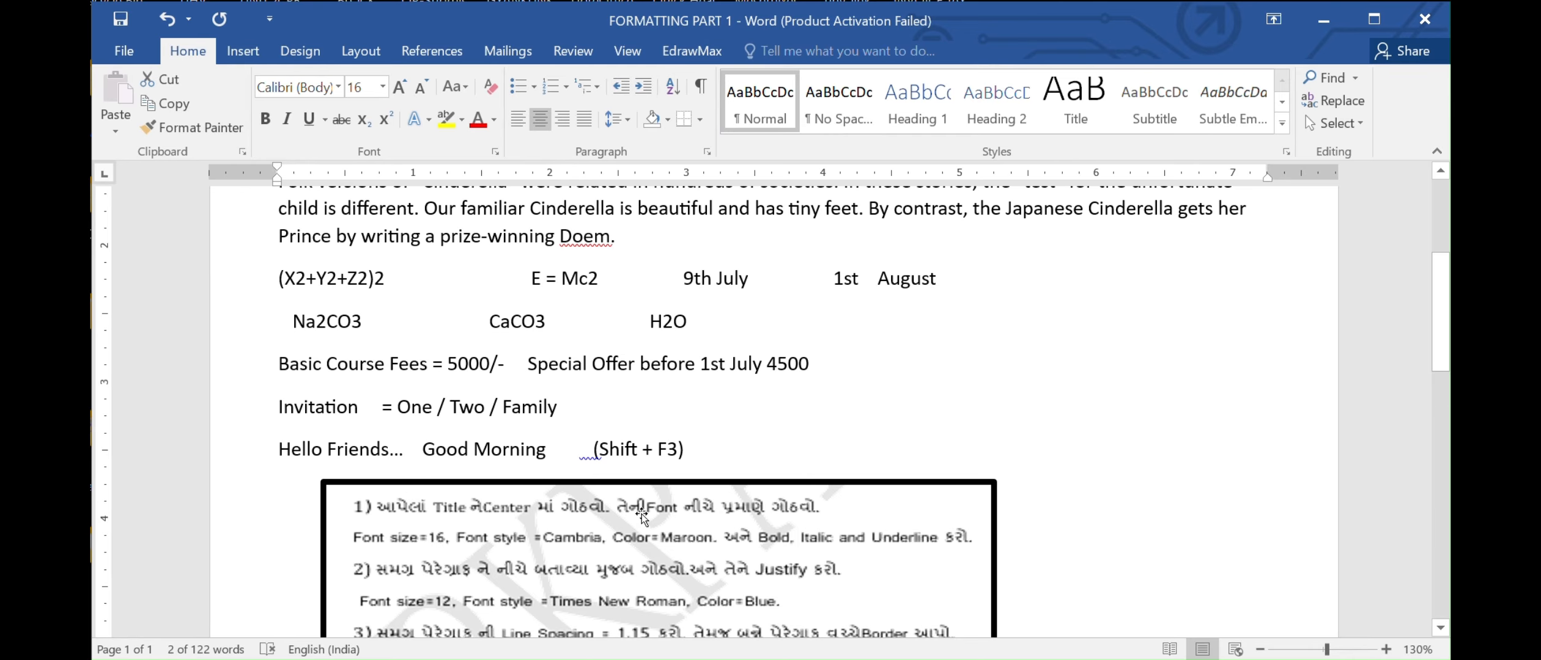
click(338, 88)
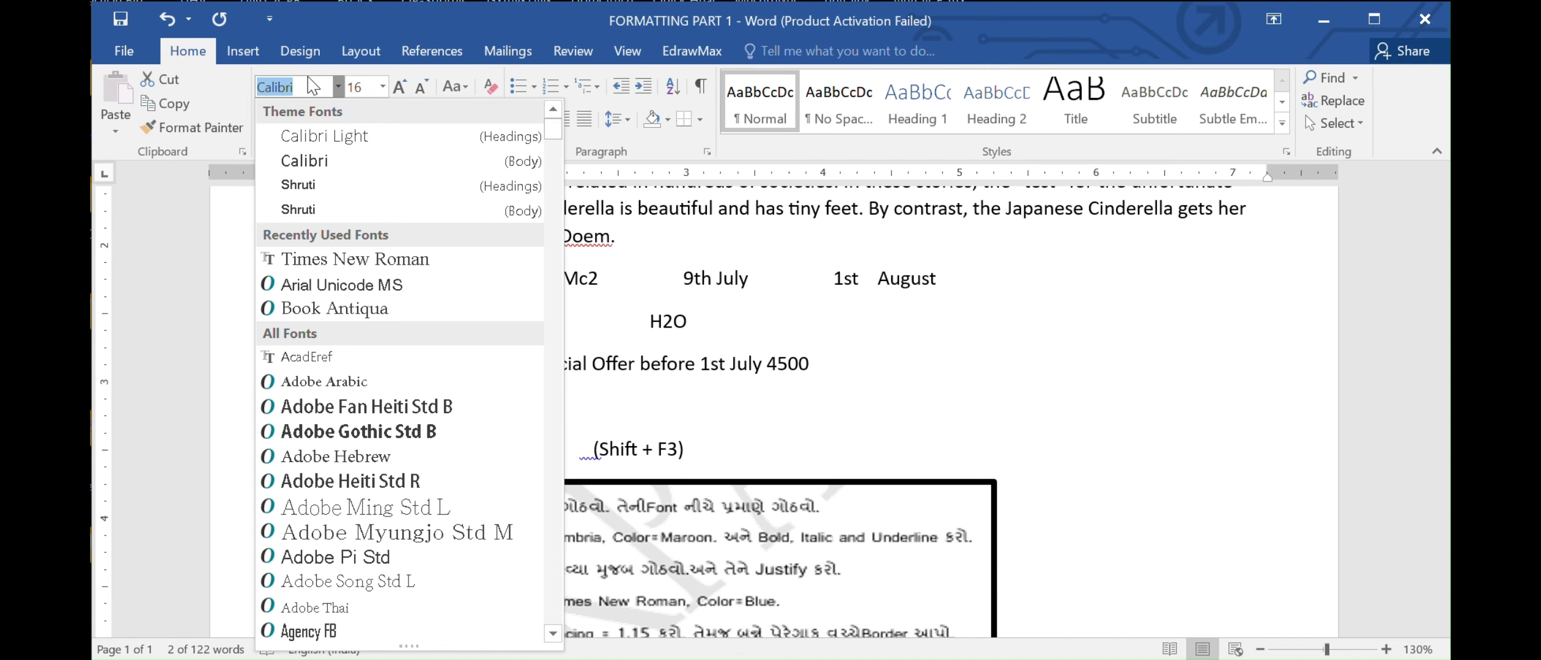
text(Cam)
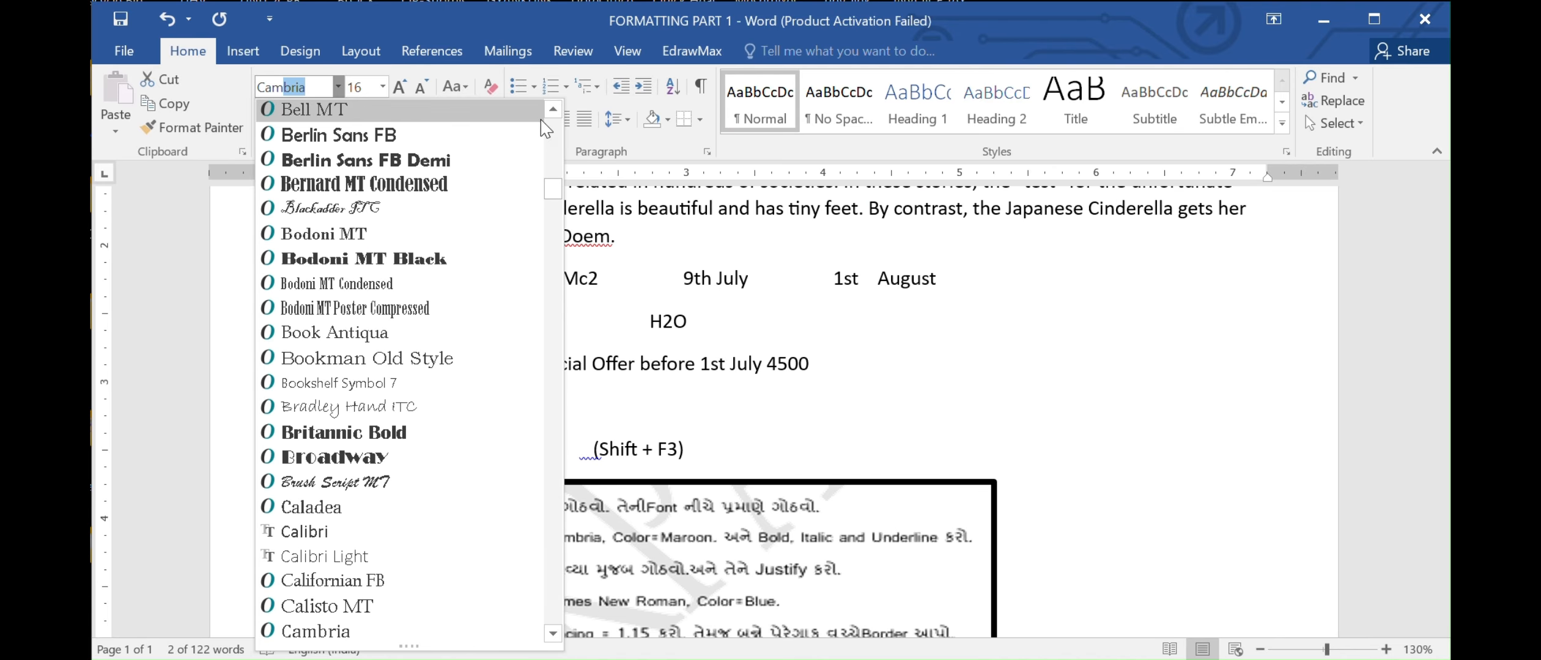
key(Return)
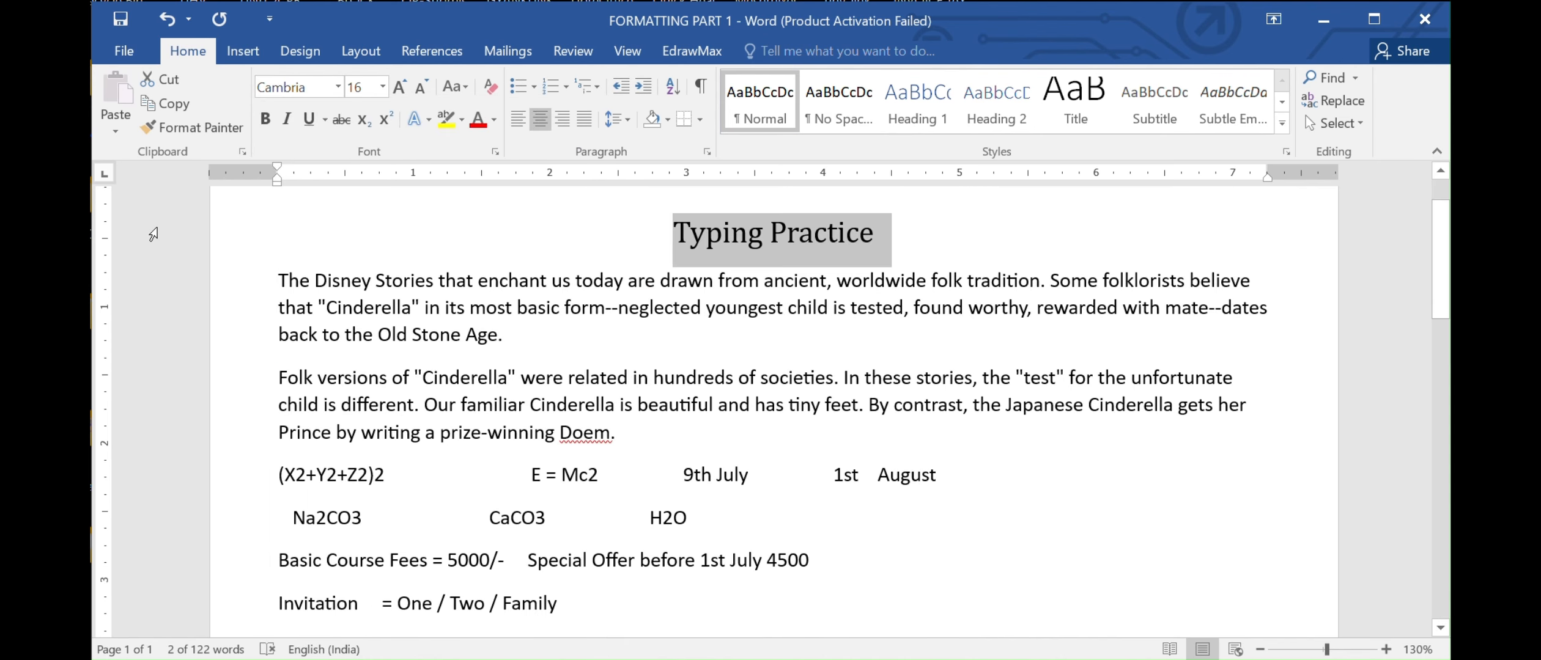
Step: Change the font colour of the "Typing Practice" title to the standard red
scroll(816, 458, down, 2)
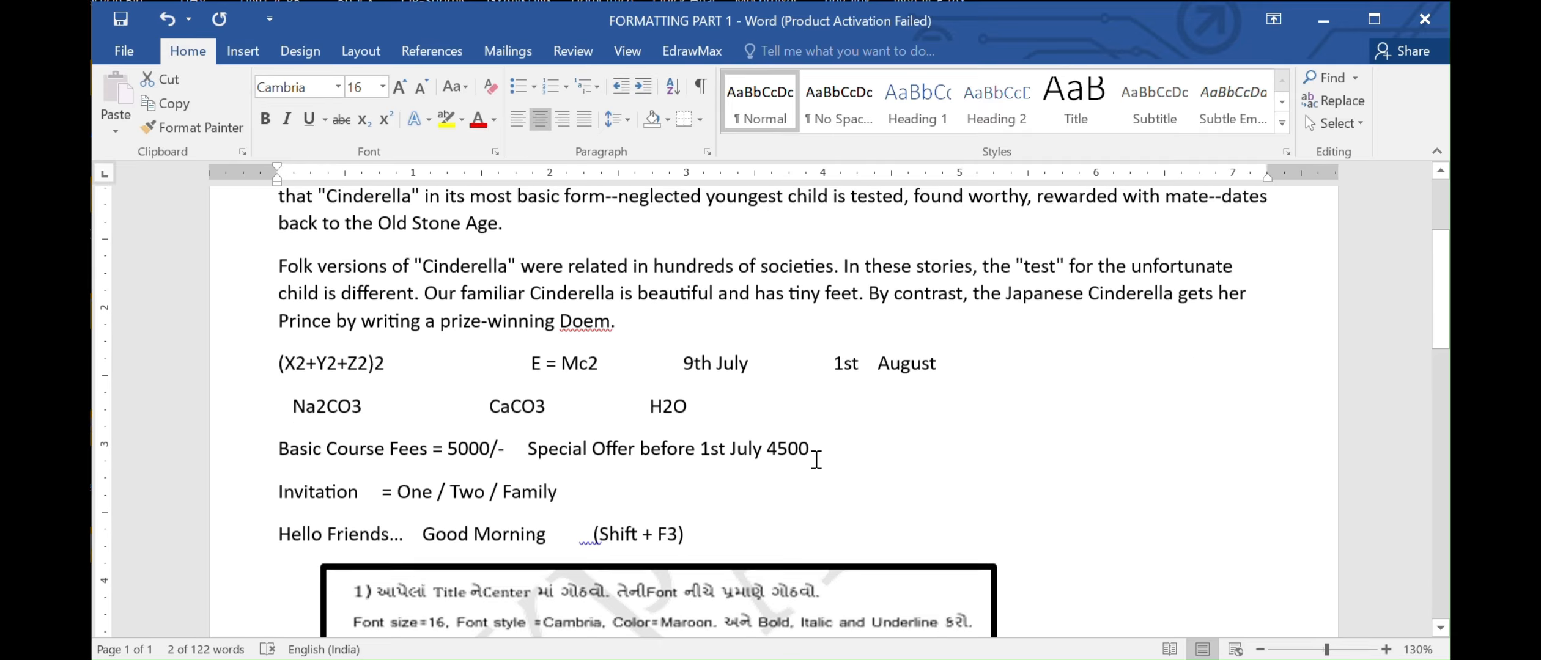
scroll(816, 459, down, 3)
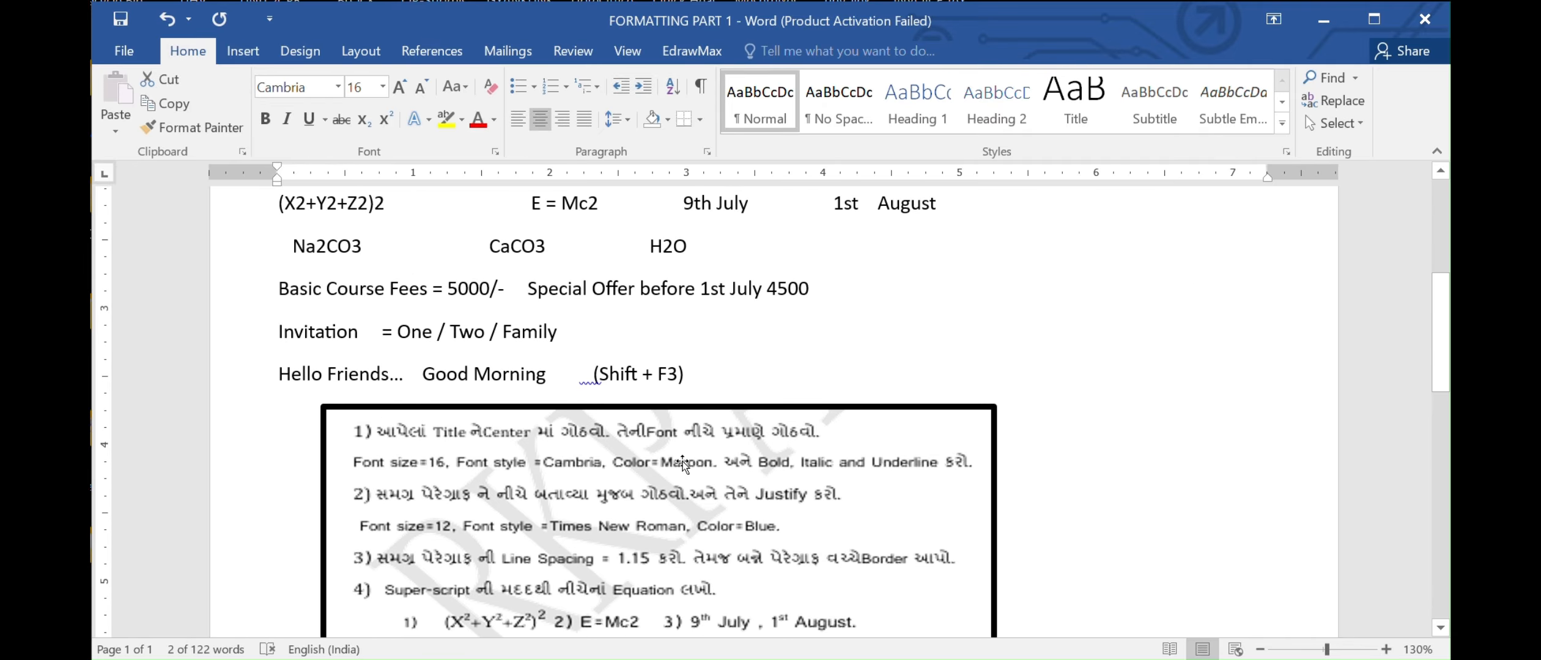
scroll(756, 308, up, 6)
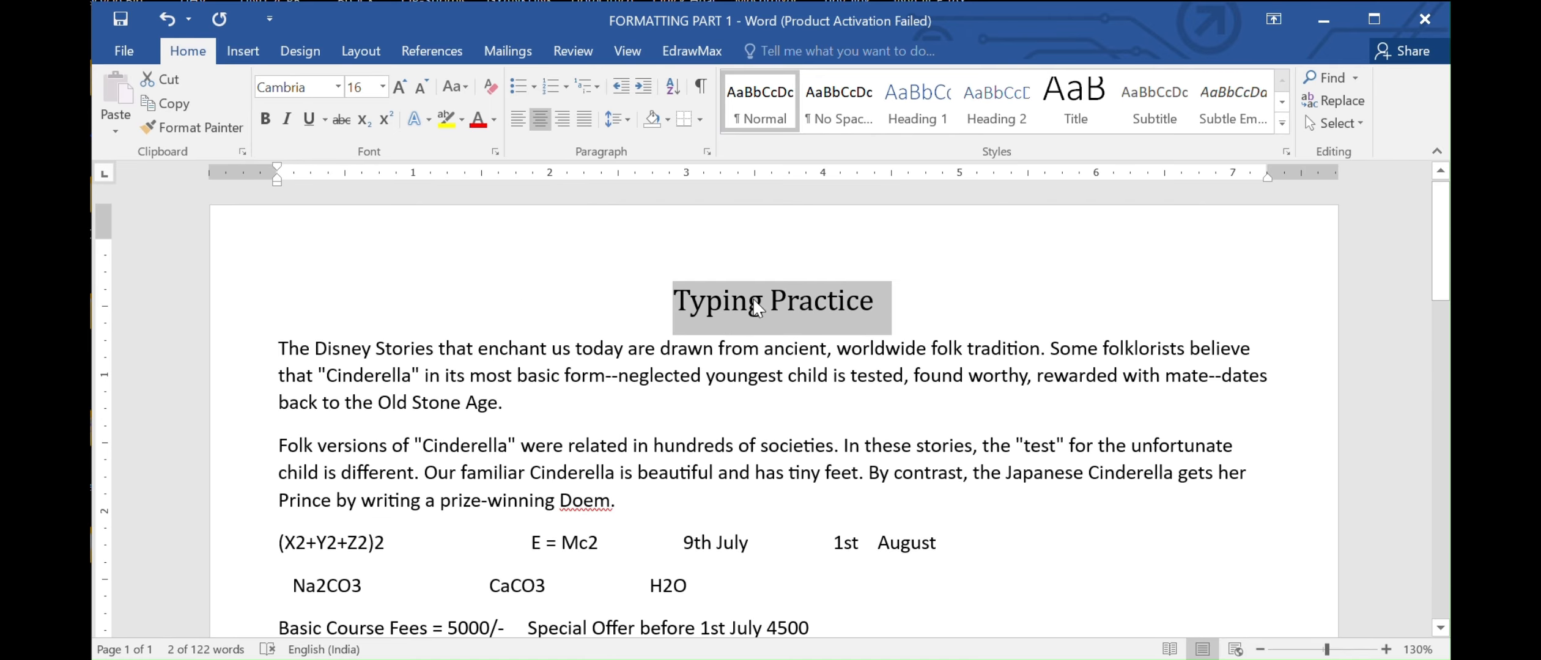
click(495, 121)
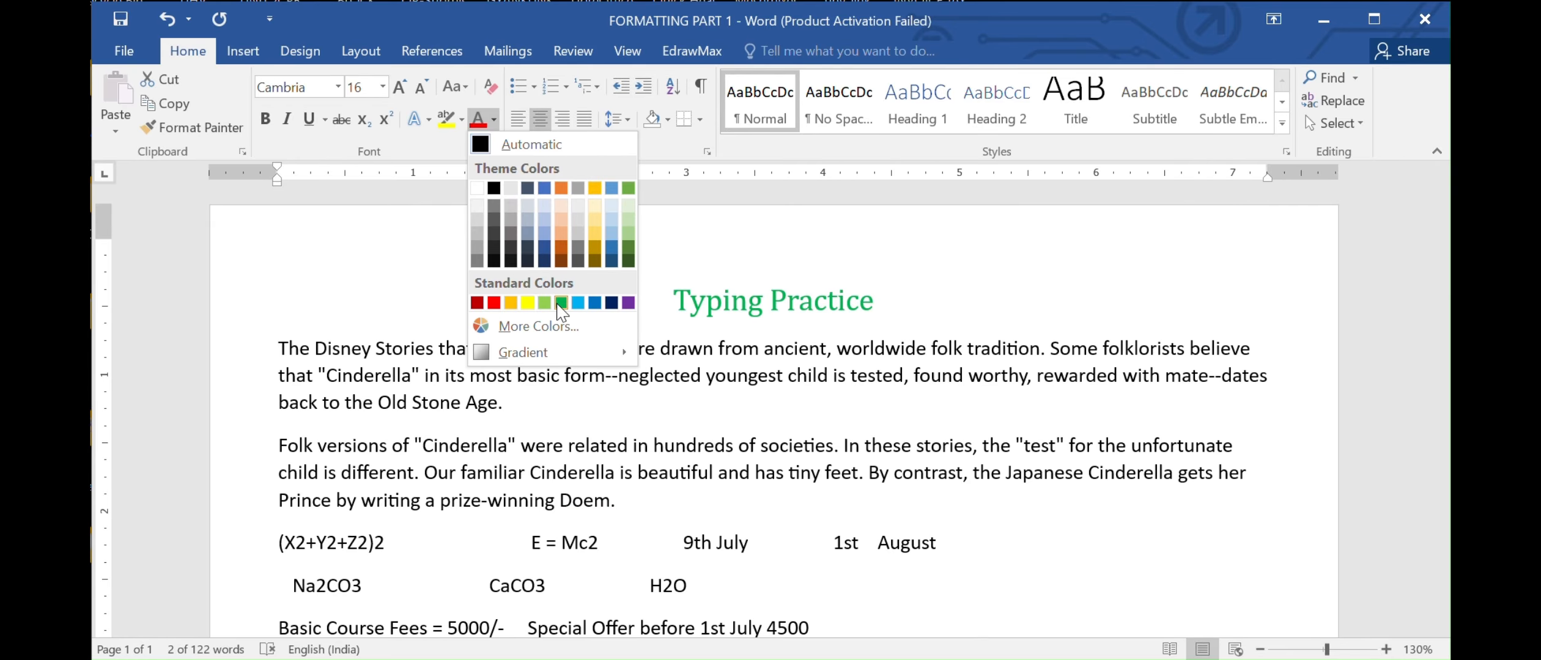
click(494, 303)
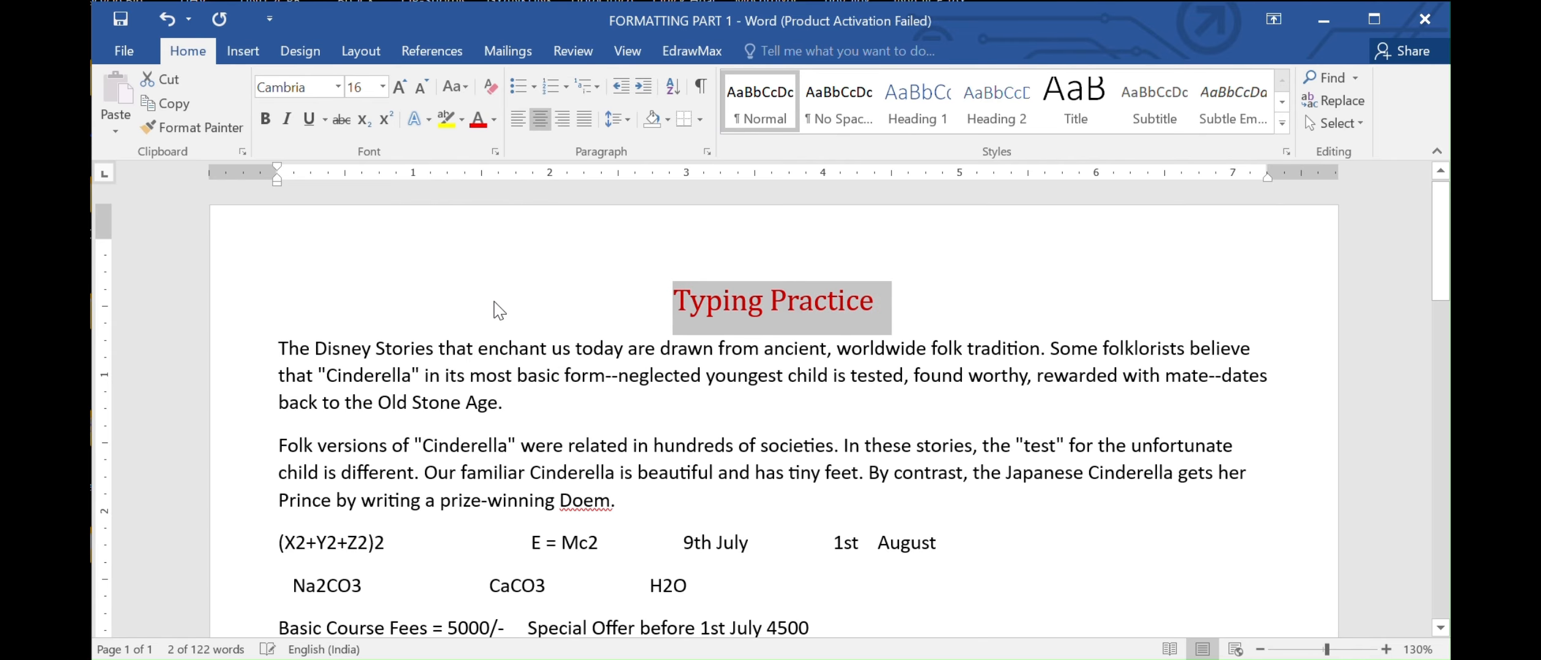
Step: Make the "Typing Practice" title bold, italic and underlined, as the first exercise instruction asks
scroll(803, 511, down, 5)
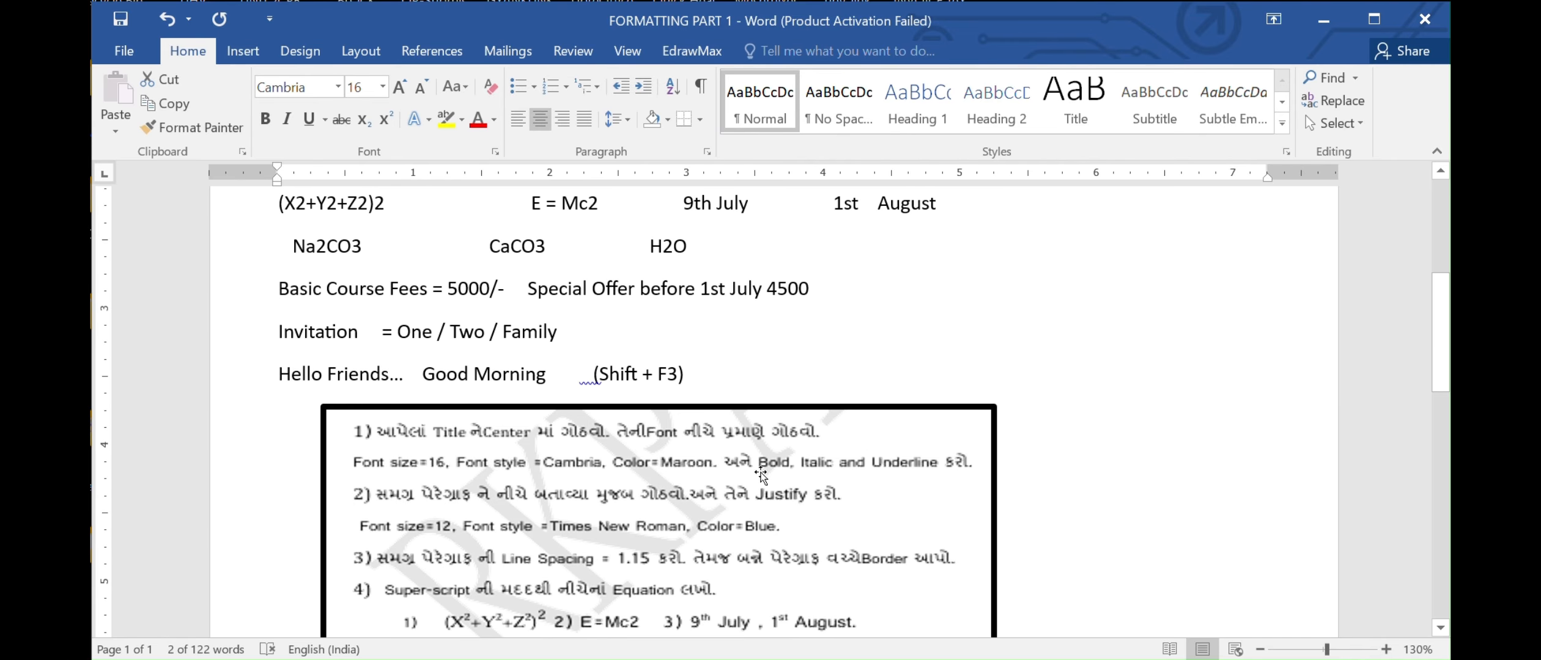
scroll(887, 458, up, 5)
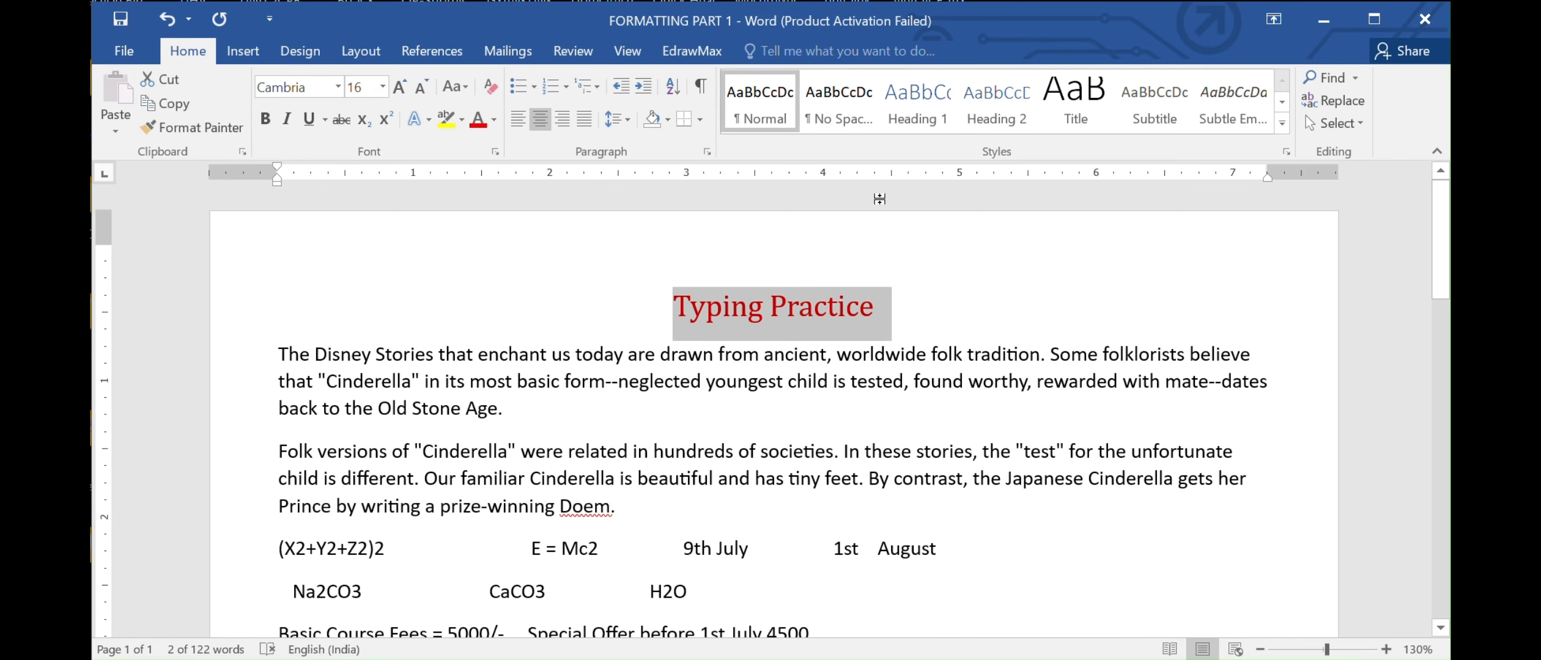
click(265, 120)
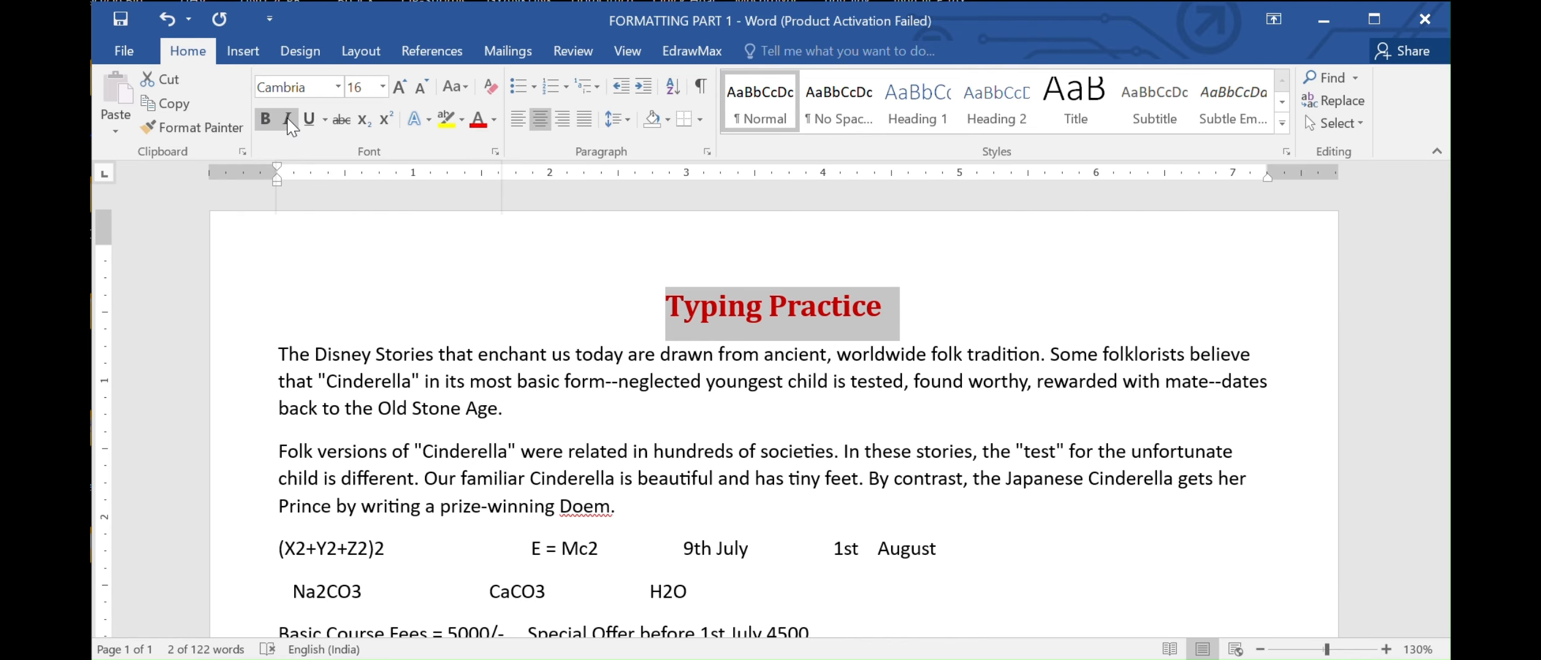
click(287, 120)
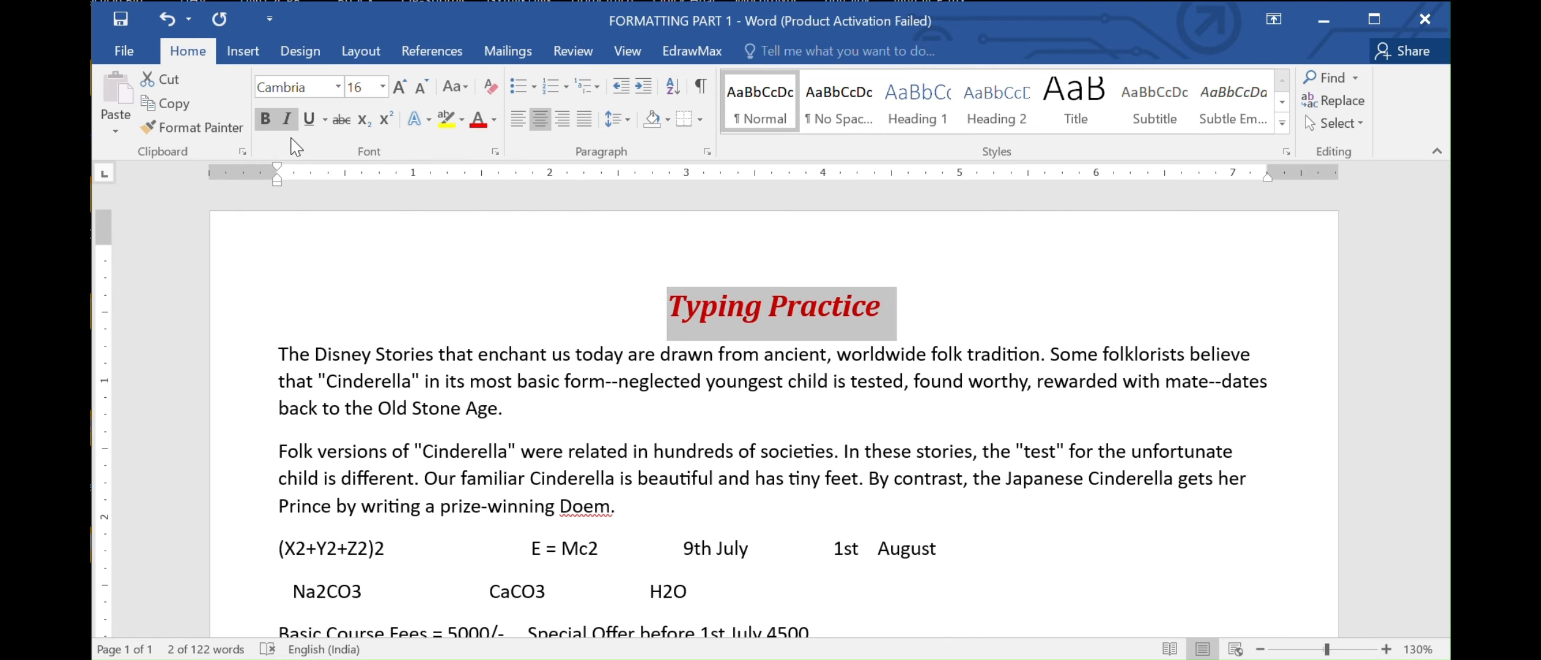
click(310, 119)
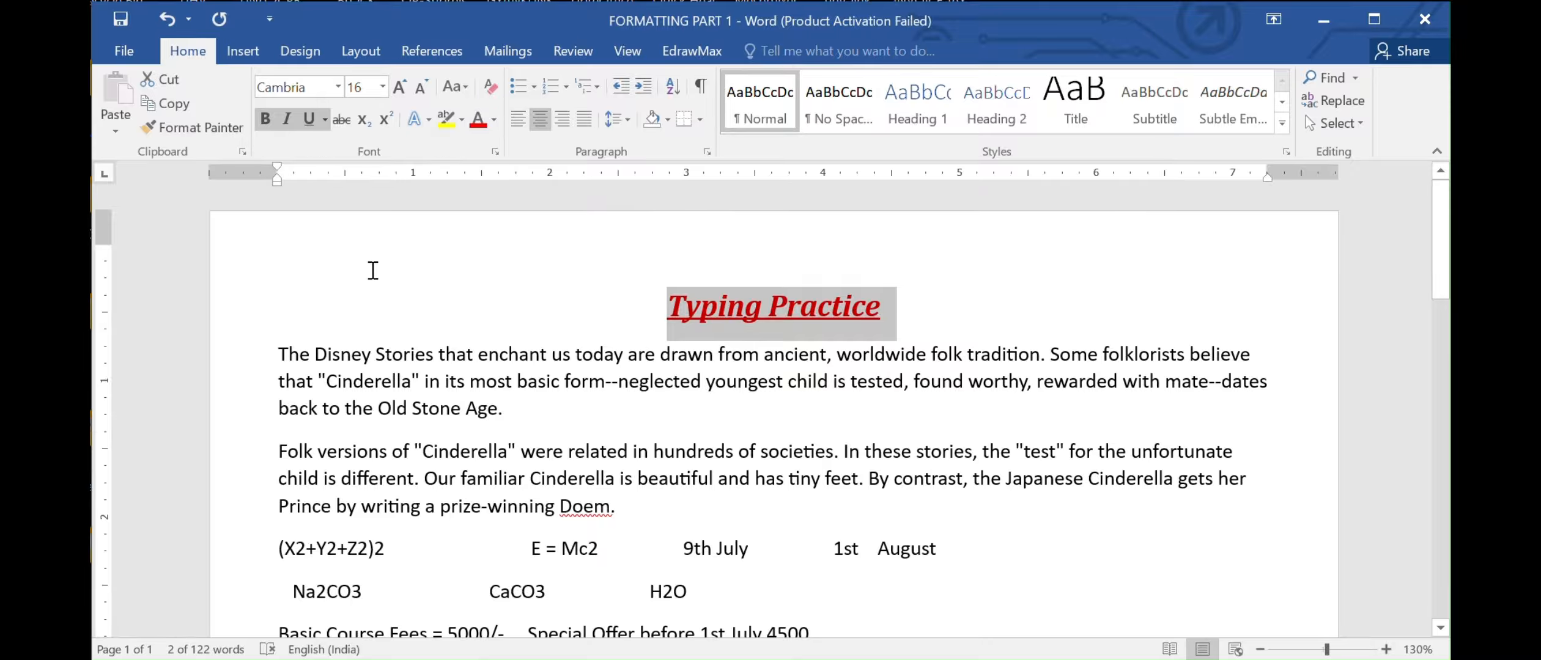
Step: Enlarge the words "back to the Old Stone Age" in the first paragraph to font size 14
drag(291, 411, 498, 411)
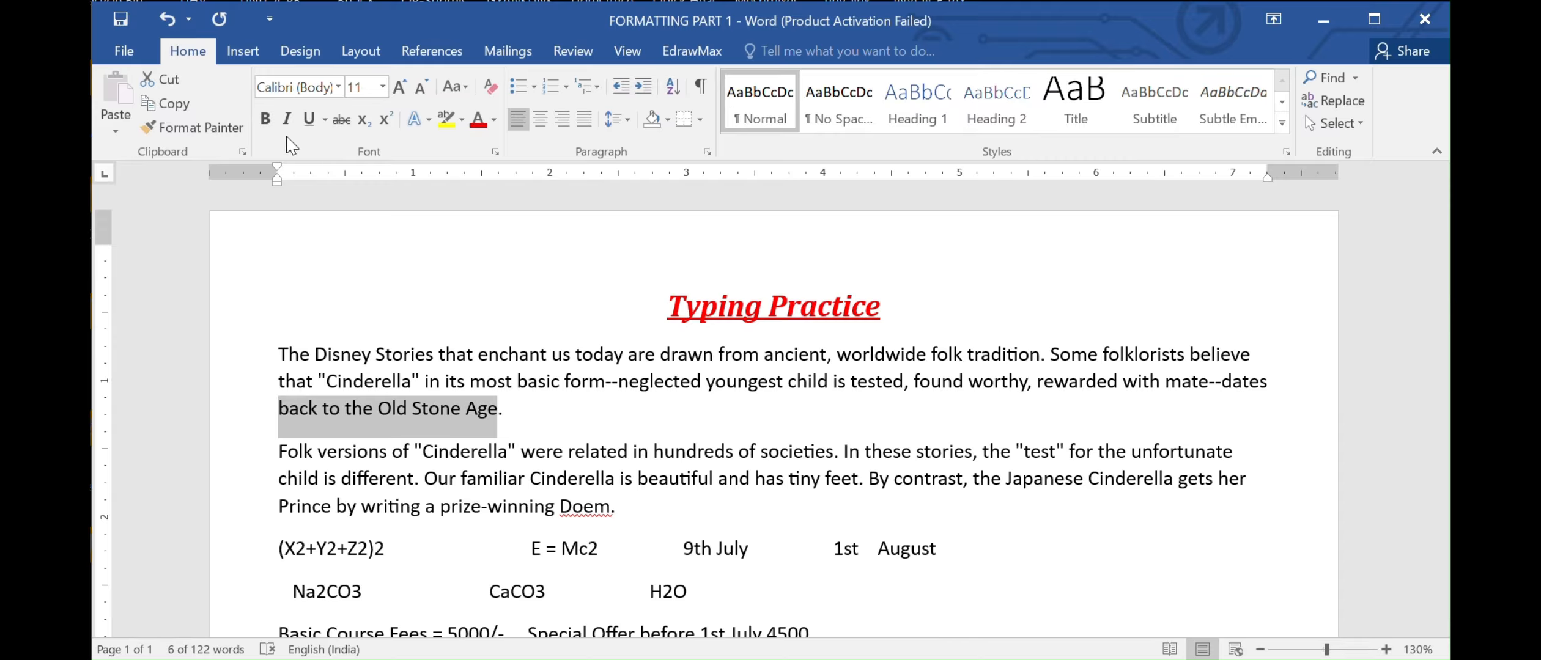
click(400, 88)
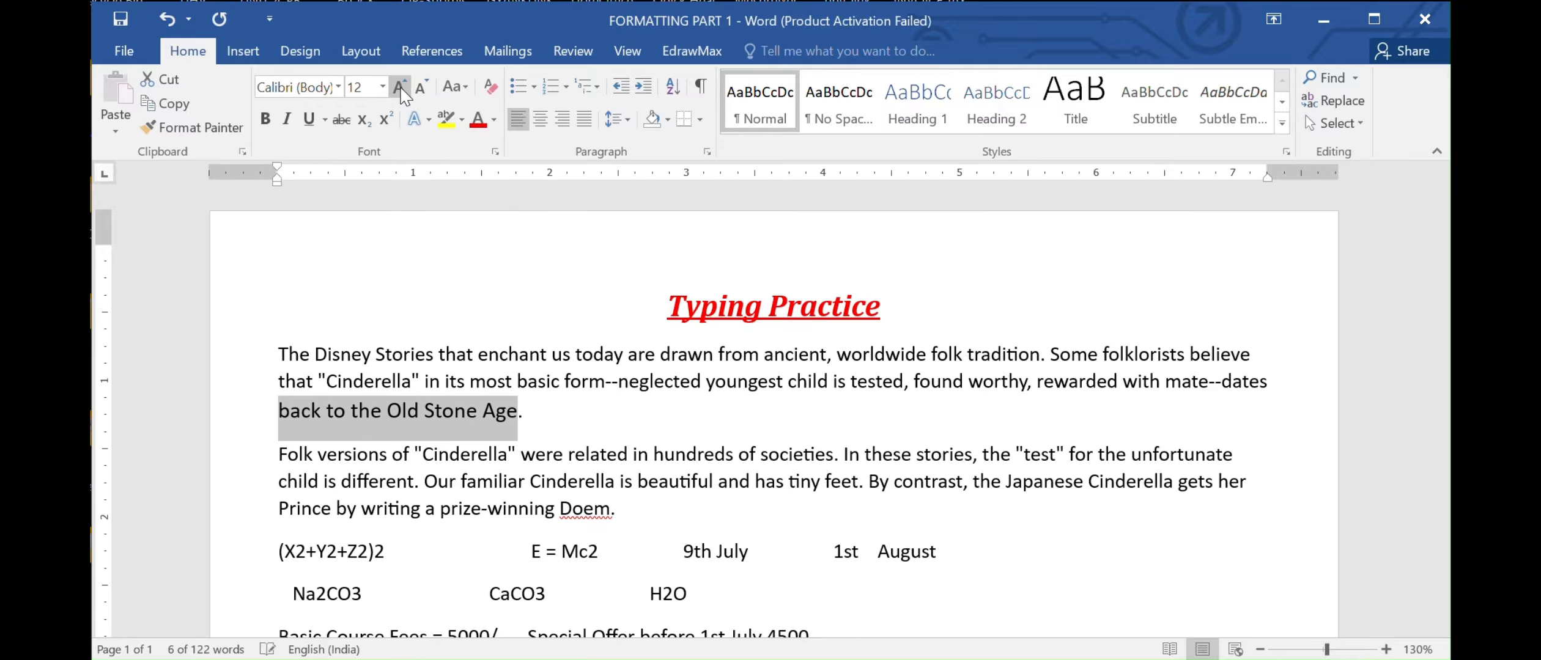
click(400, 89)
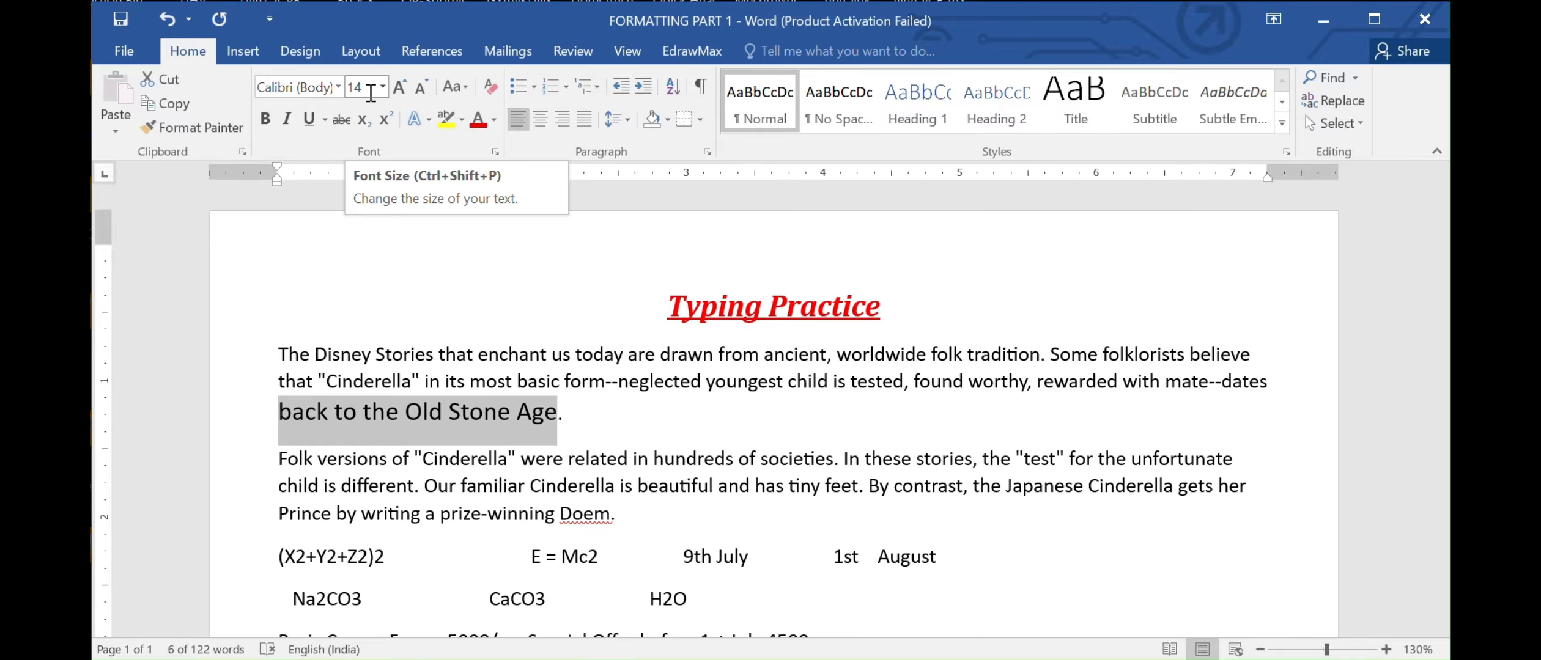
Step: Shrink the words "societies. In these" in the second paragraph to font size 9
drag(786, 450, 915, 459)
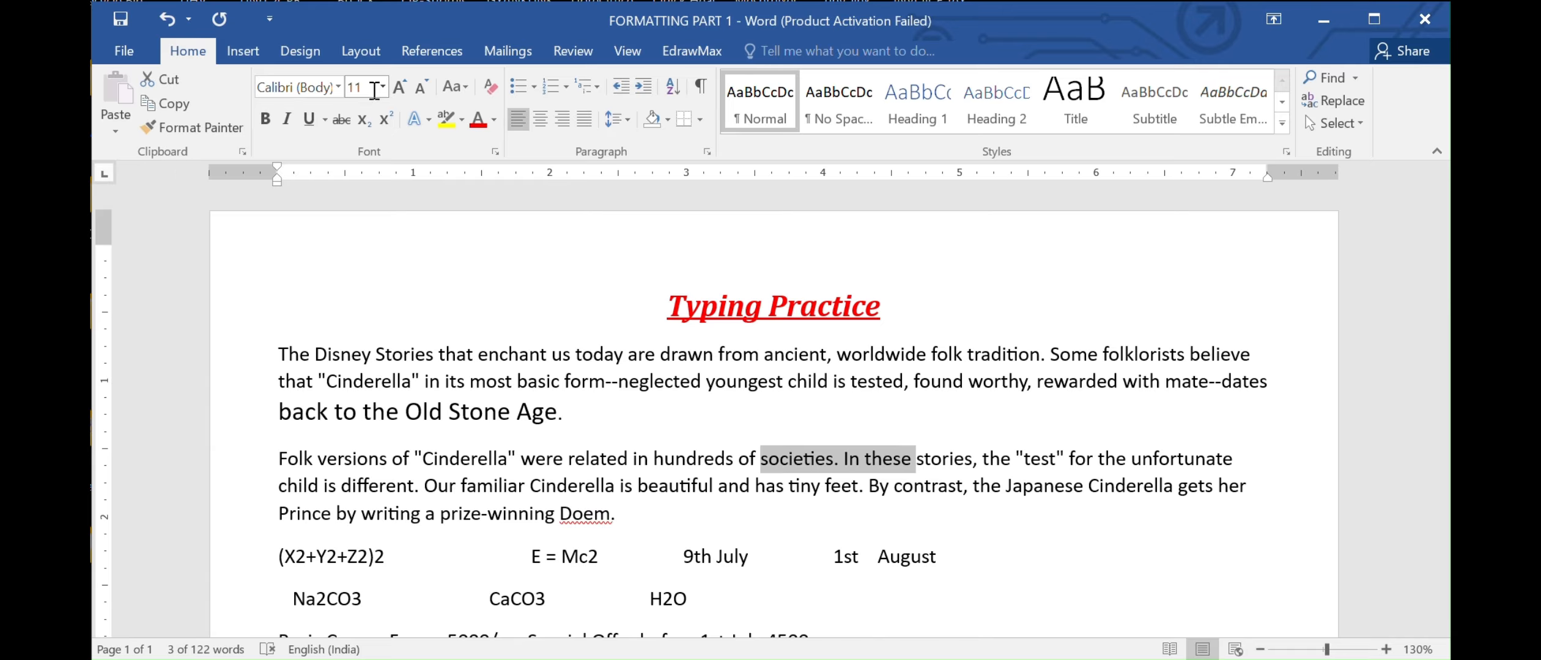
click(427, 87)
click(427, 87)
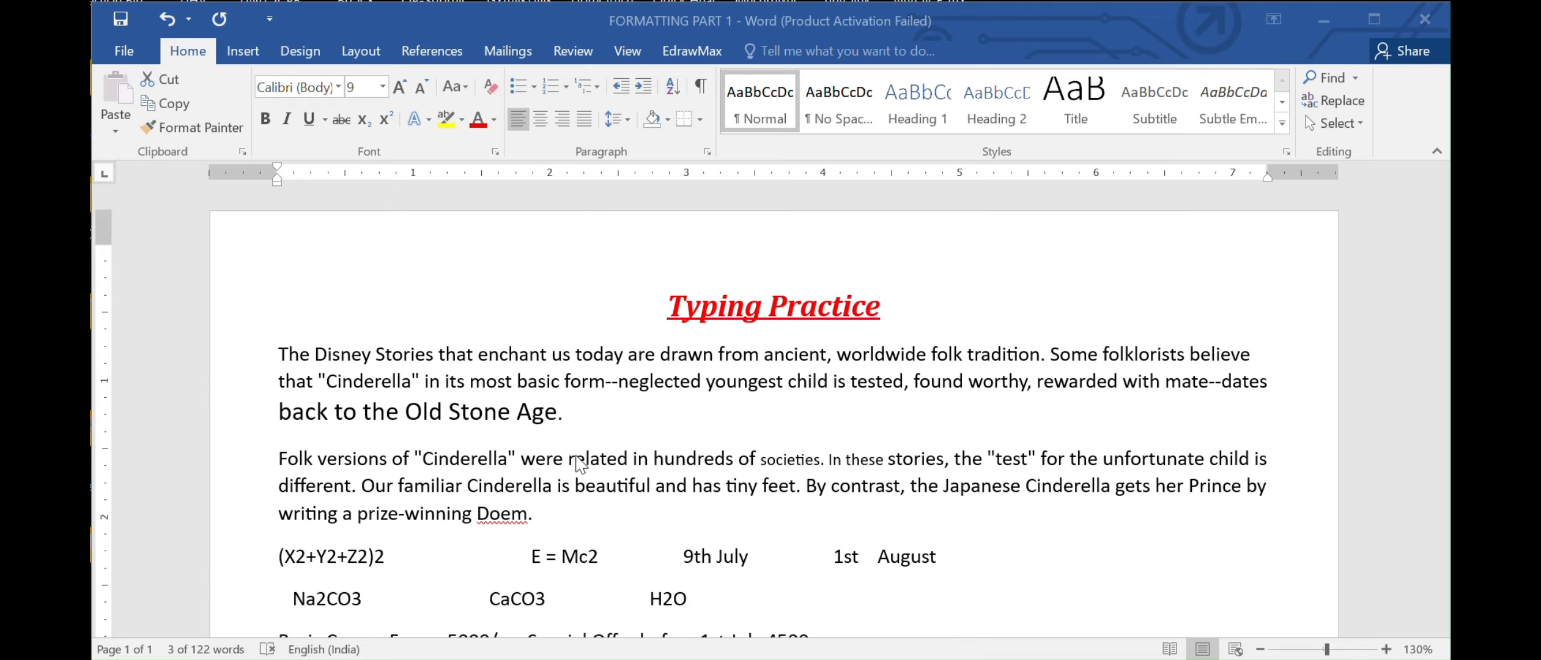
Step: Make the words "were related" bold and "stories, the" italic in the second paragraph
drag(538, 460, 631, 460)
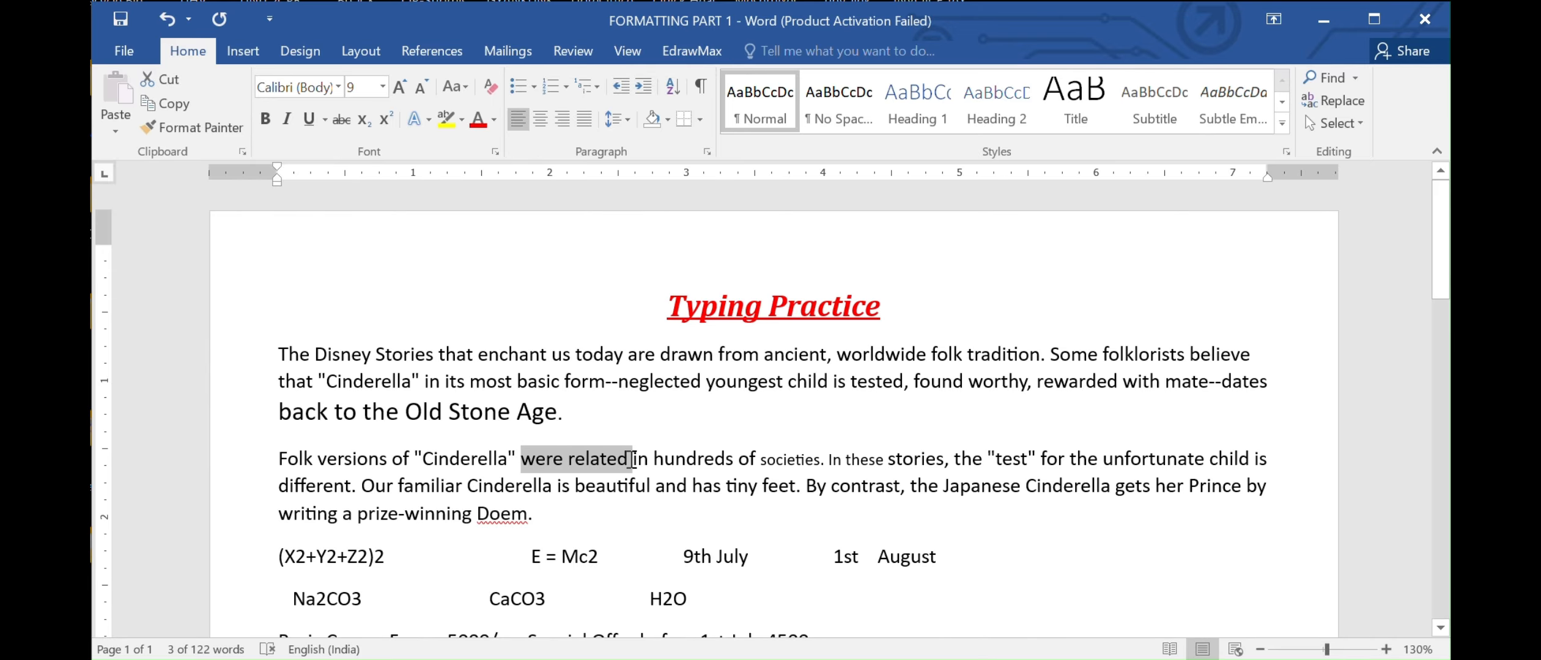
click(265, 119)
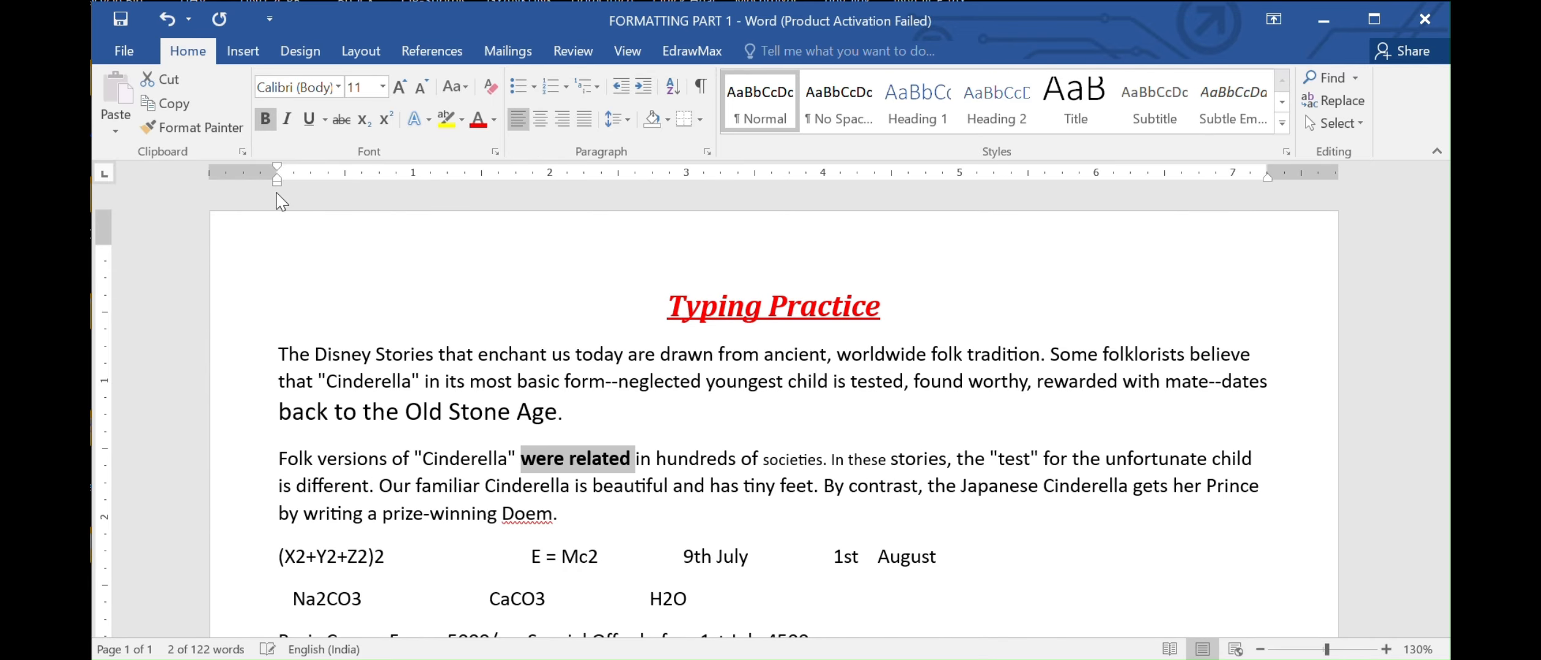
drag(906, 458, 978, 463)
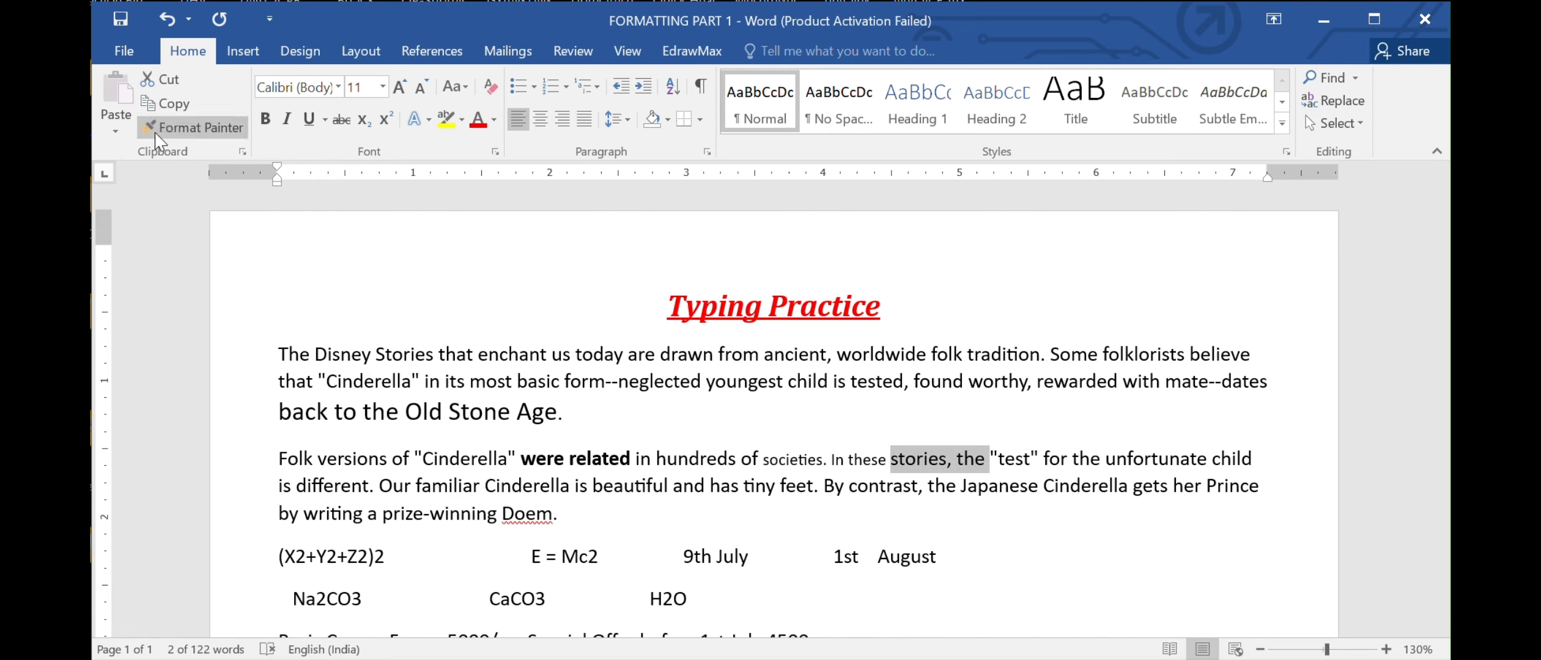
click(286, 119)
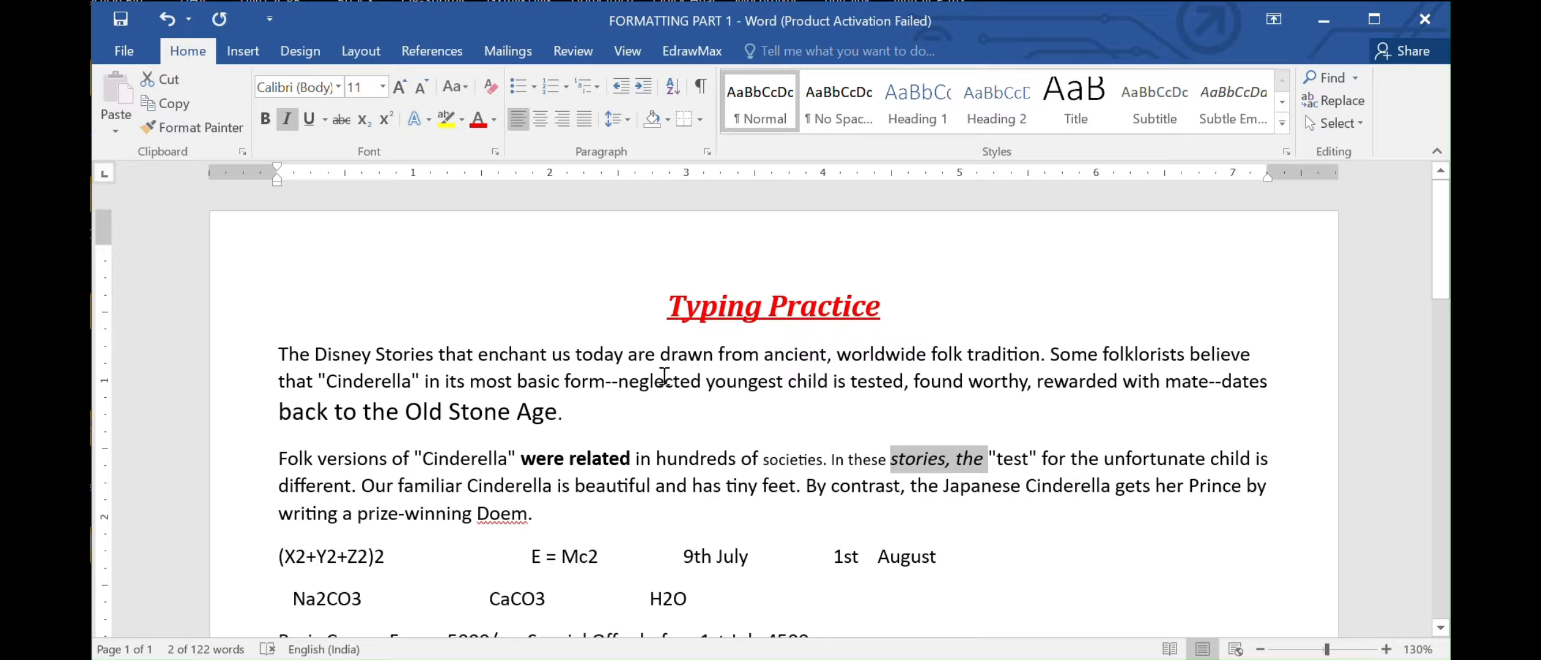
Step: Apply a dashed underline in standard dark blue to "neglected youngest child is tested" in the first paragraph
drag(664, 375, 902, 380)
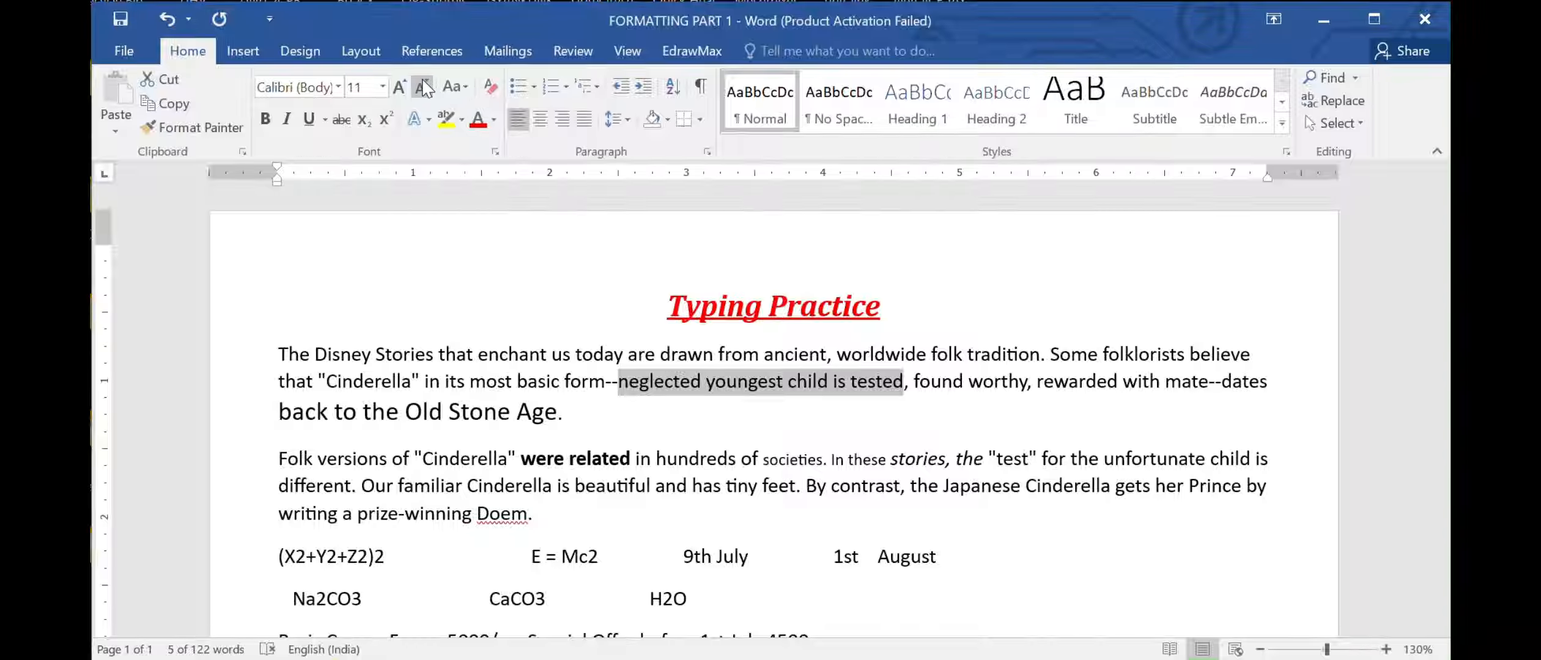
click(326, 122)
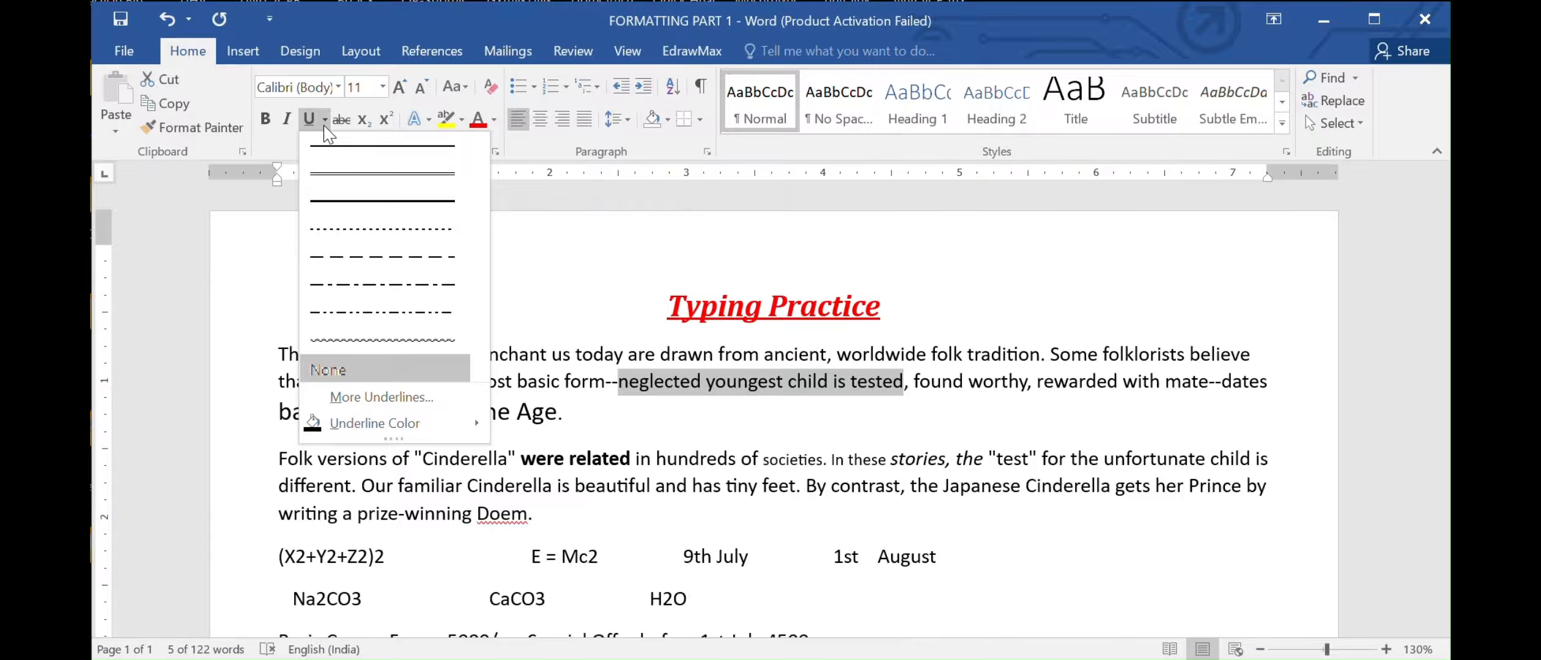
click(374, 256)
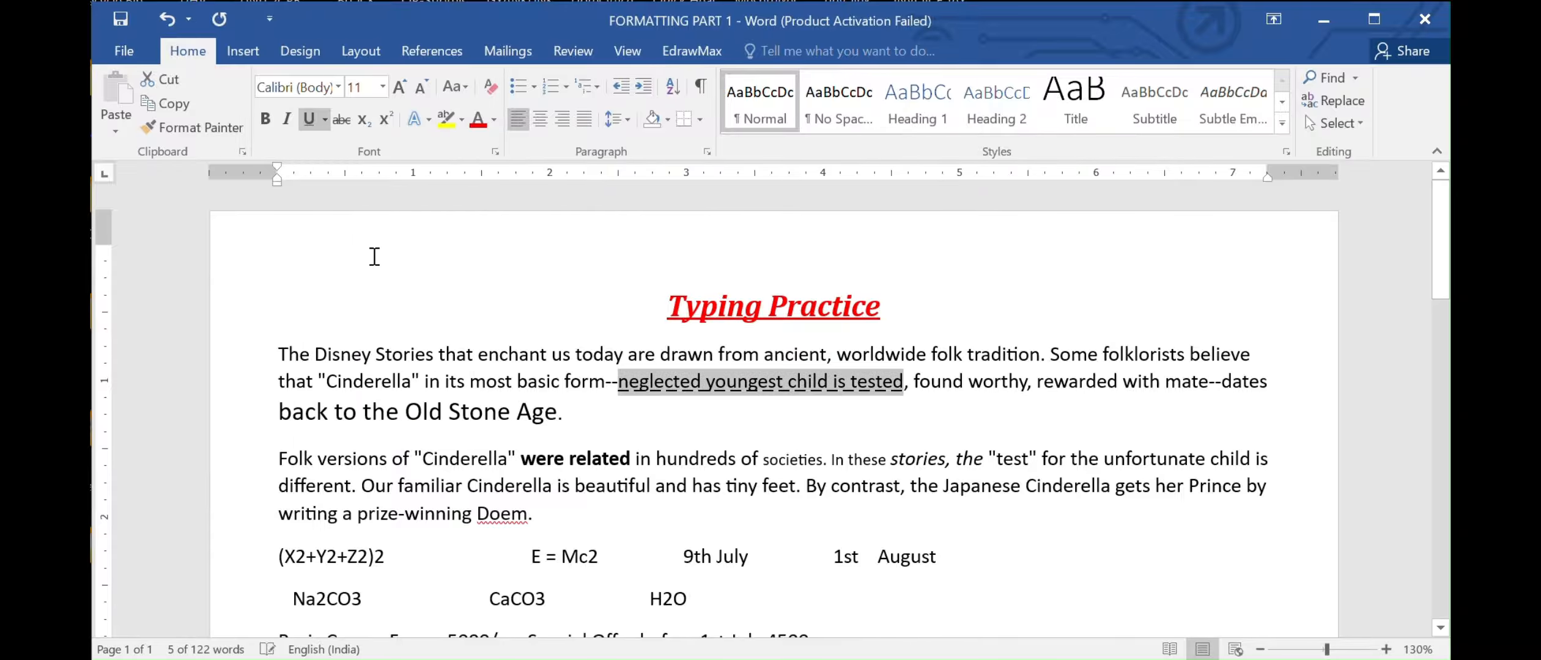
click(326, 121)
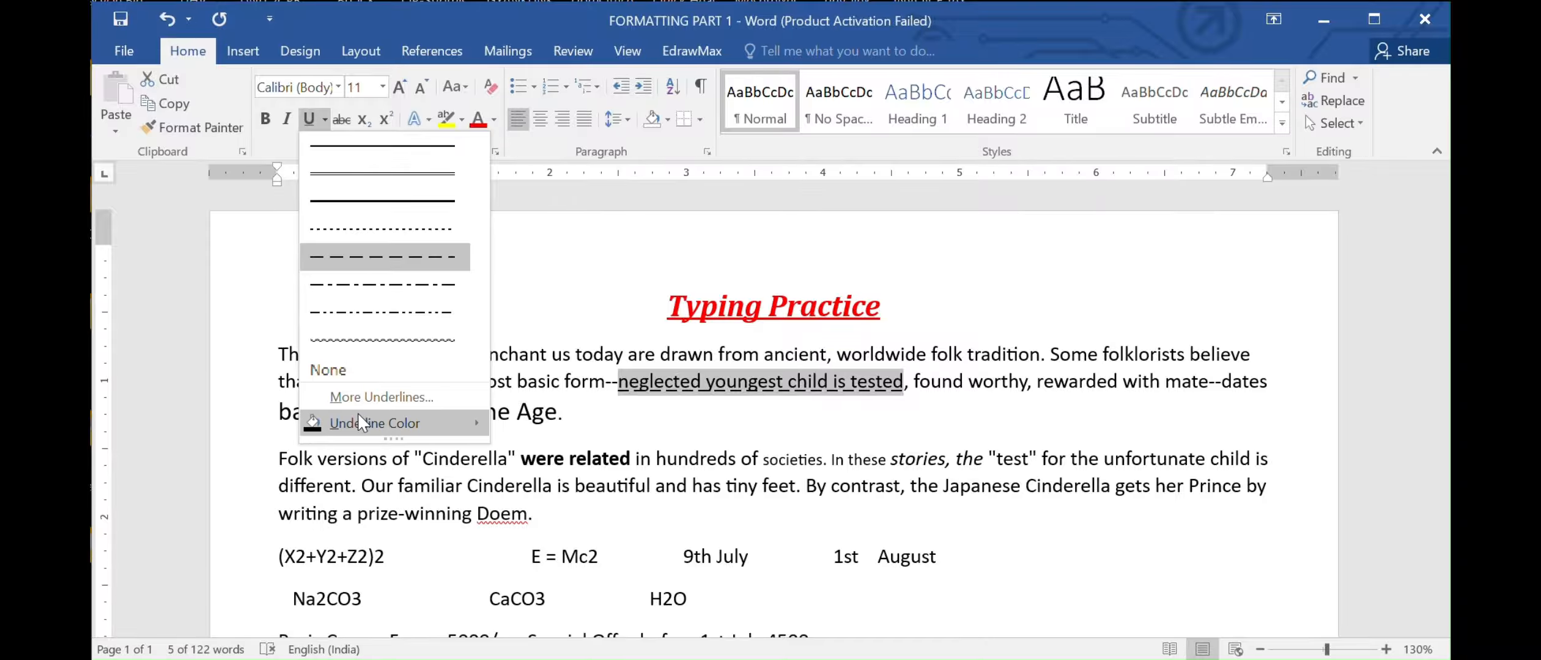
mouse_move(359, 422)
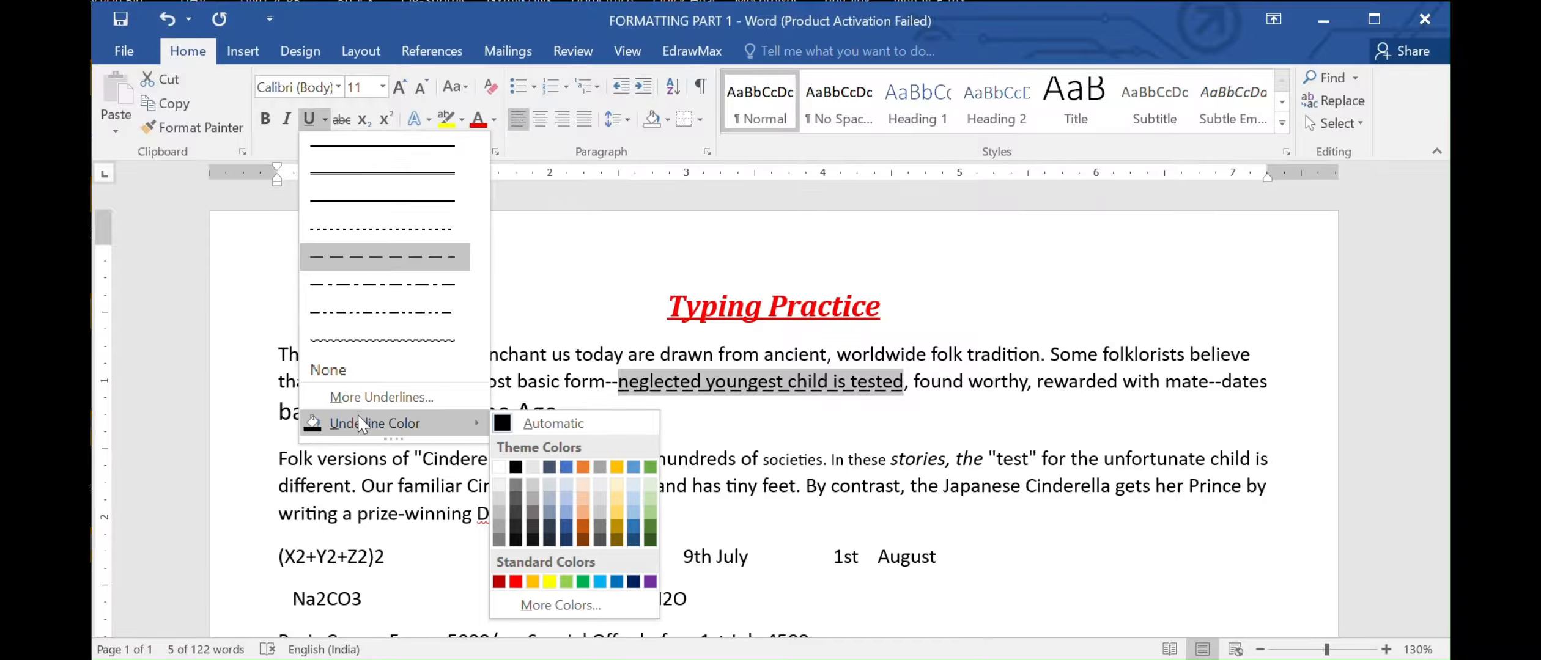
click(633, 582)
click(786, 436)
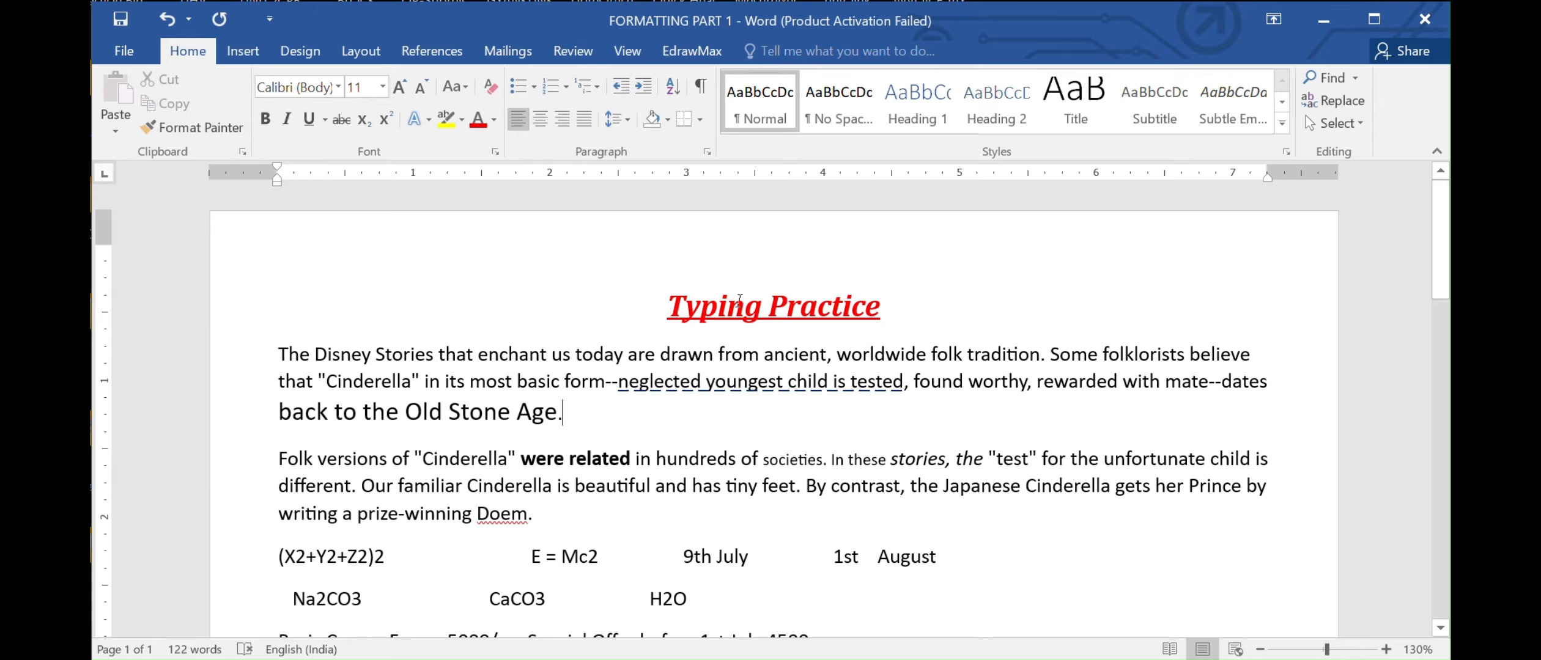
Step: Justify the two Cinderella paragraphs under the title, as the second exercise instruction asks
scroll(704, 306, down, 5)
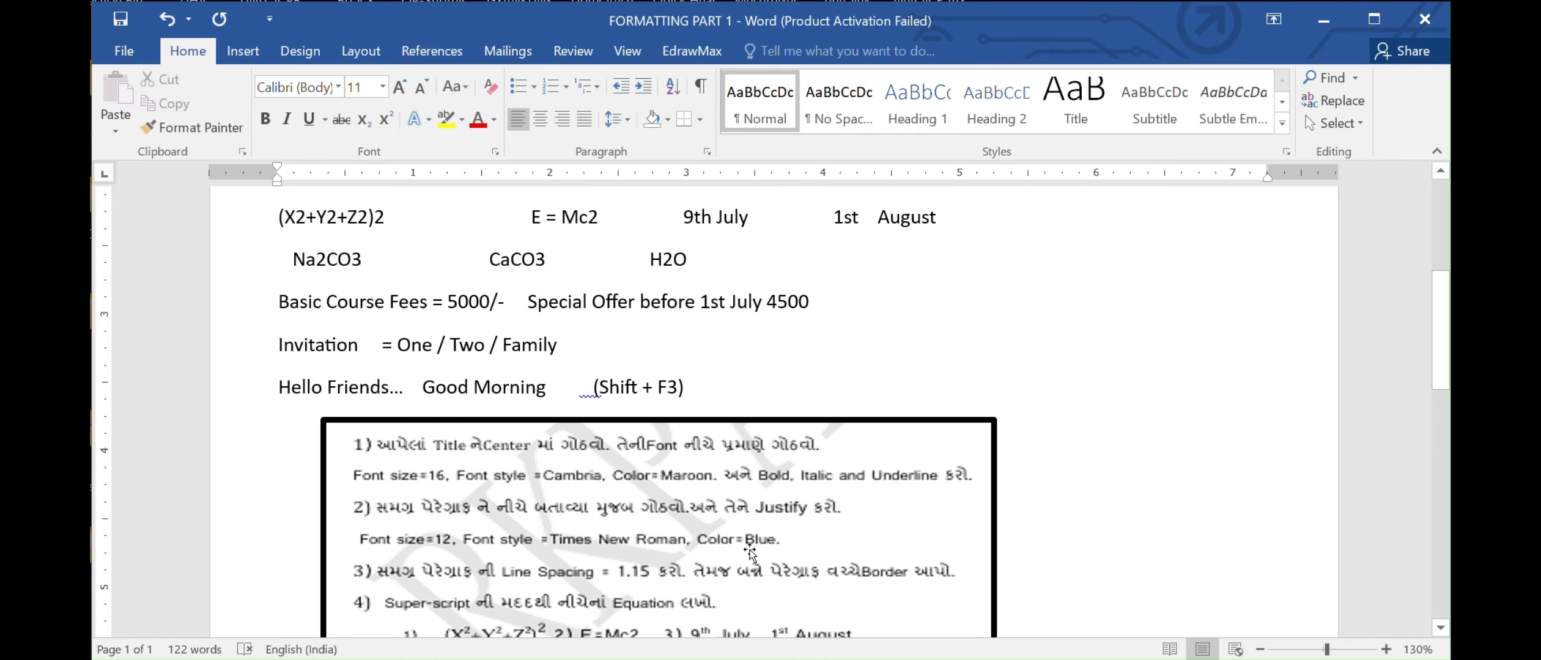
scroll(733, 544, up, 5)
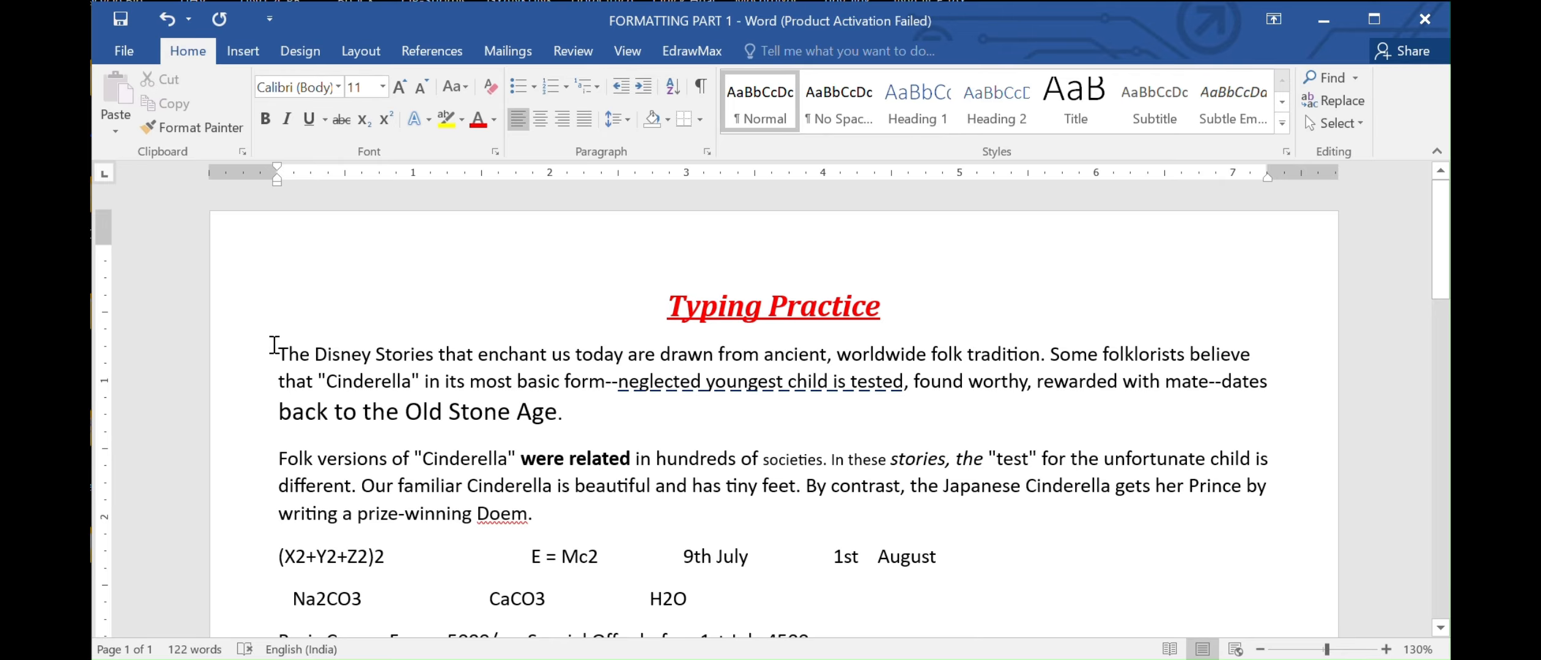
drag(282, 353, 541, 530)
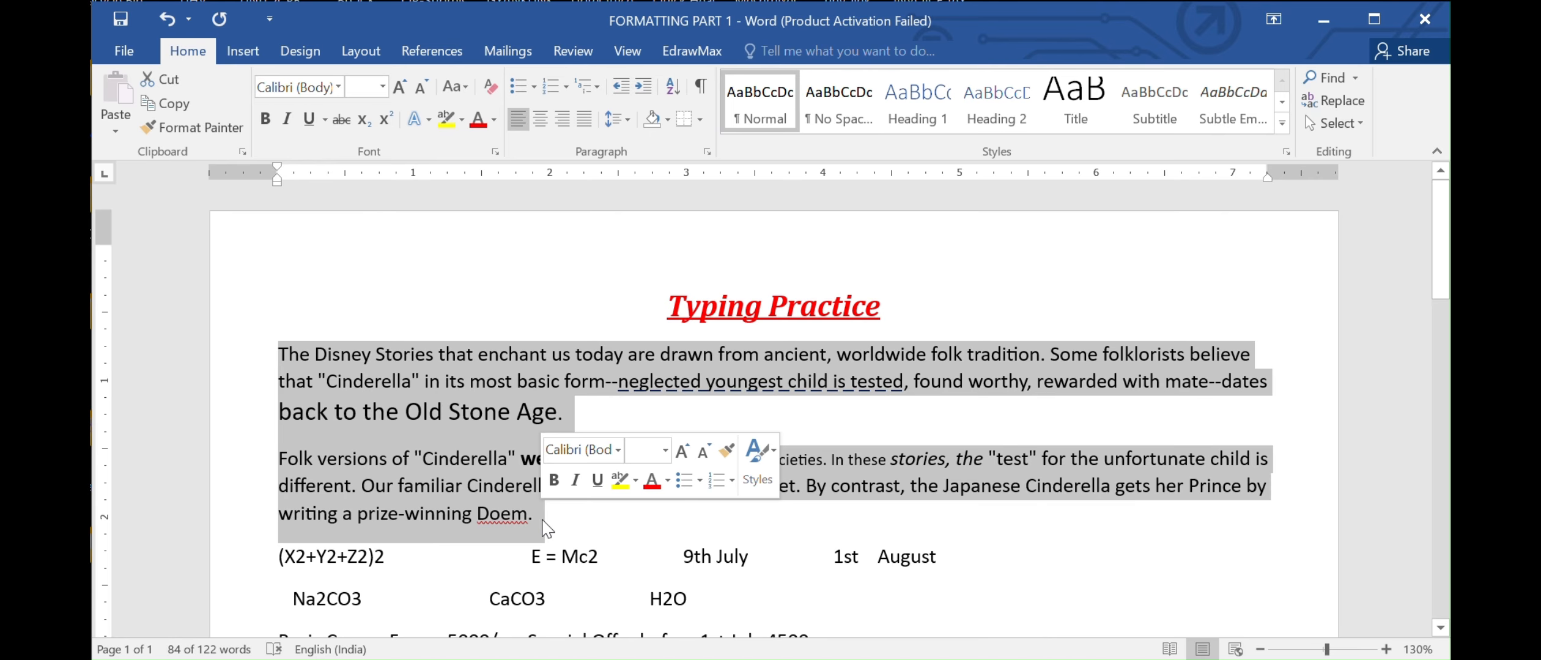
scroll(719, 493, down, 5)
scroll(720, 493, up, 5)
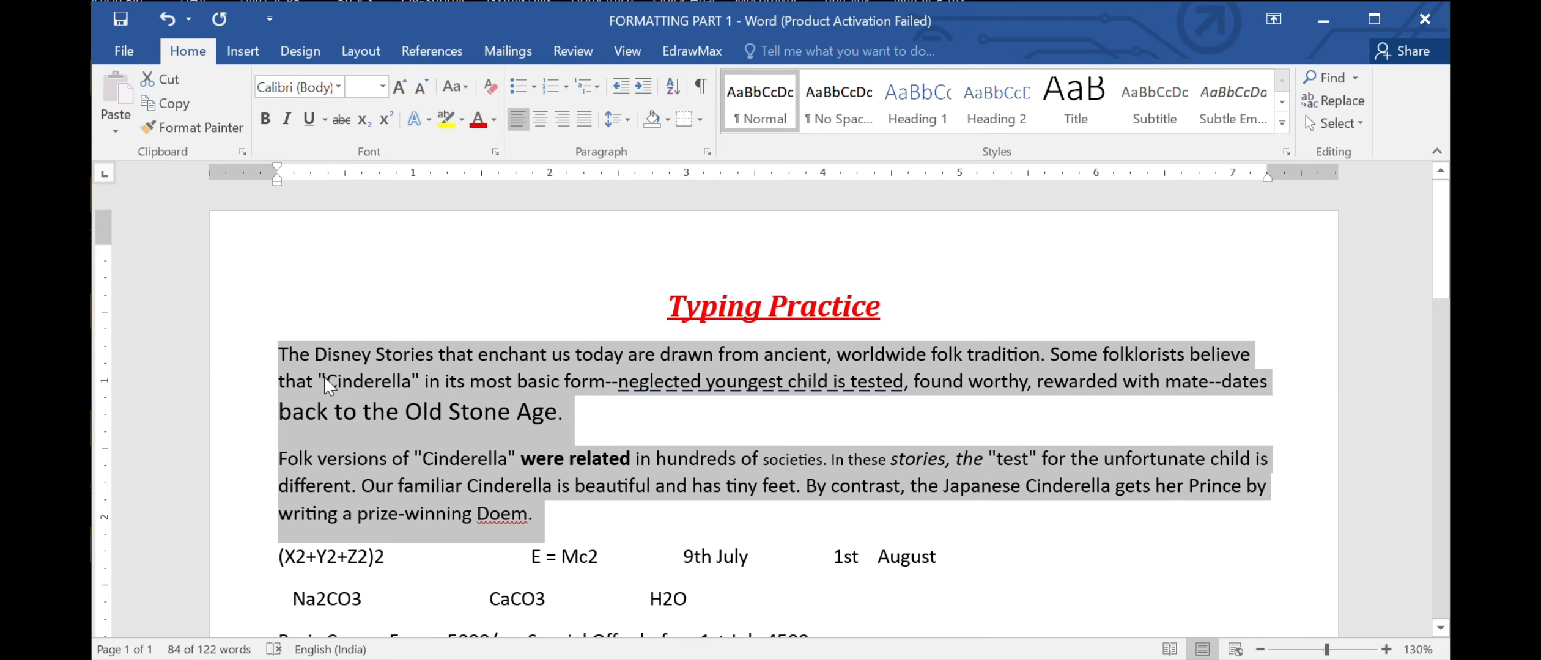
click(584, 119)
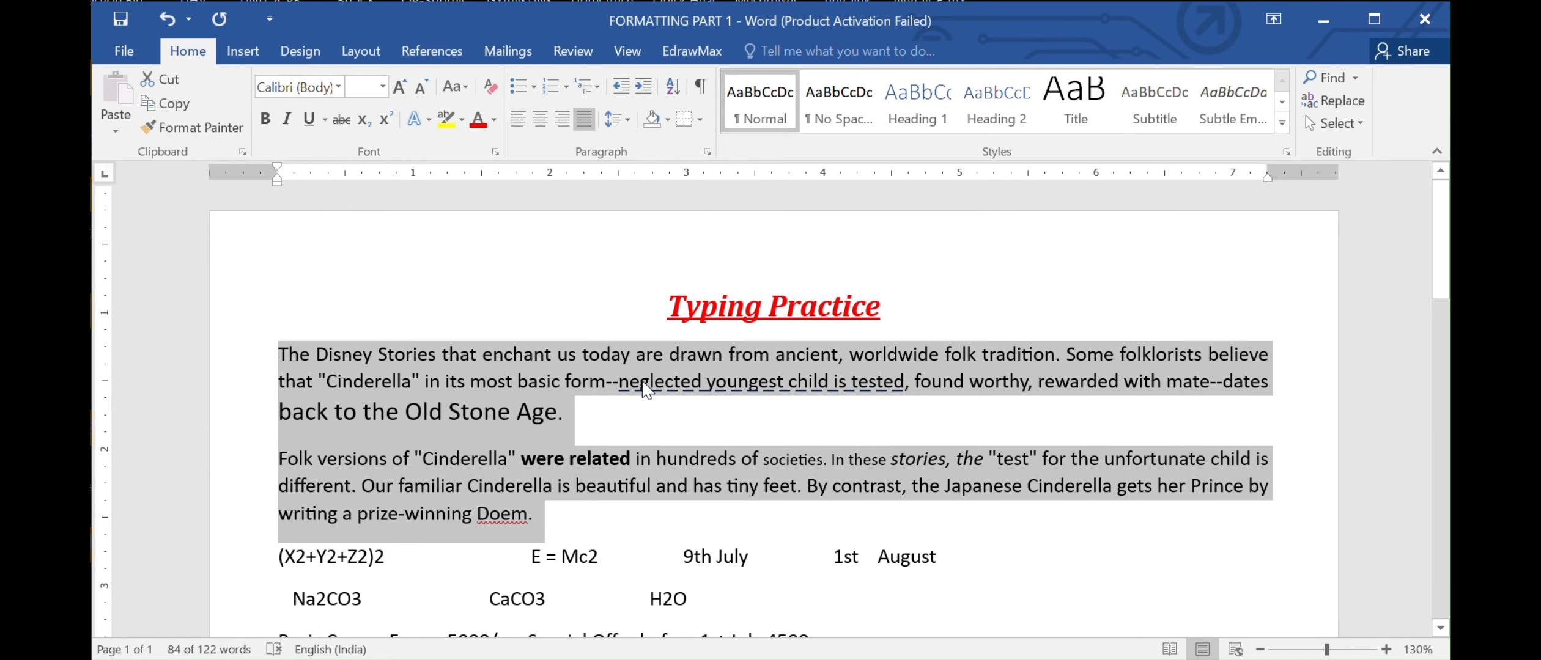
Step: Set the font size of both Cinderella paragraphs to 12, following the exercise instructions
scroll(644, 380, down, 7)
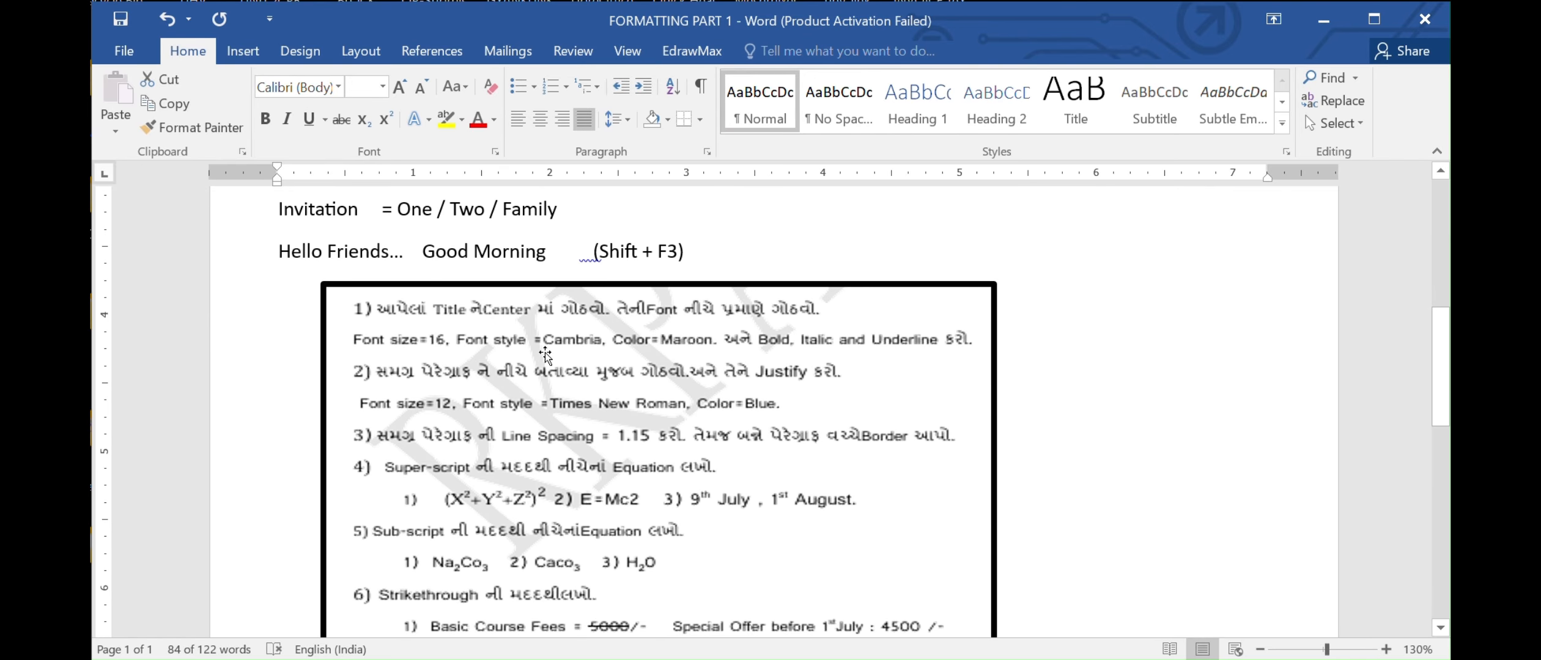
scroll(545, 352, up, 8)
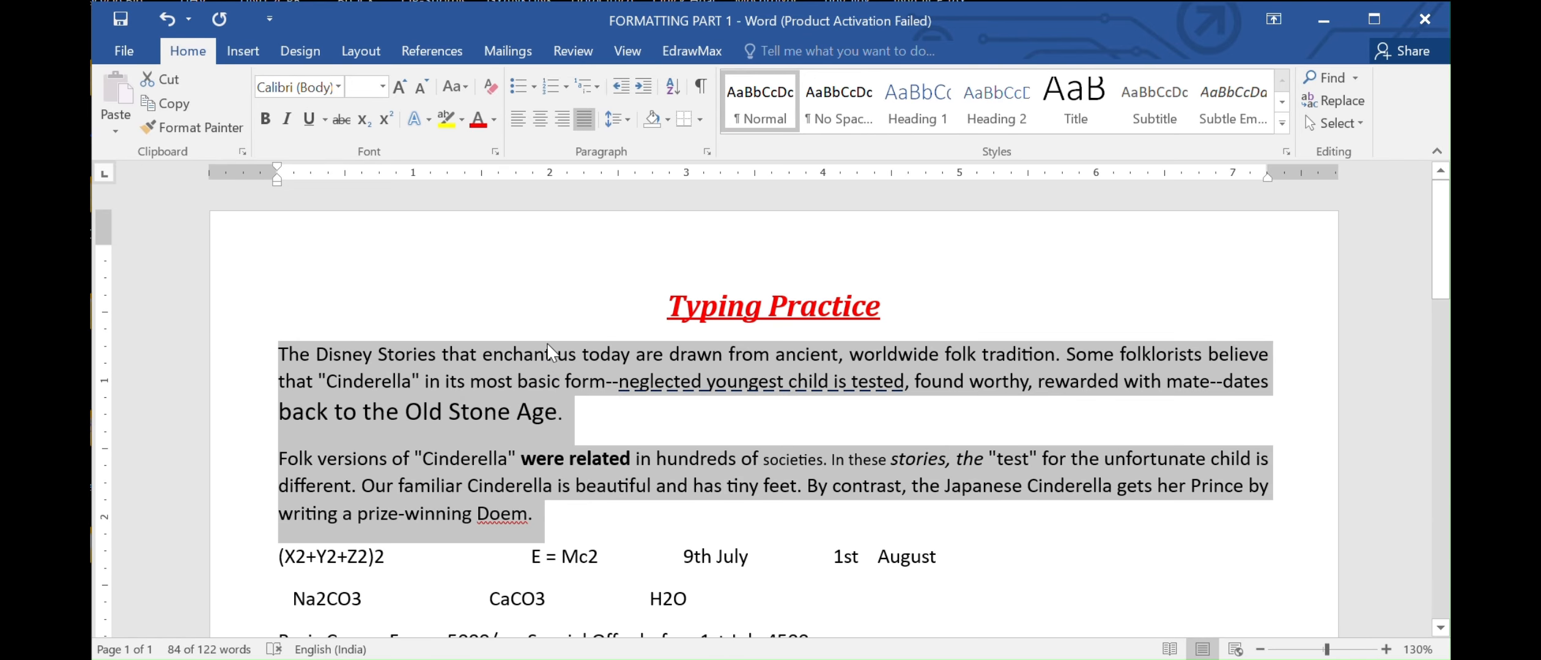
click(383, 86)
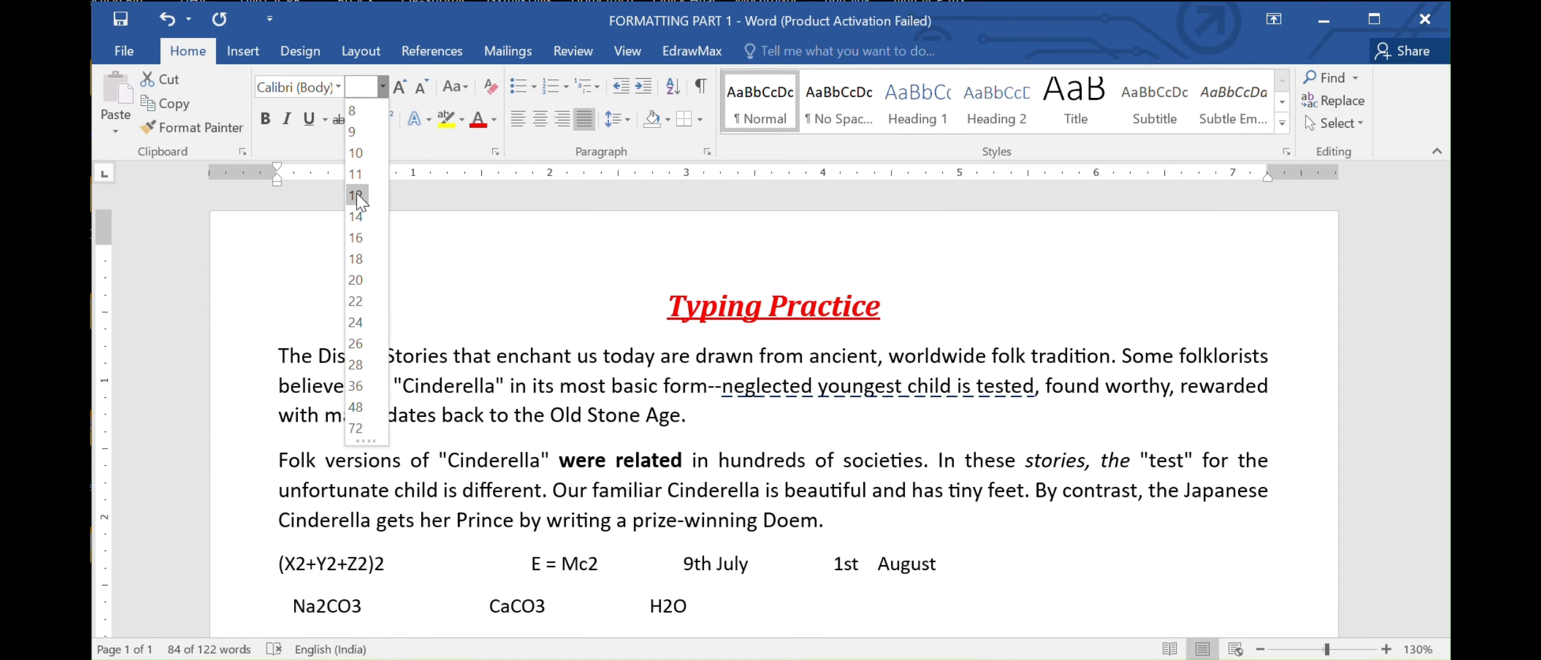
click(357, 196)
Step: Change the font of both Cinderella paragraphs to Times New Roman, as given in the exercise instructions
scroll(571, 471, down, 8)
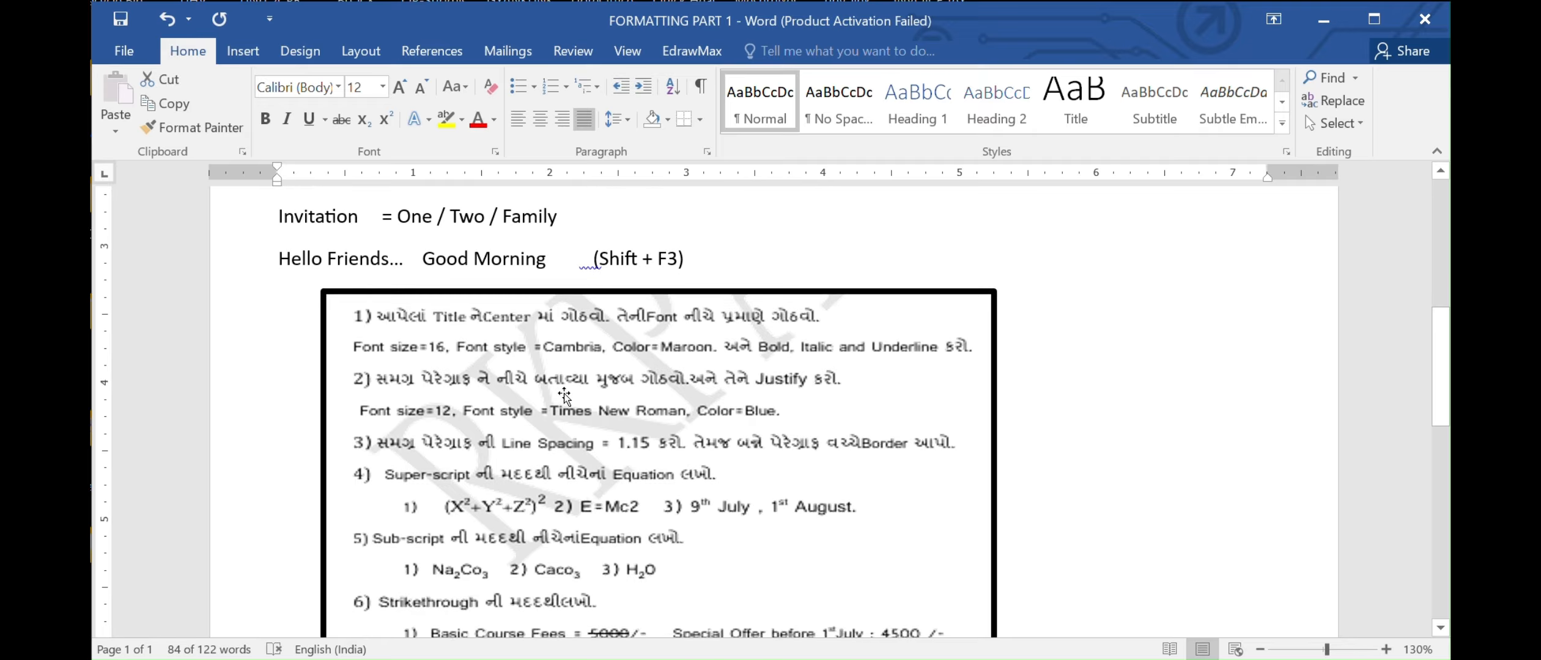
scroll(563, 394, up, 1)
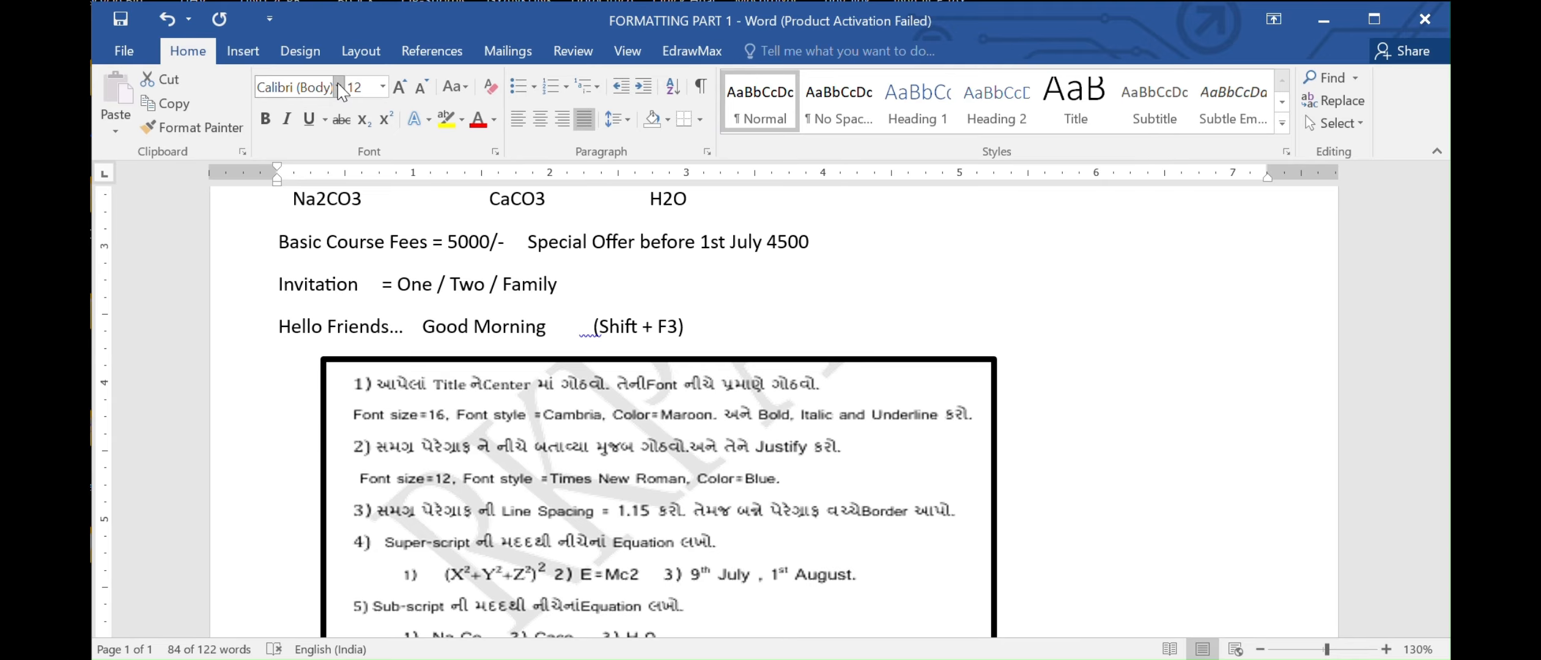
click(319, 90)
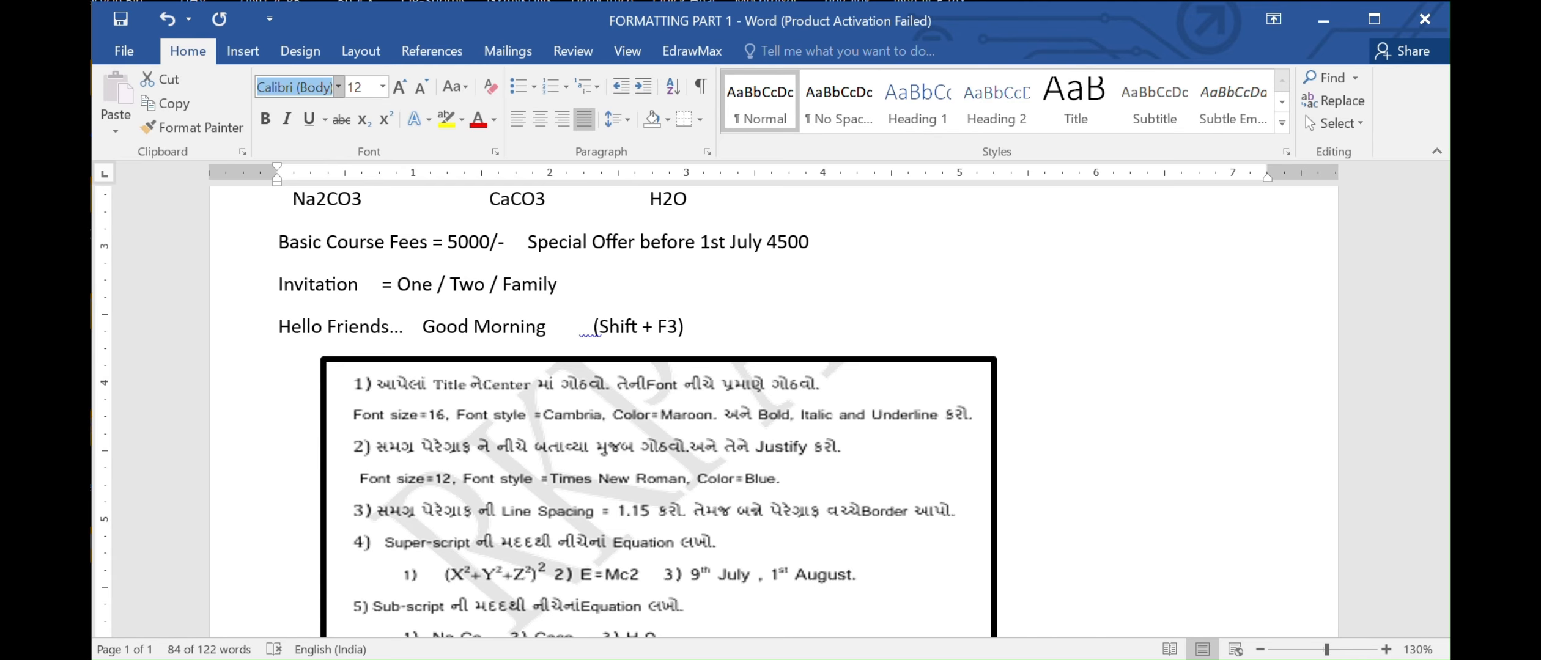
text(Times New R)
key(Return)
scroll(917, 416, up, 3)
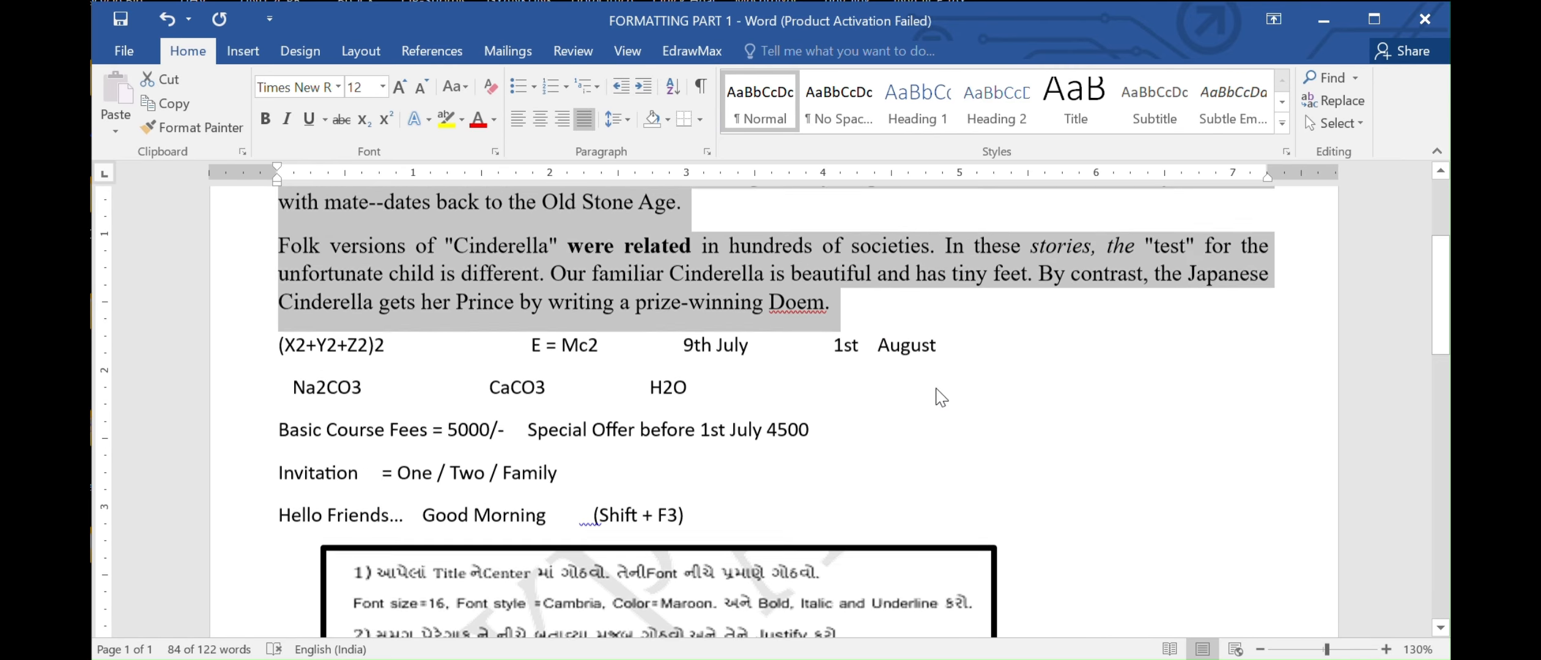
click(507, 348)
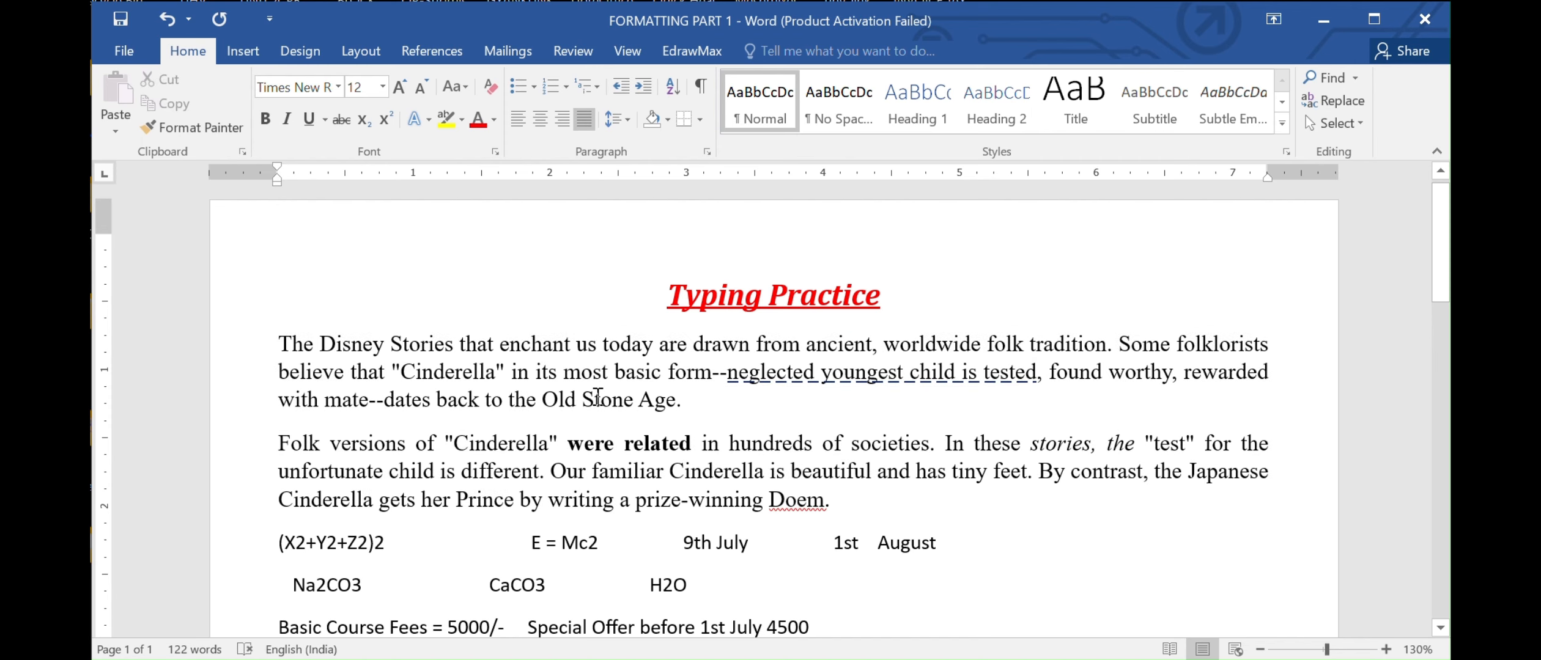
click(913, 474)
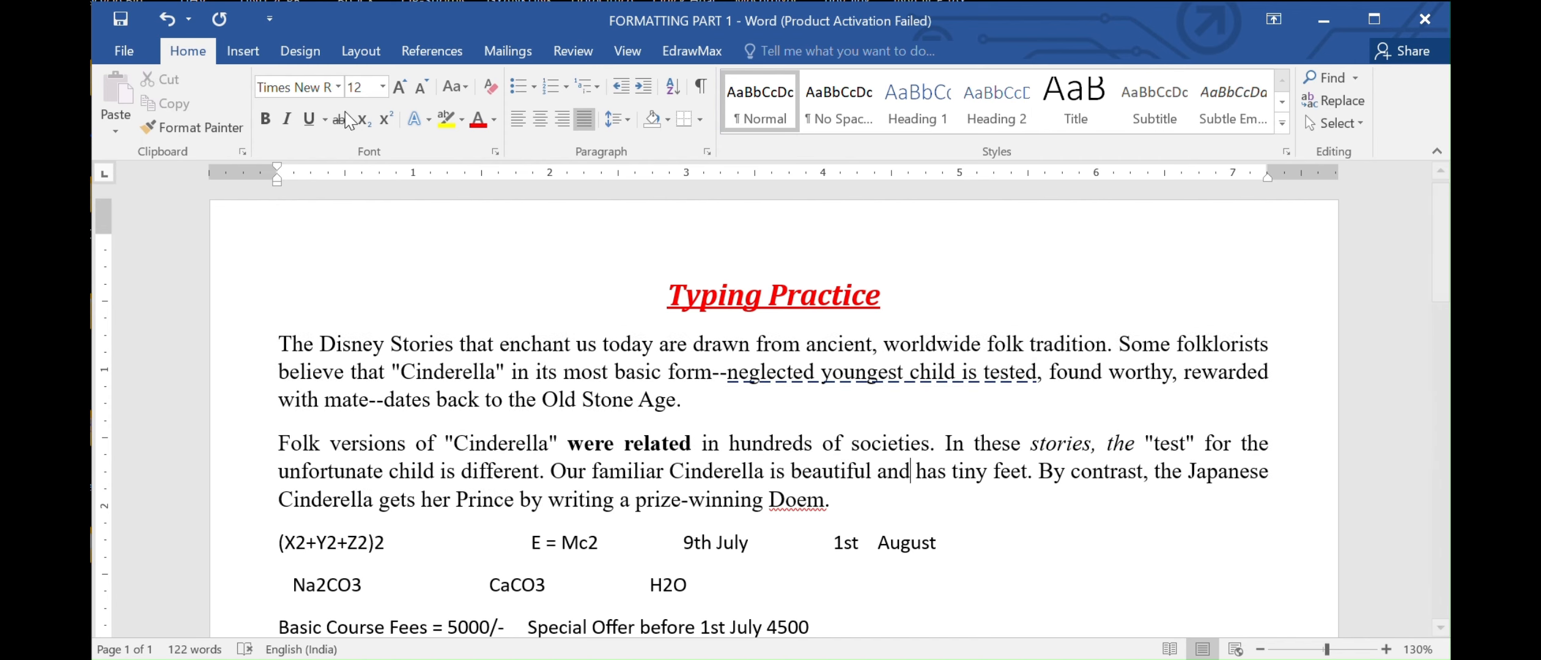
Step: Change the font colour of both Cinderella paragraphs to the standard dark blue
scroll(1117, 578, down, 3)
scroll(1117, 579, down, 3)
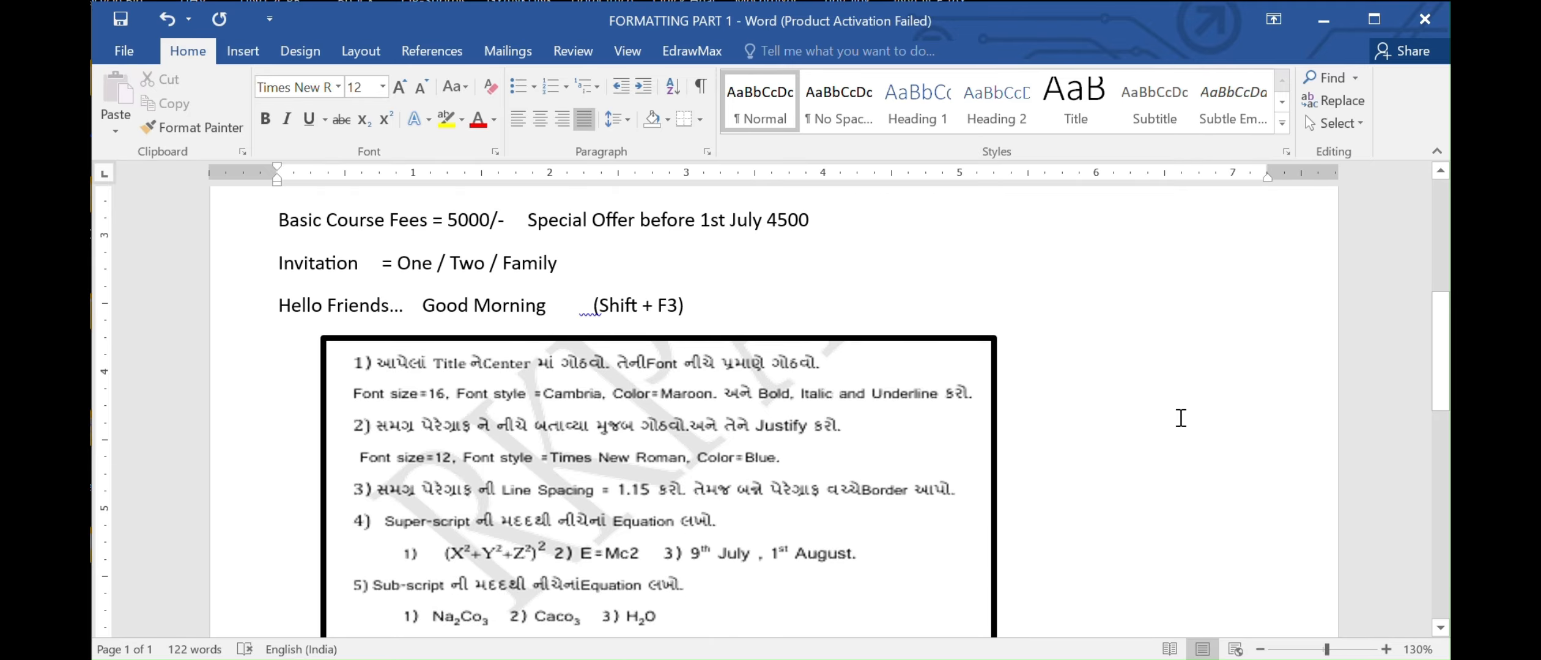
scroll(978, 437, up, 6)
drag(278, 349, 837, 518)
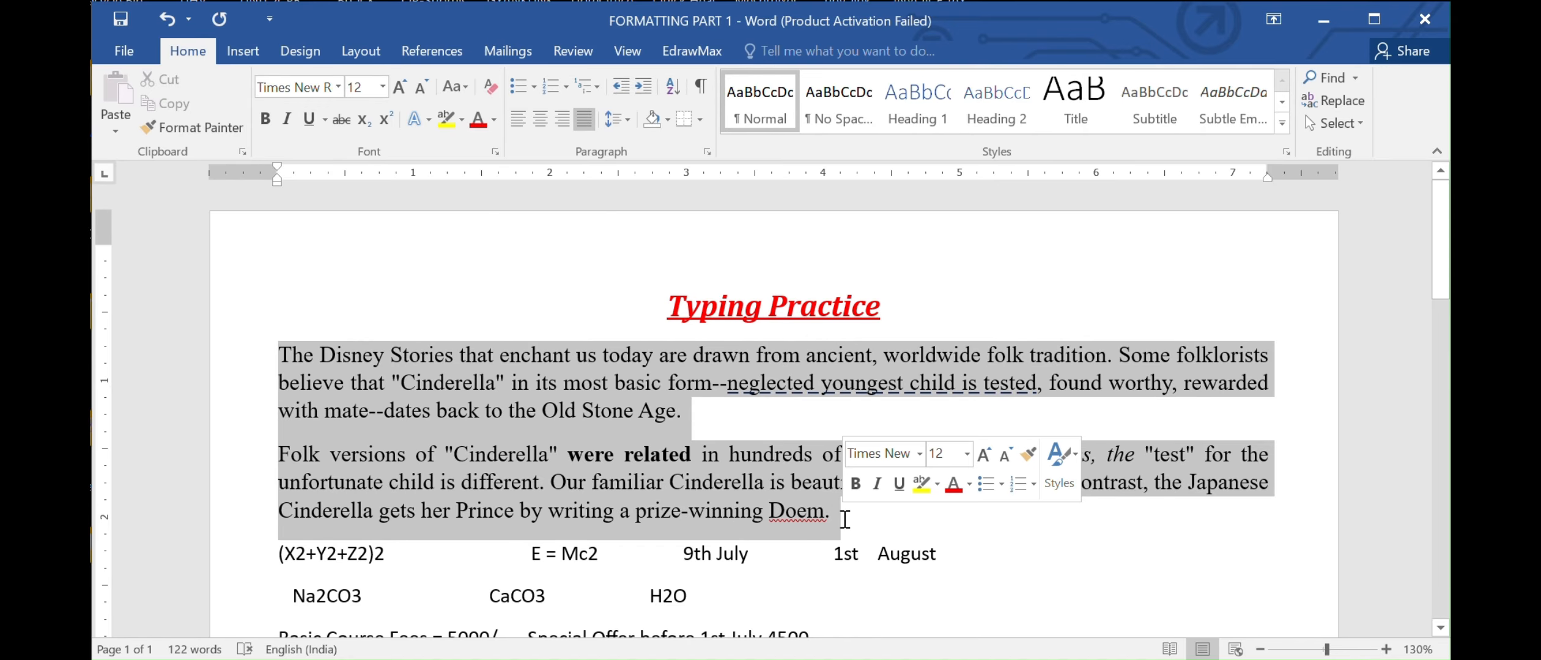
click(495, 120)
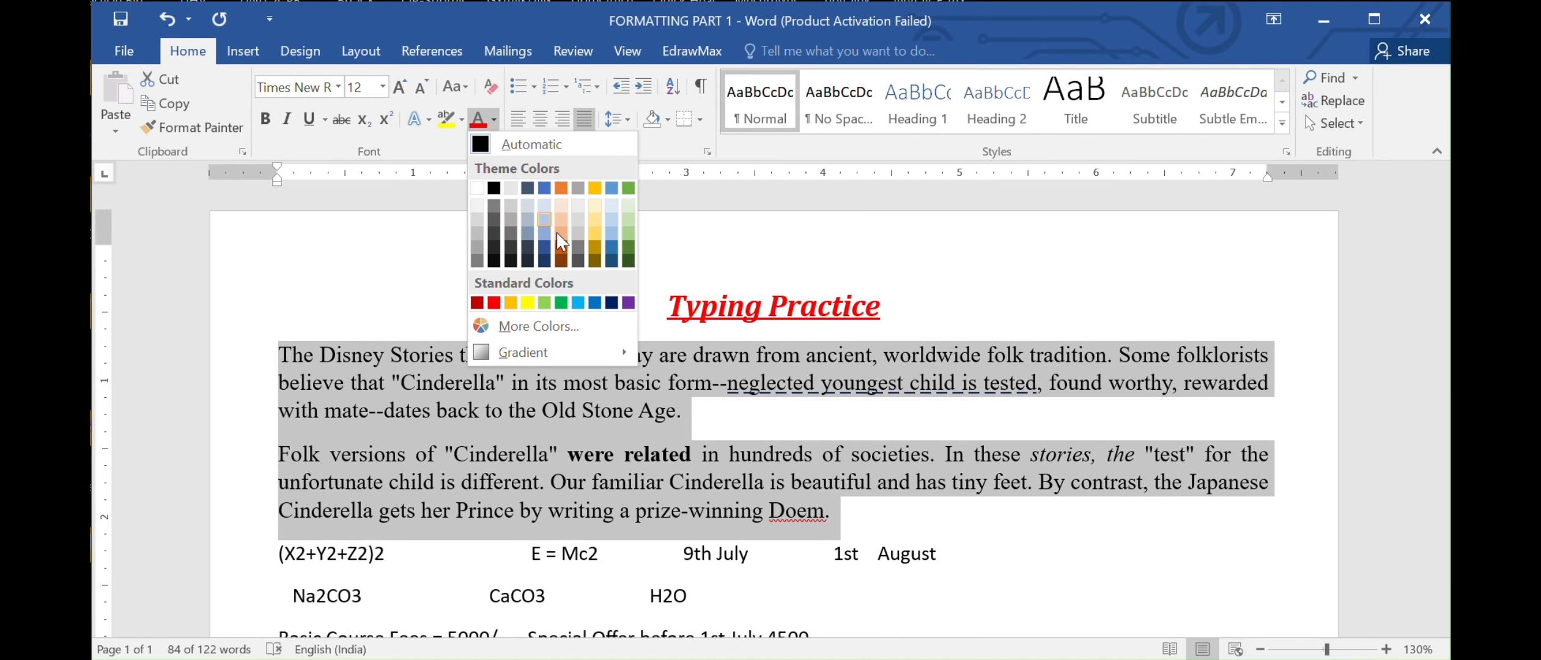
click(612, 296)
click(1095, 552)
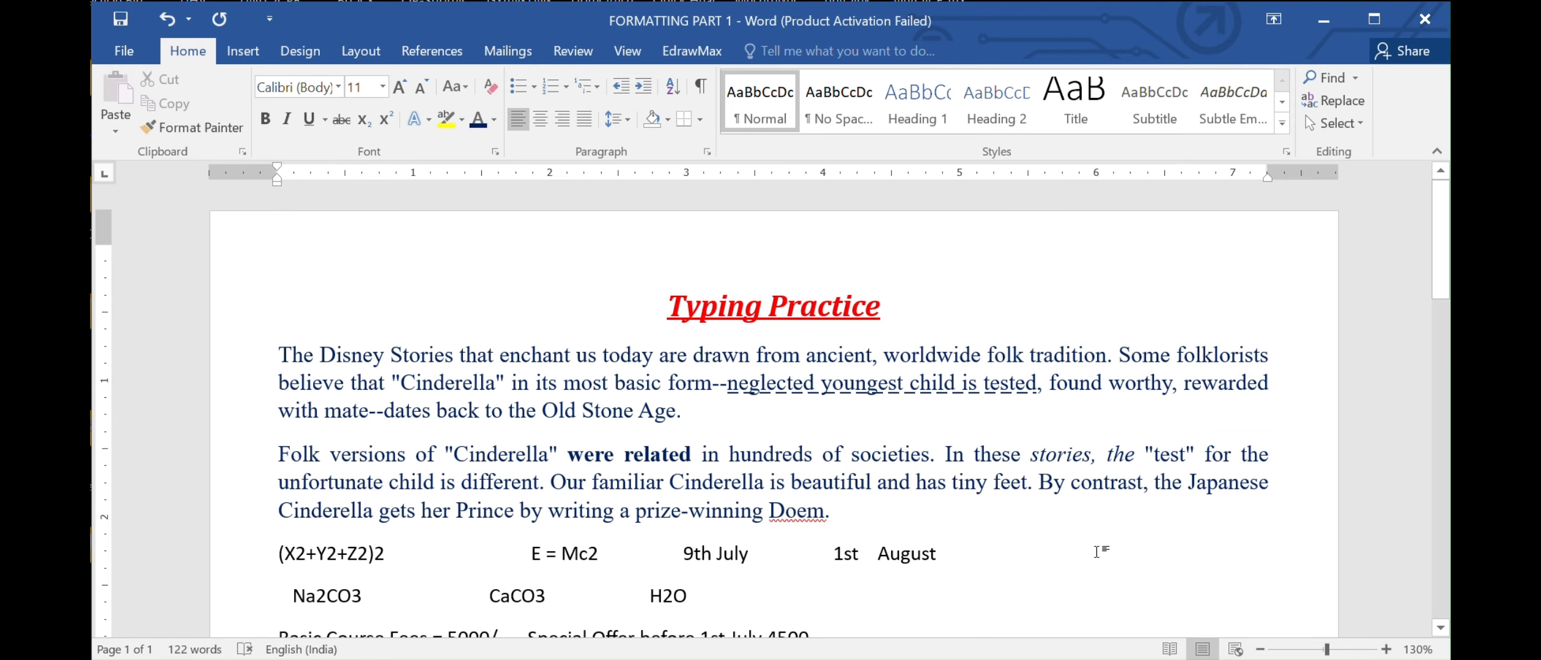
Step: Set the line spacing of both Cinderella paragraphs to 1.5
scroll(1096, 552, down, 5)
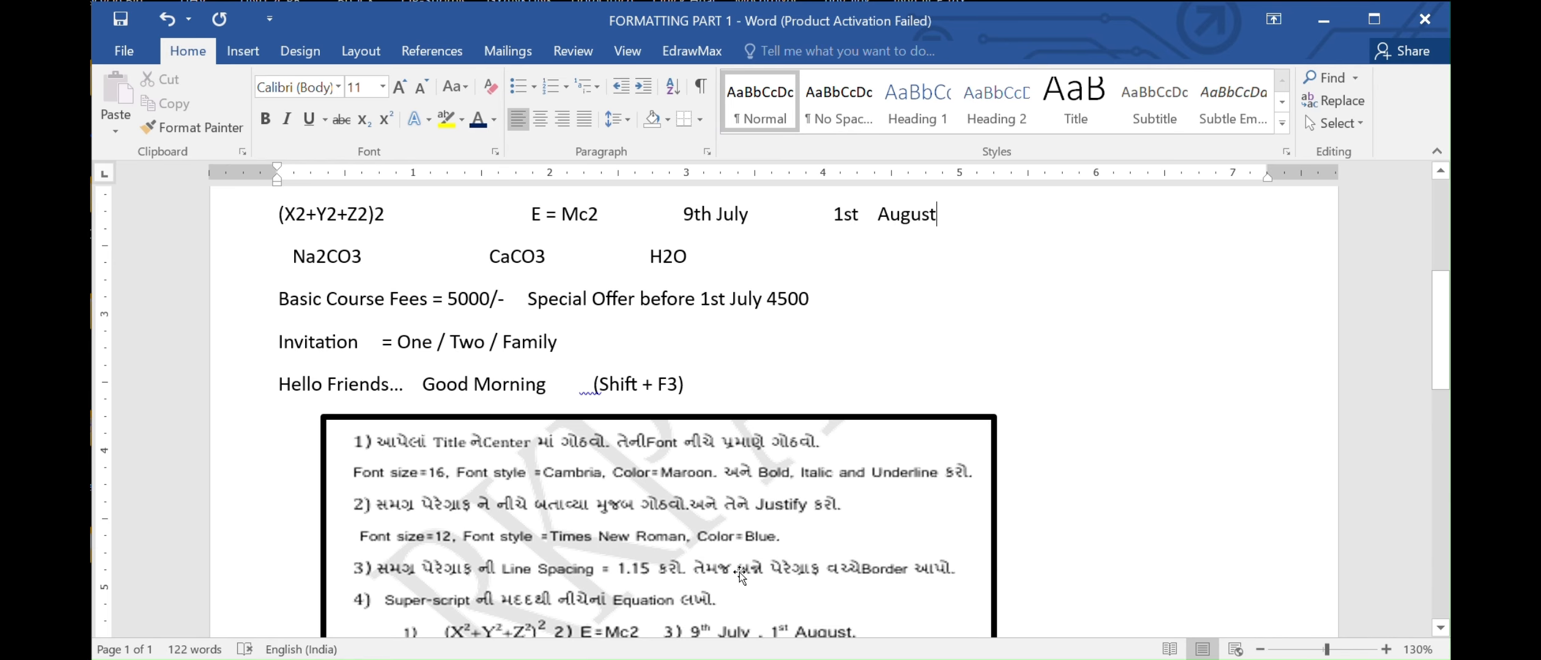
scroll(938, 547, up, 5)
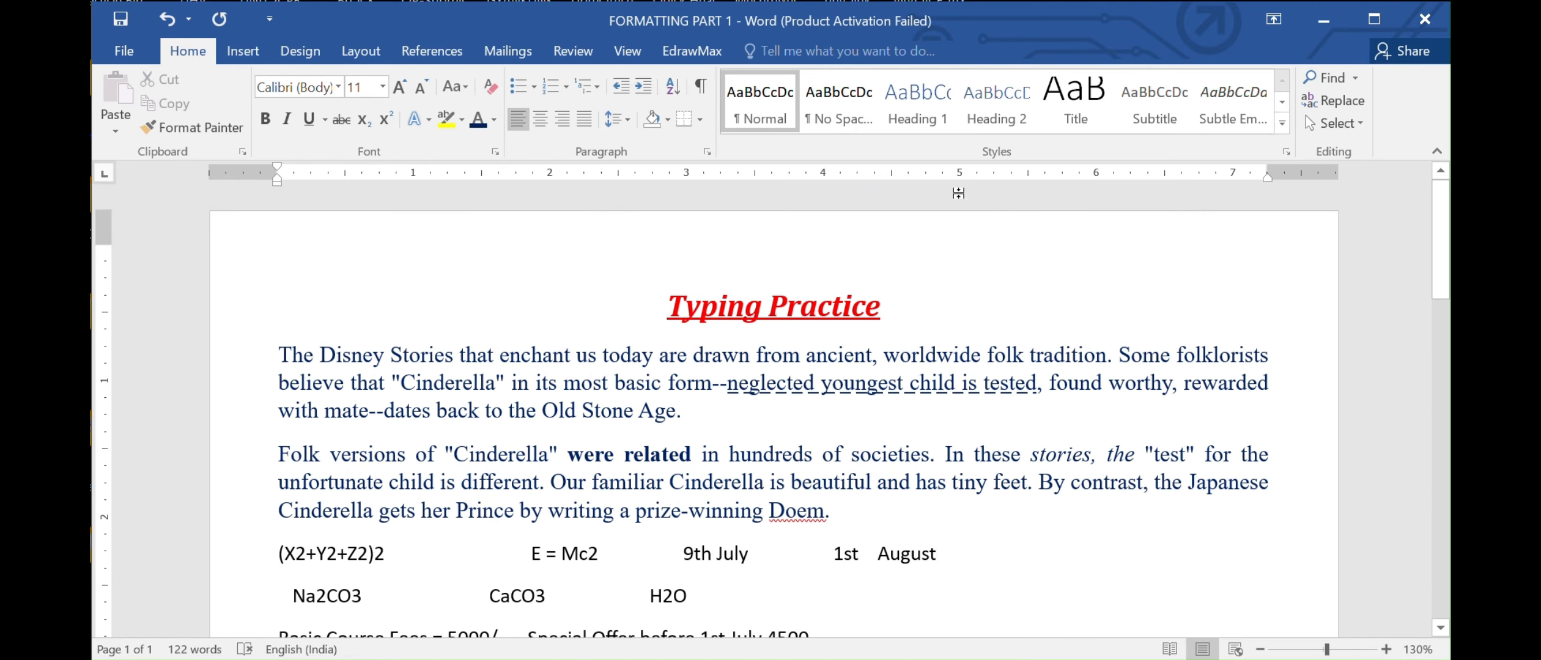
drag(283, 354, 836, 518)
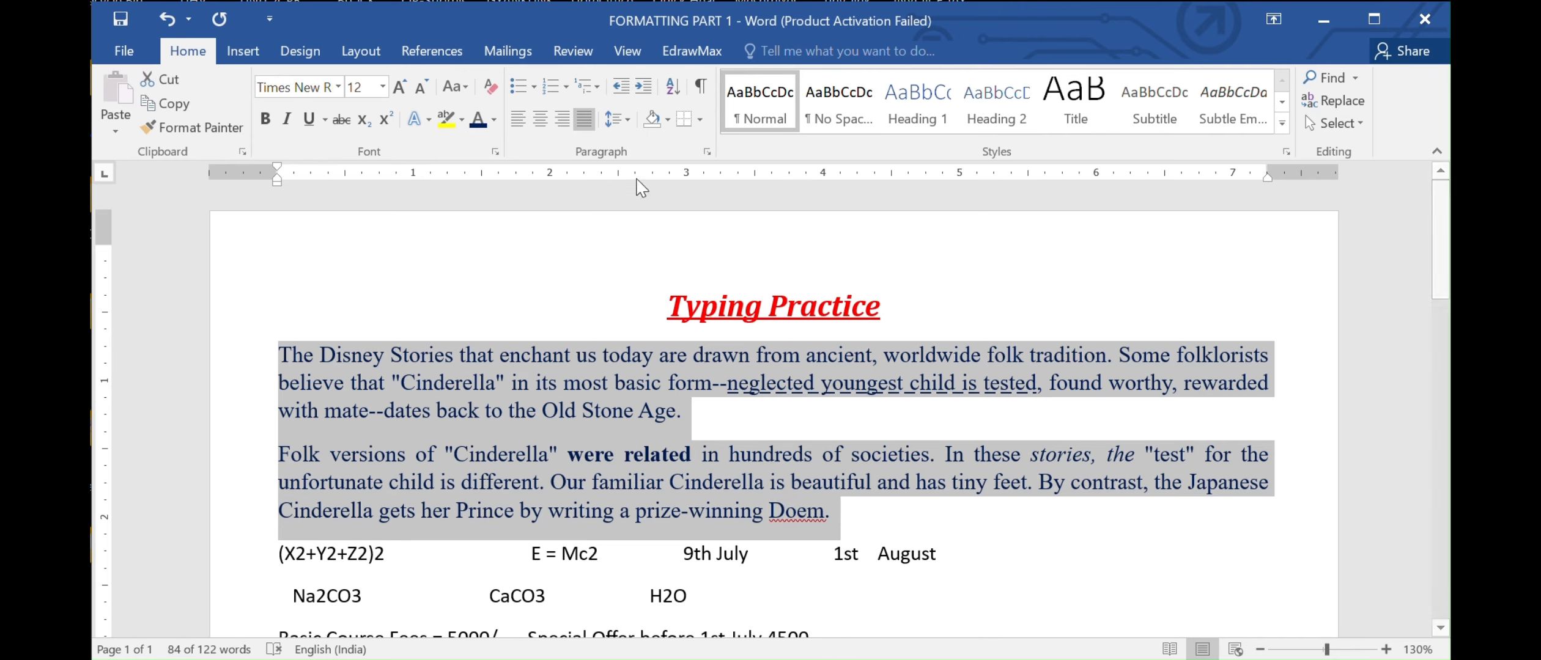
click(630, 127)
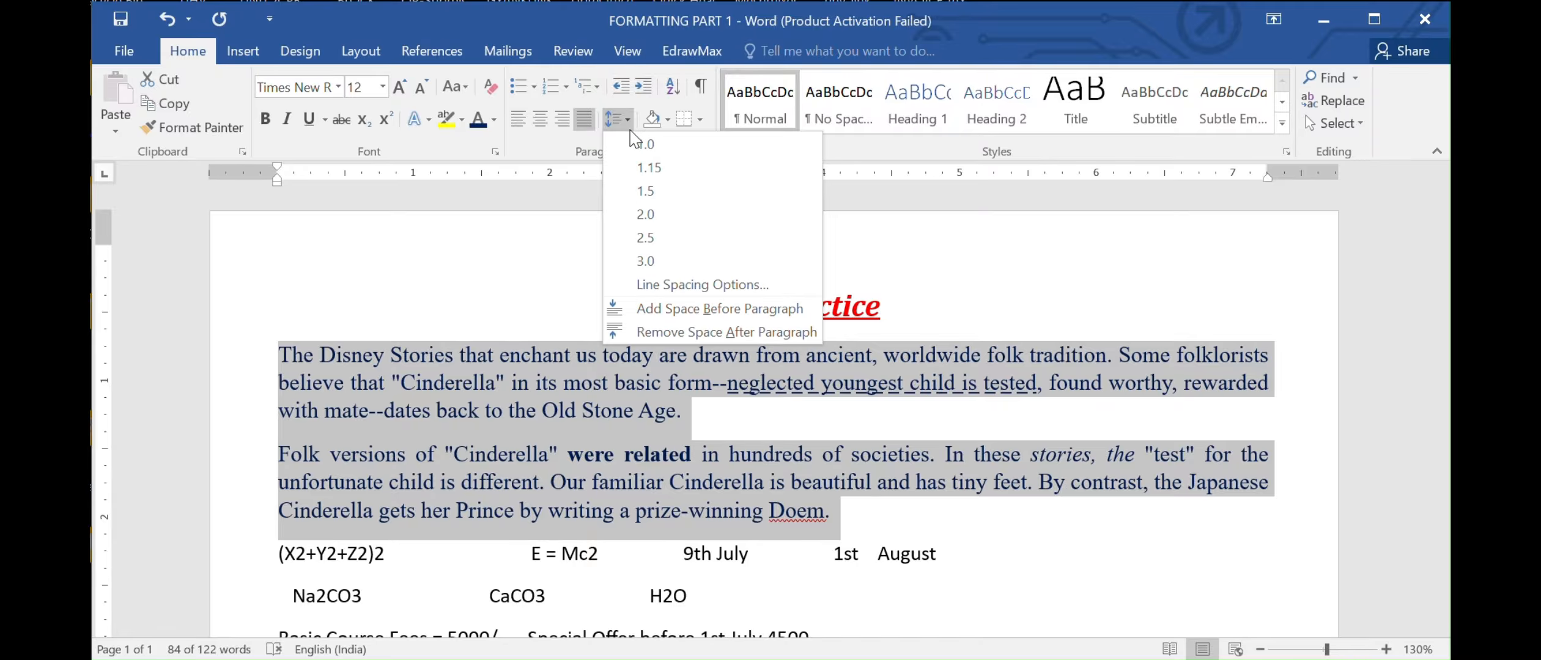
click(647, 191)
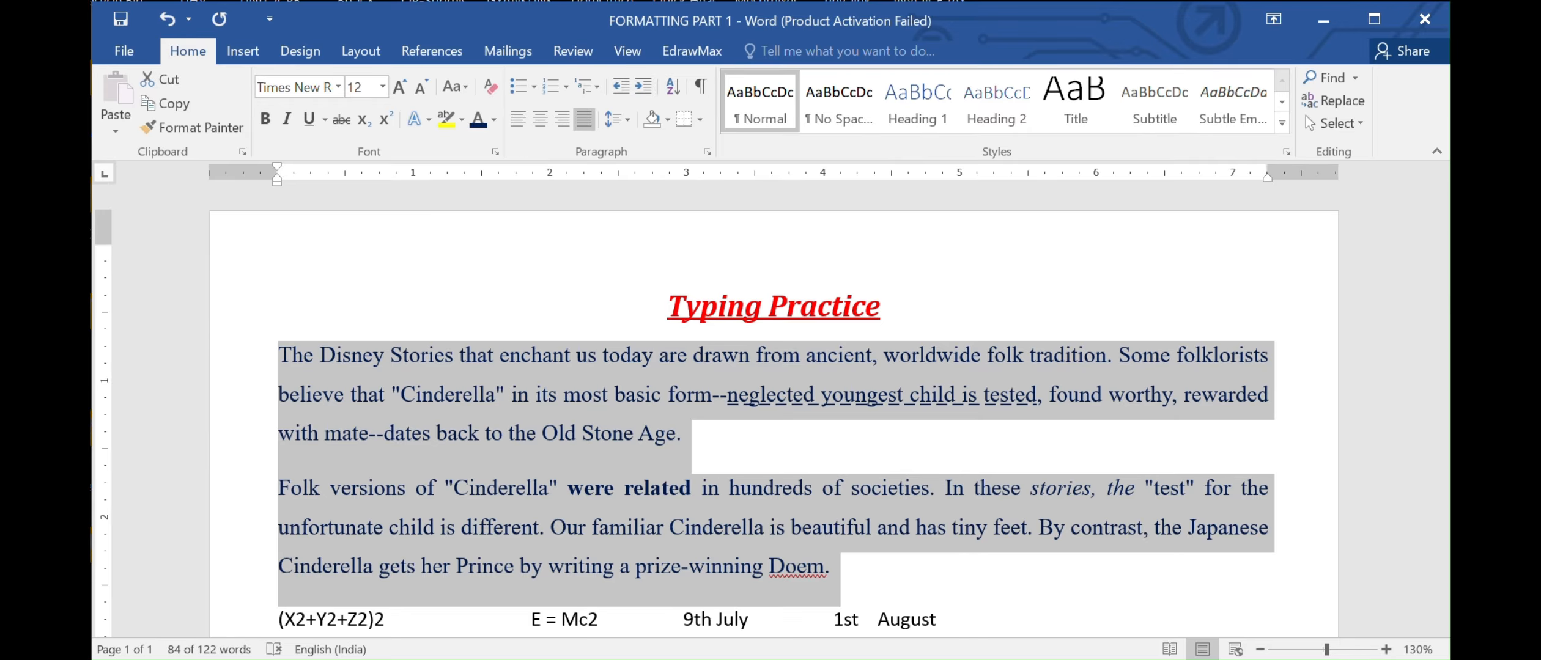
Step: Set the line spacing of both Cinderella paragraphs to 1.15, as the third exercise instruction asks
scroll(654, 470, down, 8)
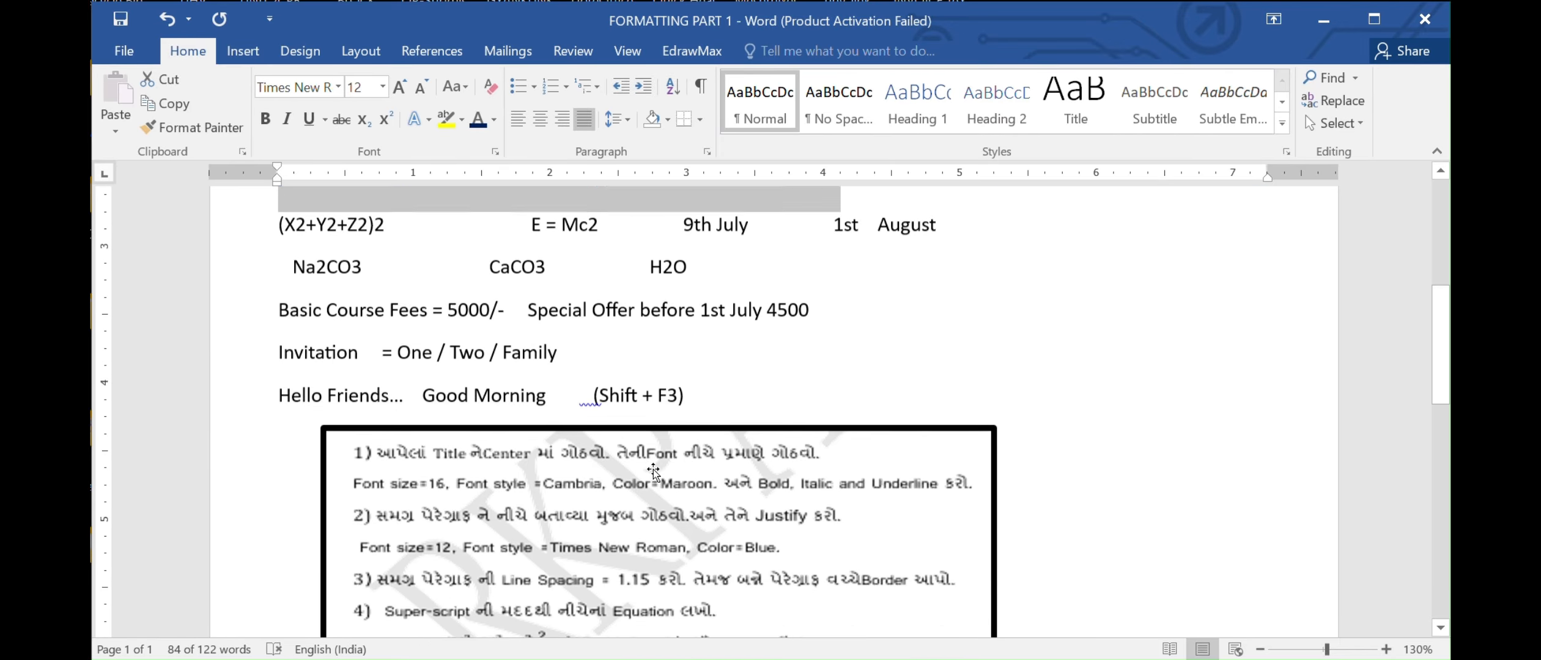
scroll(653, 470, up, 10)
click(628, 121)
click(641, 165)
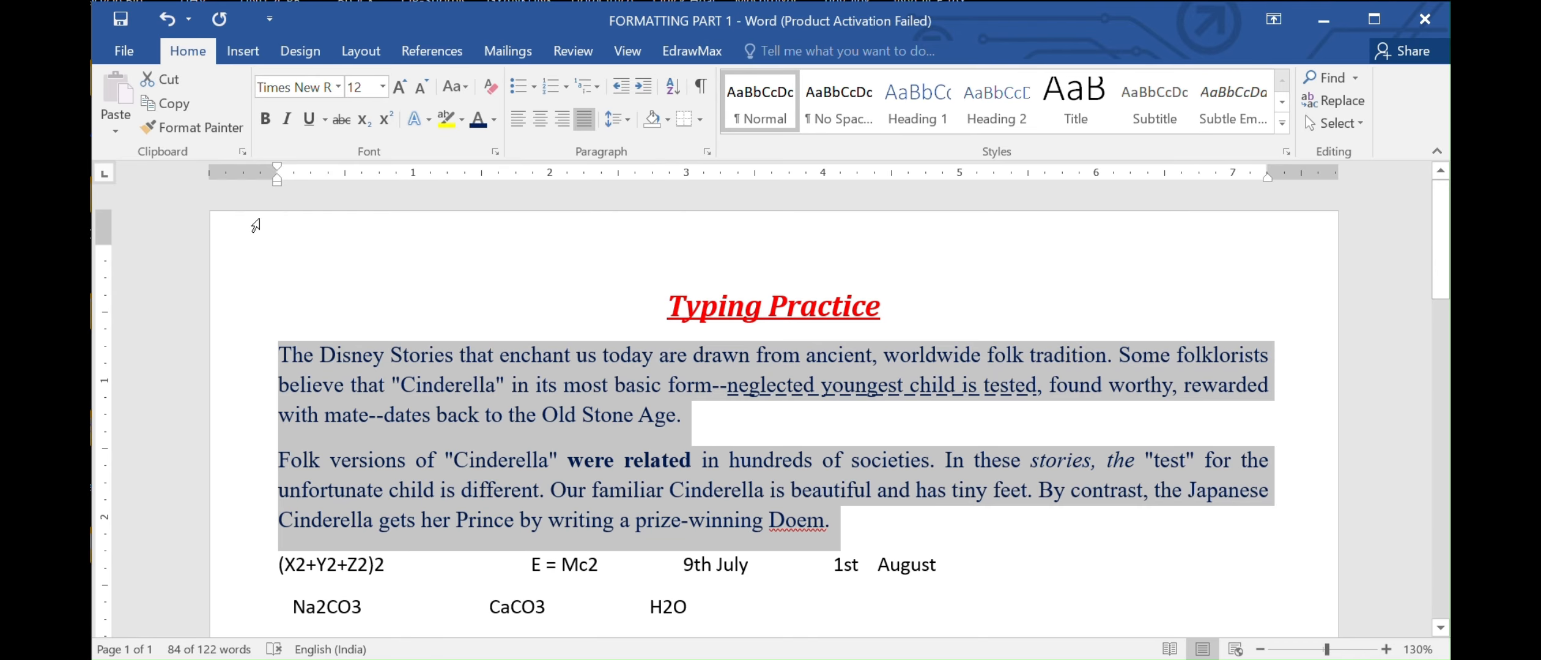
Step: Check the third exercise instruction and apply outside borders to the first Cinderella paragraph
scroll(554, 543, down, 5)
scroll(555, 542, down, 5)
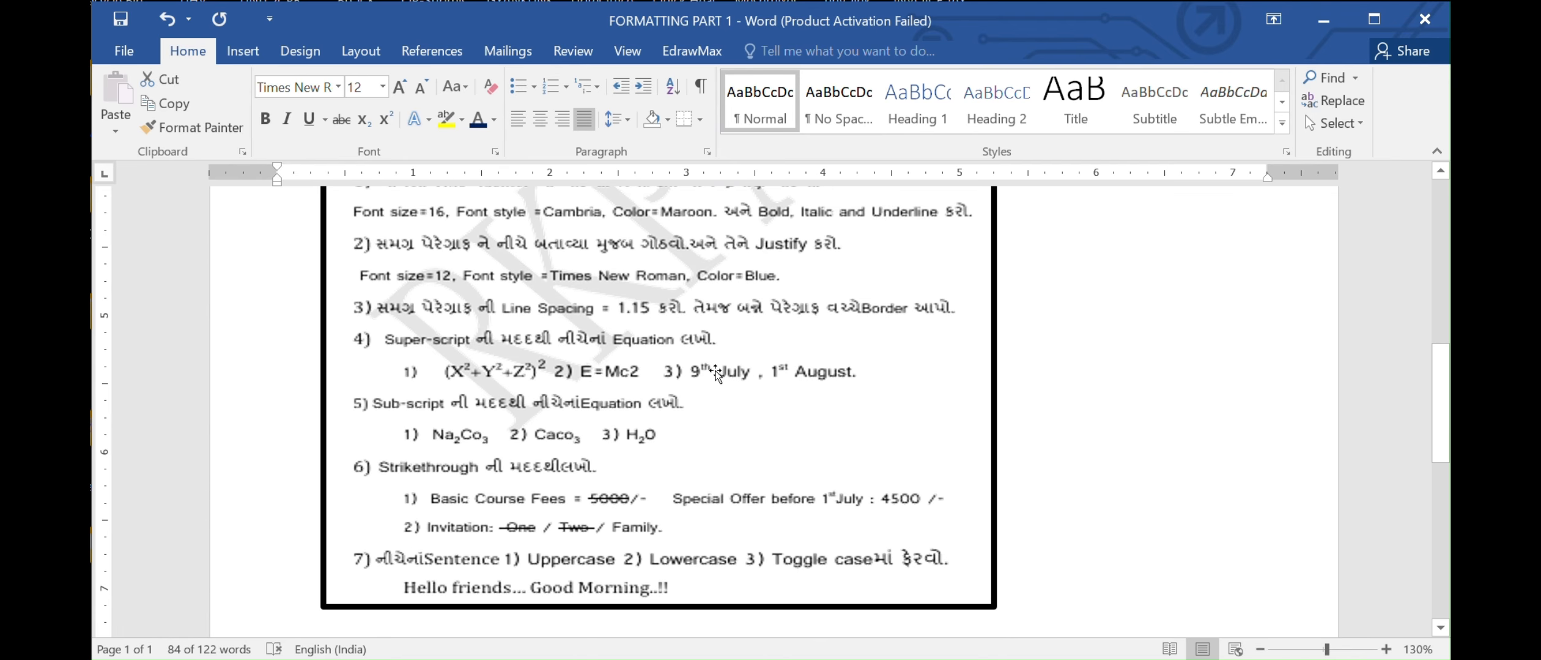
scroll(867, 336, up, 8)
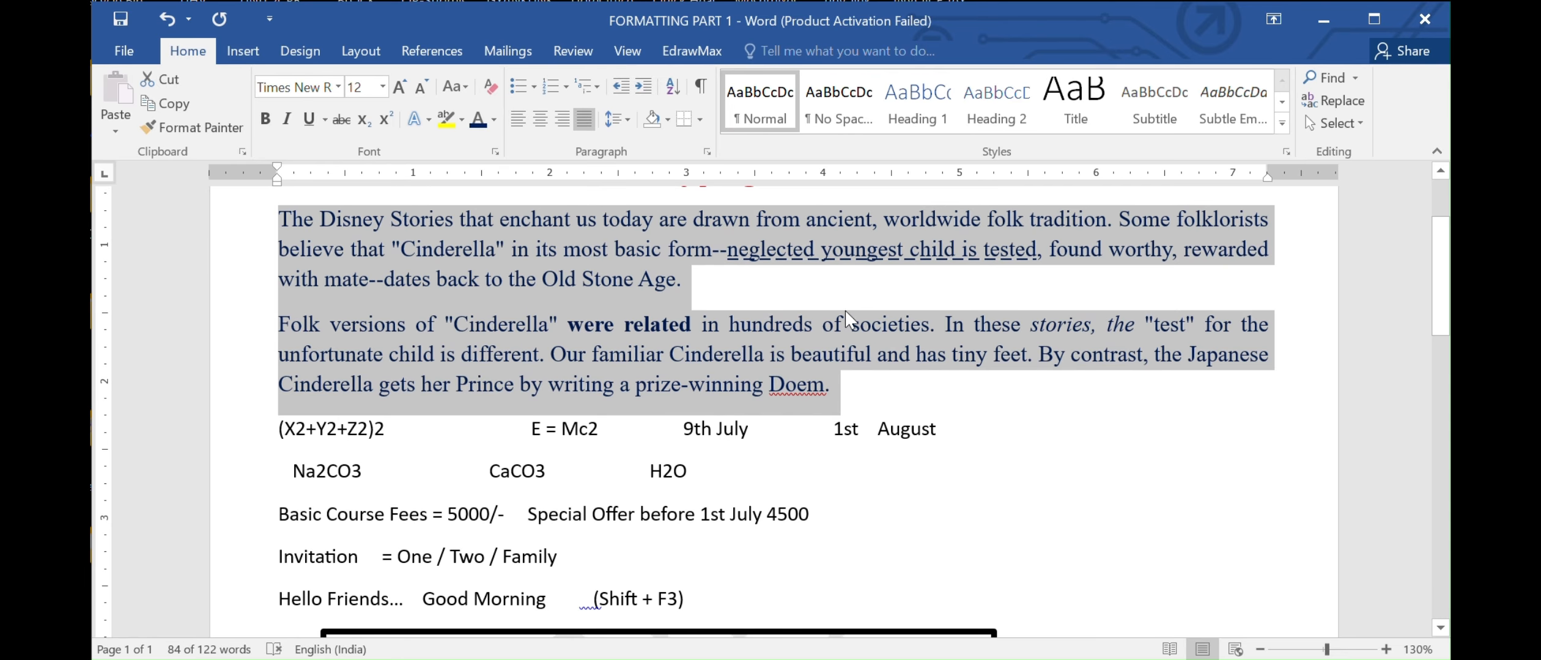
click(825, 282)
drag(279, 208, 691, 287)
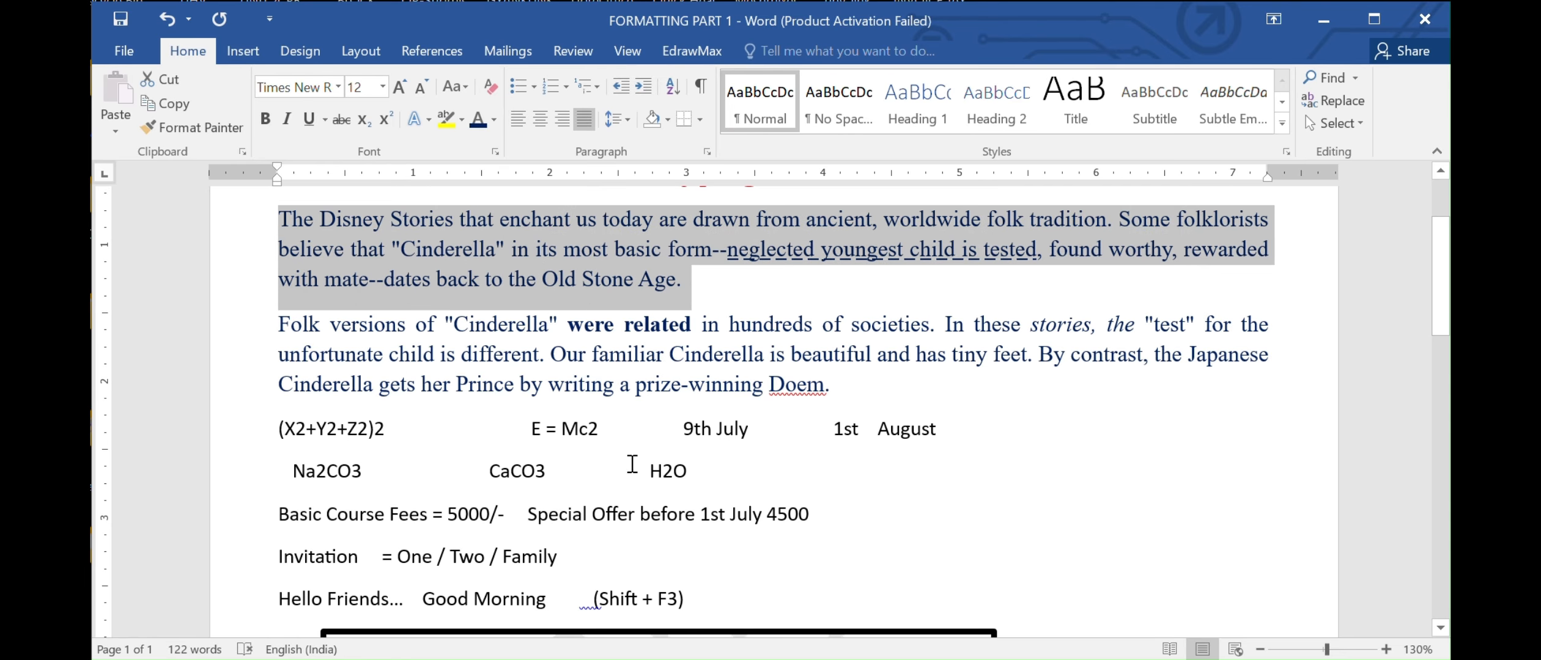
click(700, 119)
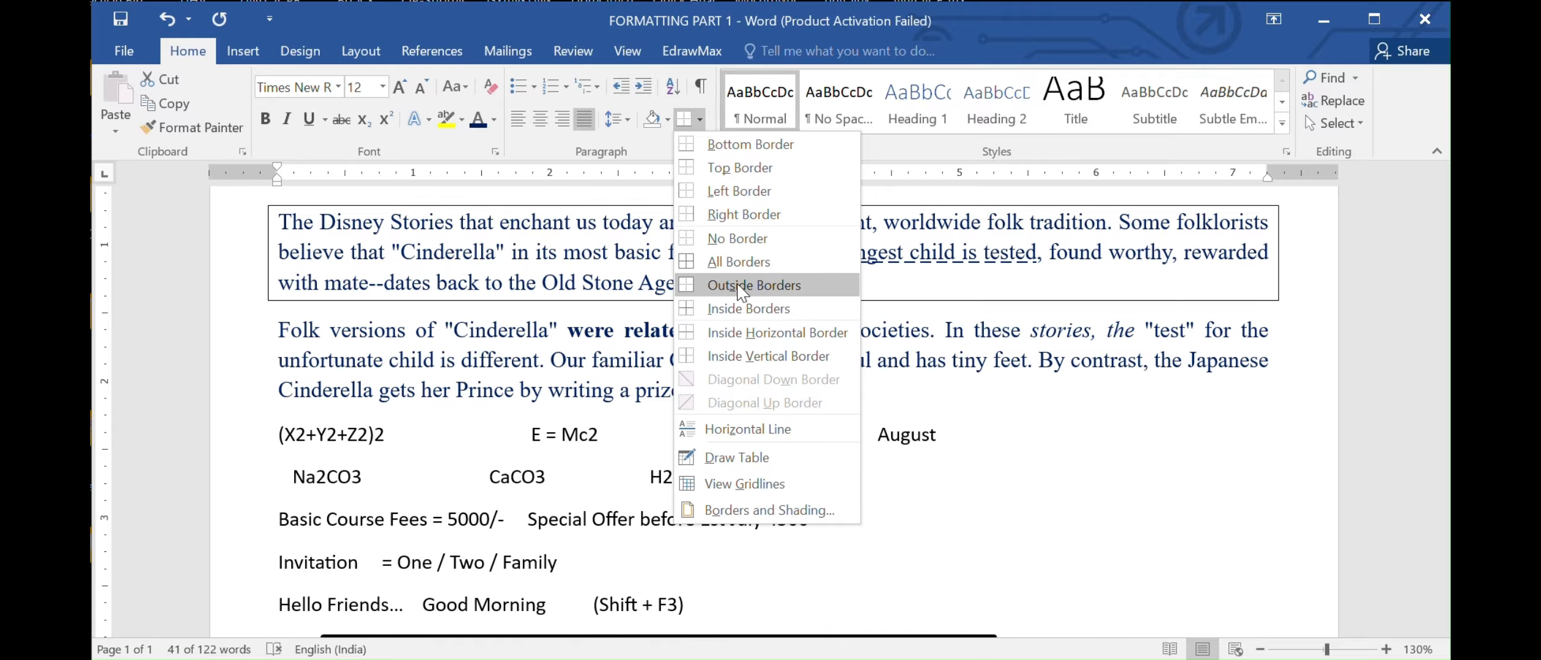
click(740, 286)
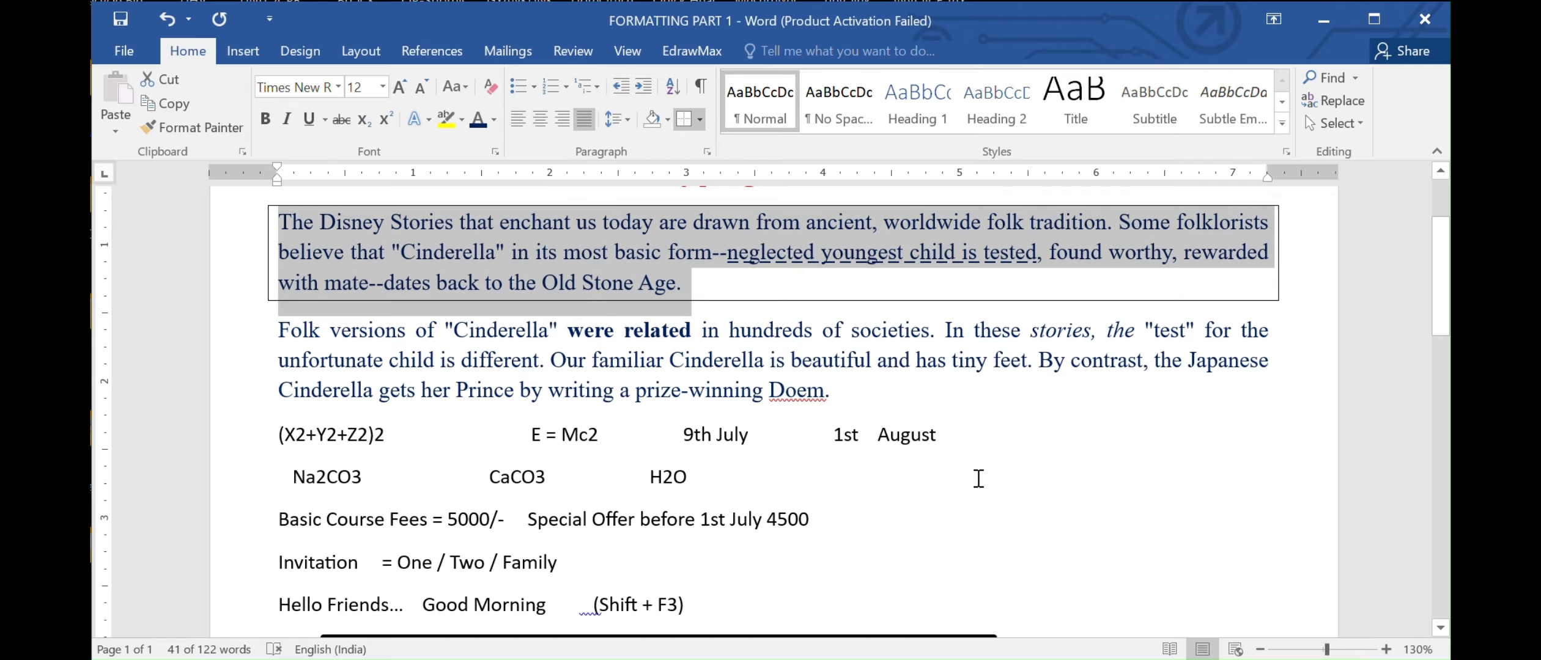
click(1063, 513)
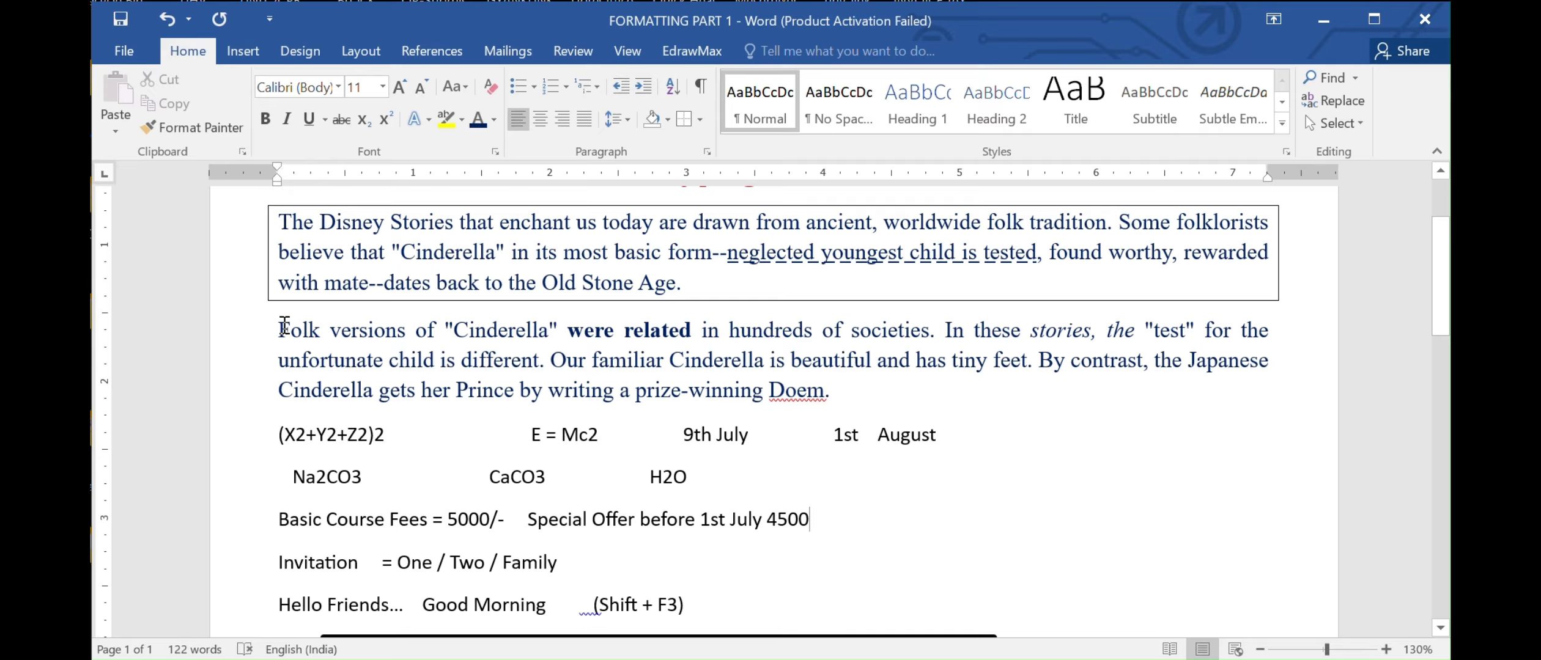
Step: Apply outside borders to the second Cinderella paragraph, beginning "Folk versions"
drag(273, 325, 942, 379)
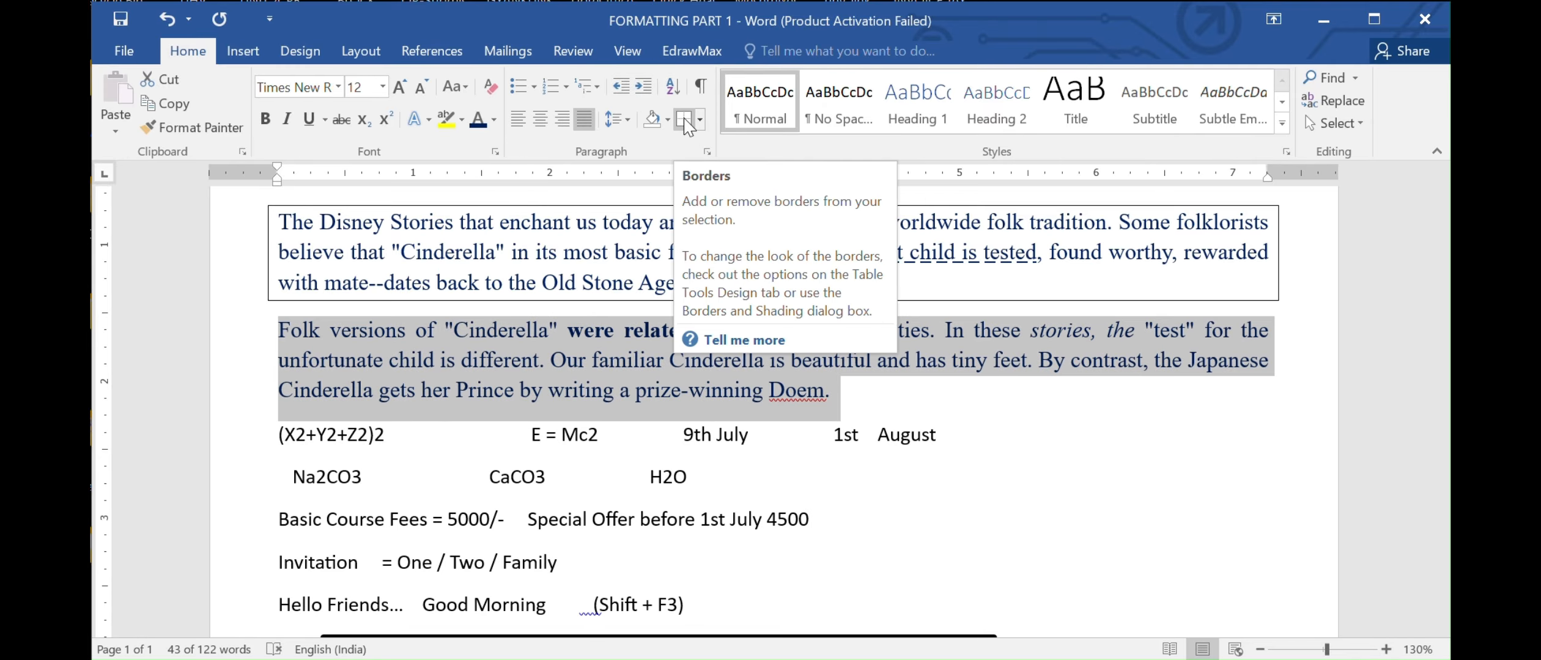
click(700, 122)
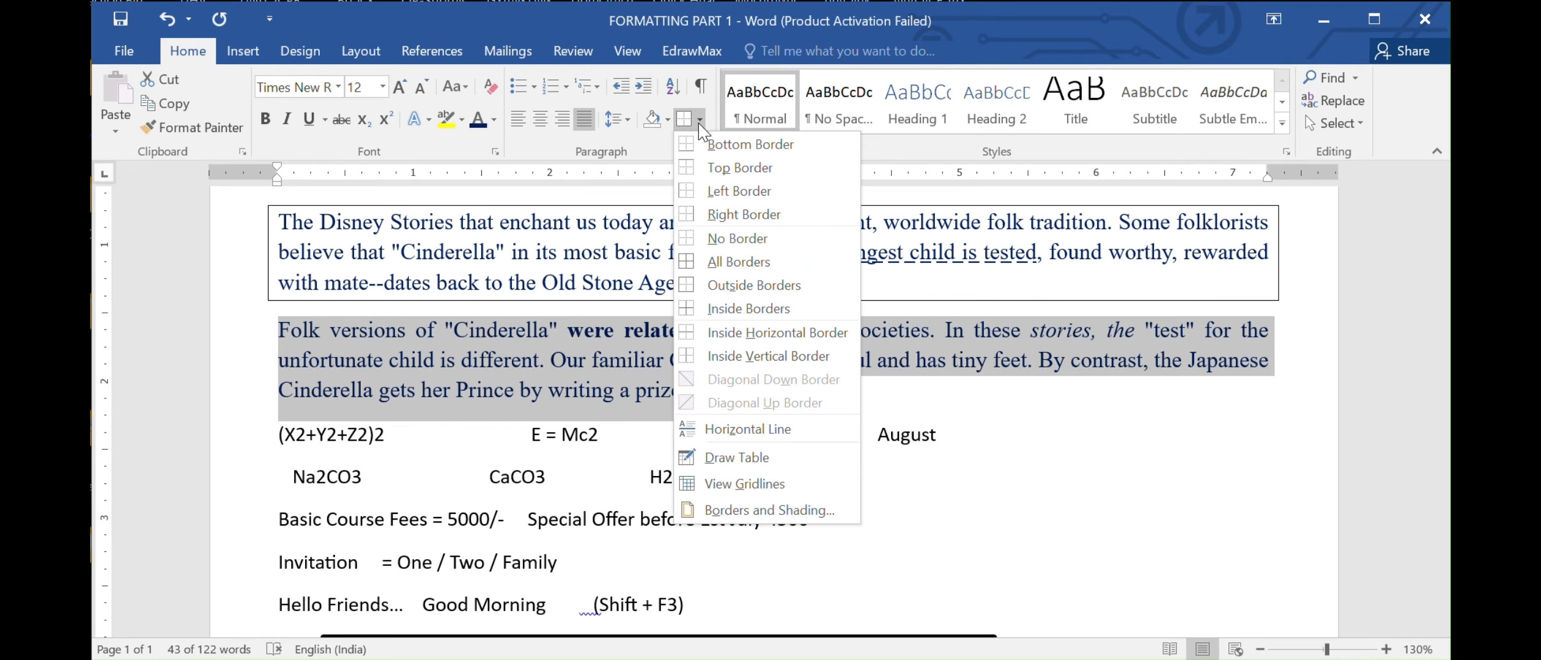
click(713, 286)
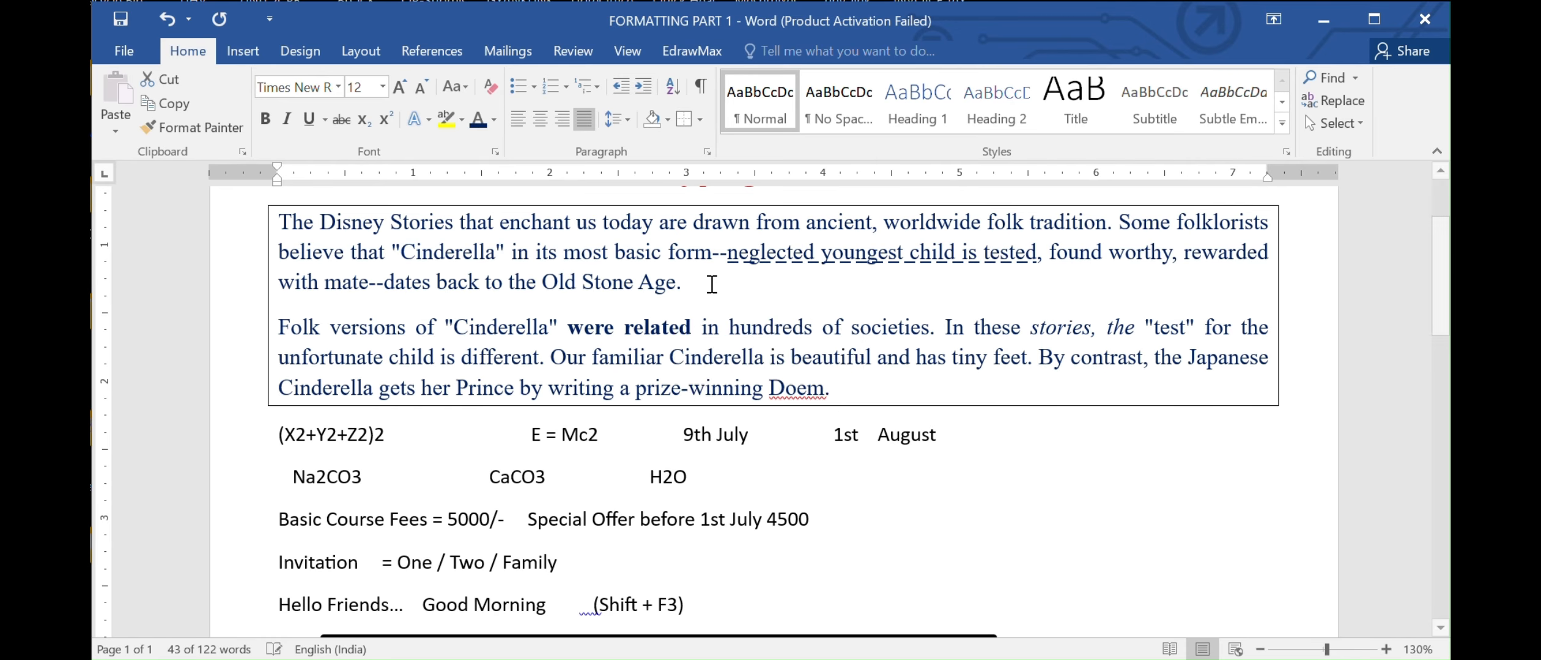
click(1006, 517)
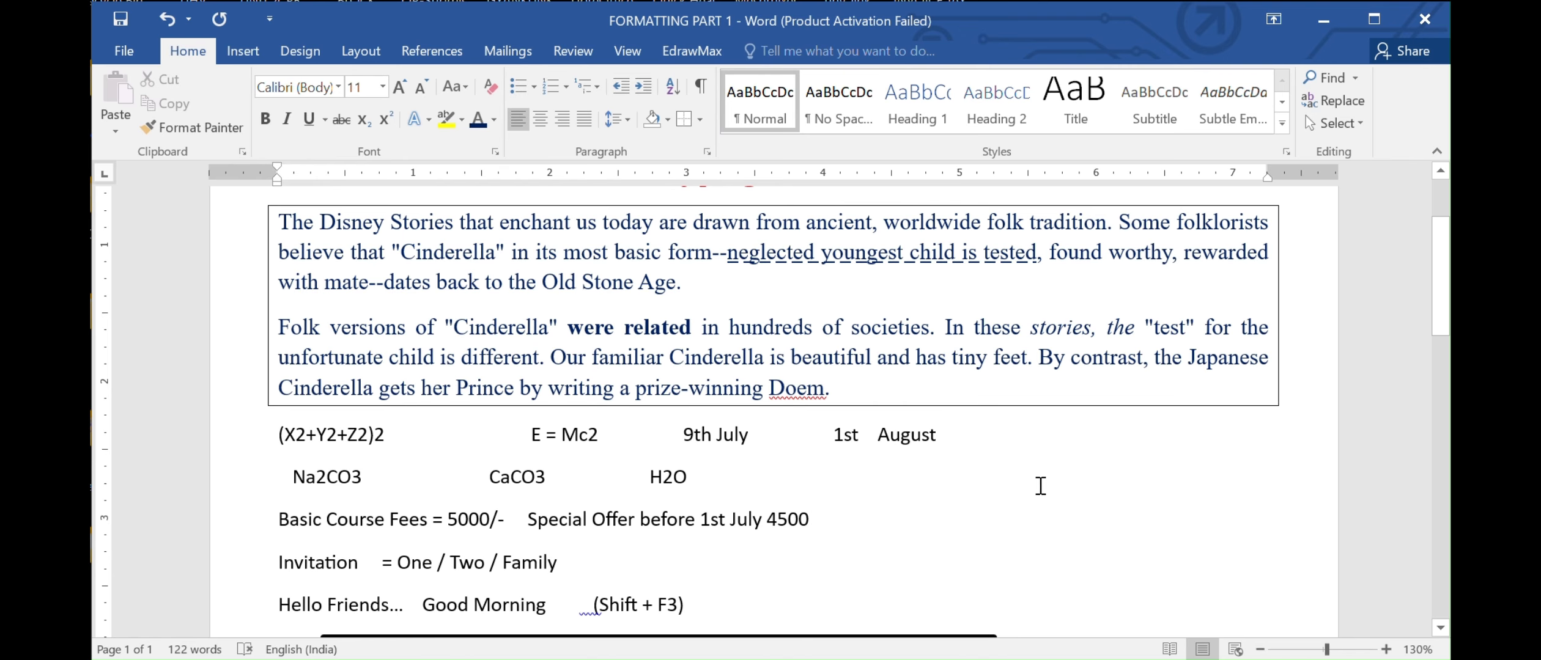
Step: Make all four 2s in the (X2+Y2+Z2)2 equation superscript, following the fourth exercise instruction
scroll(1005, 466, down, 5)
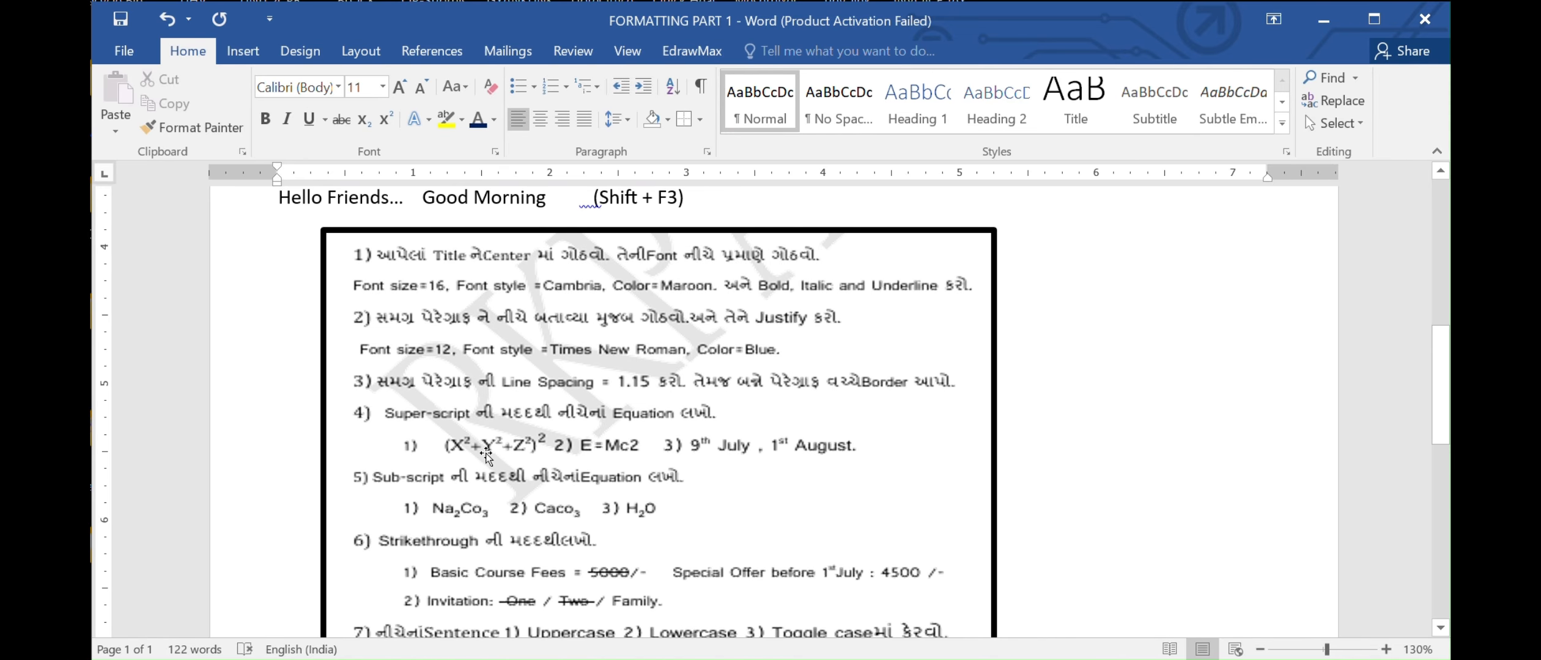
scroll(489, 449, up, 10)
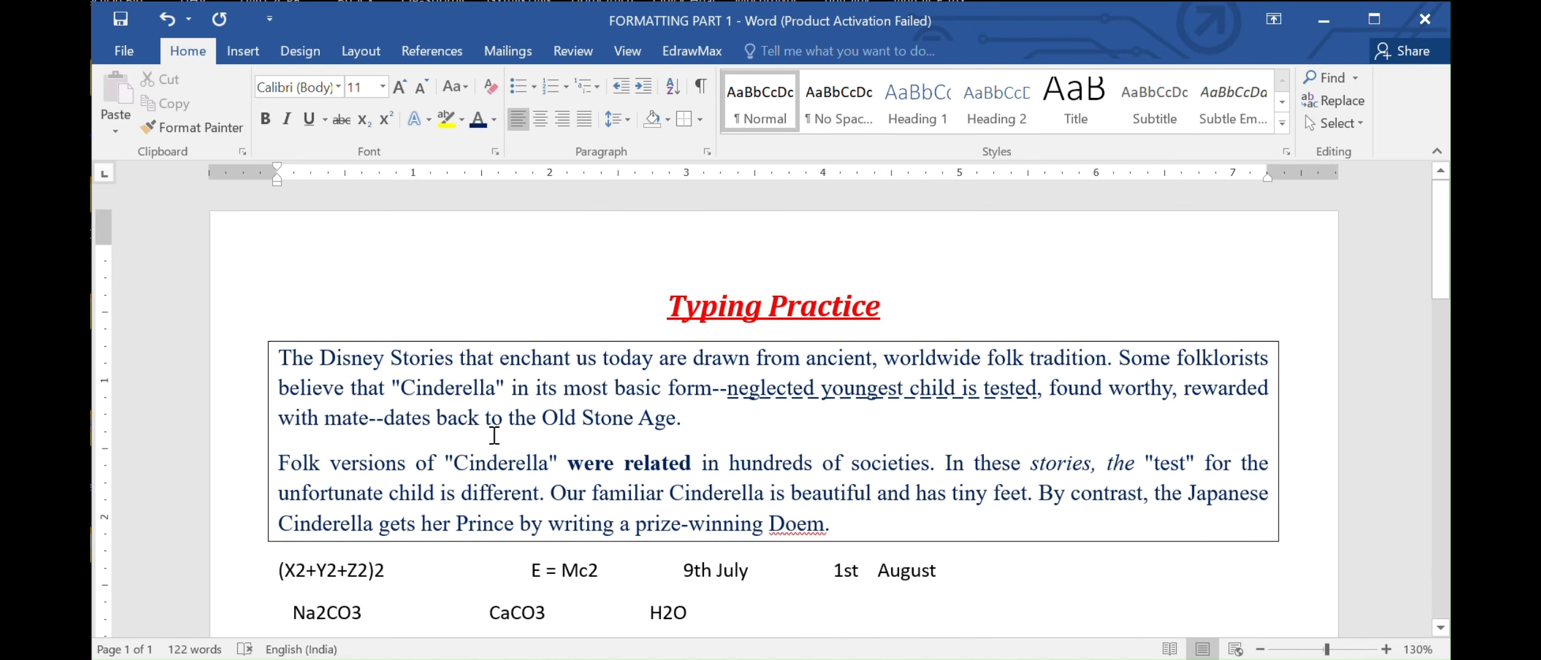
scroll(498, 436, down, 2)
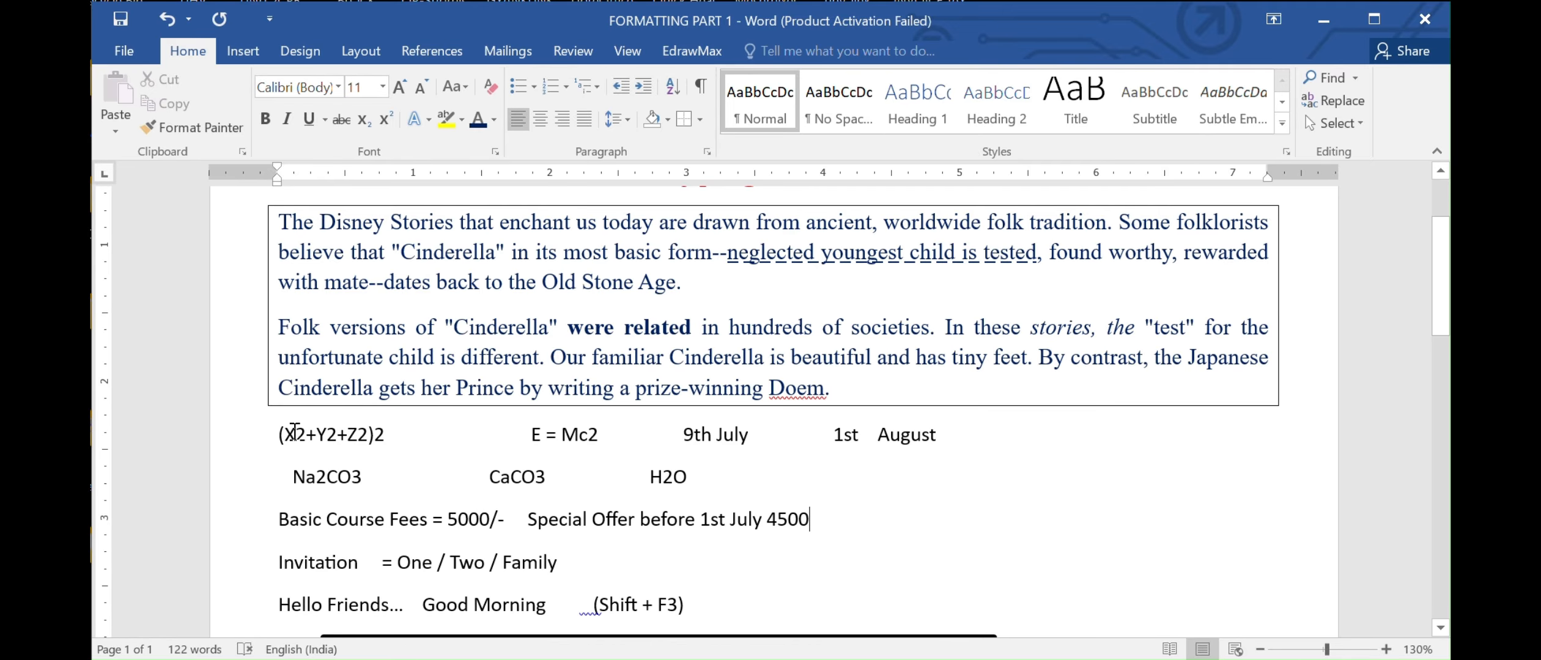
drag(298, 435, 306, 436)
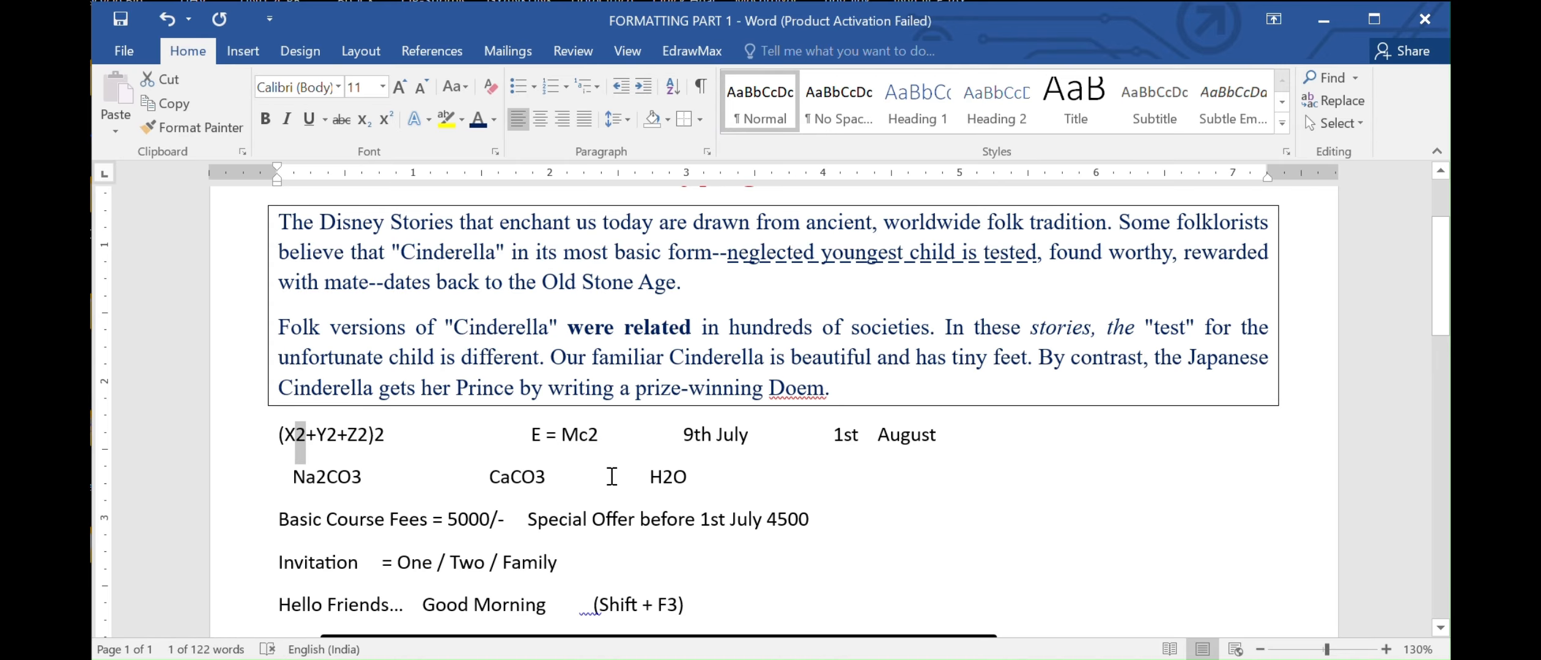
click(385, 118)
drag(323, 435, 333, 435)
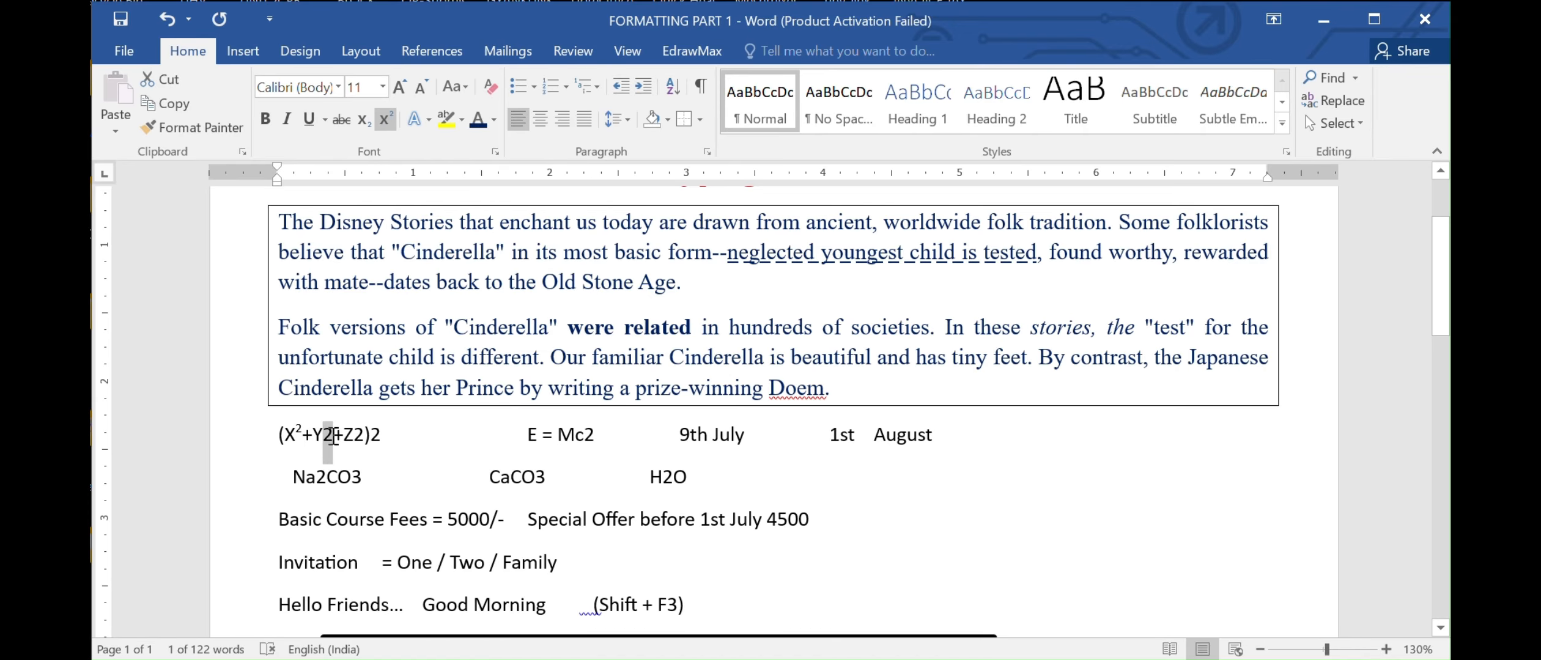
click(386, 119)
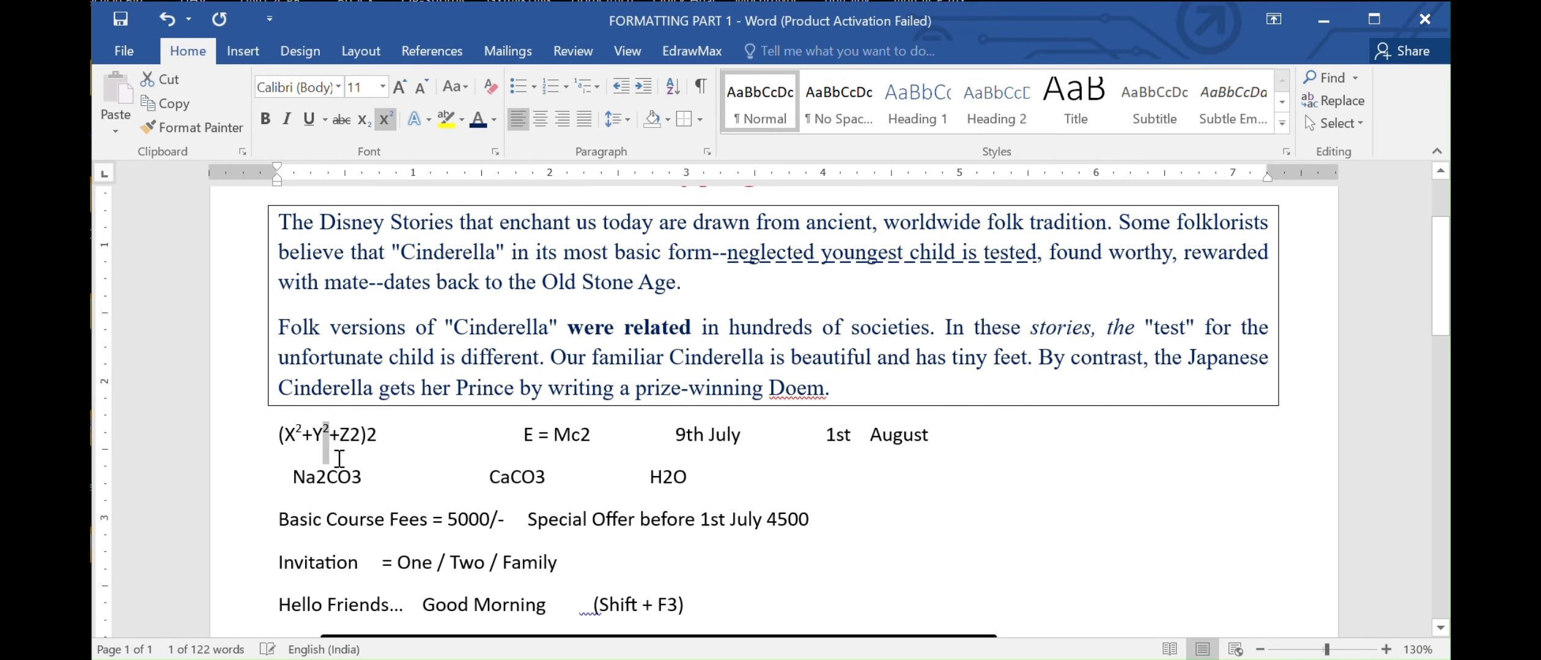
drag(354, 435, 374, 436)
click(385, 119)
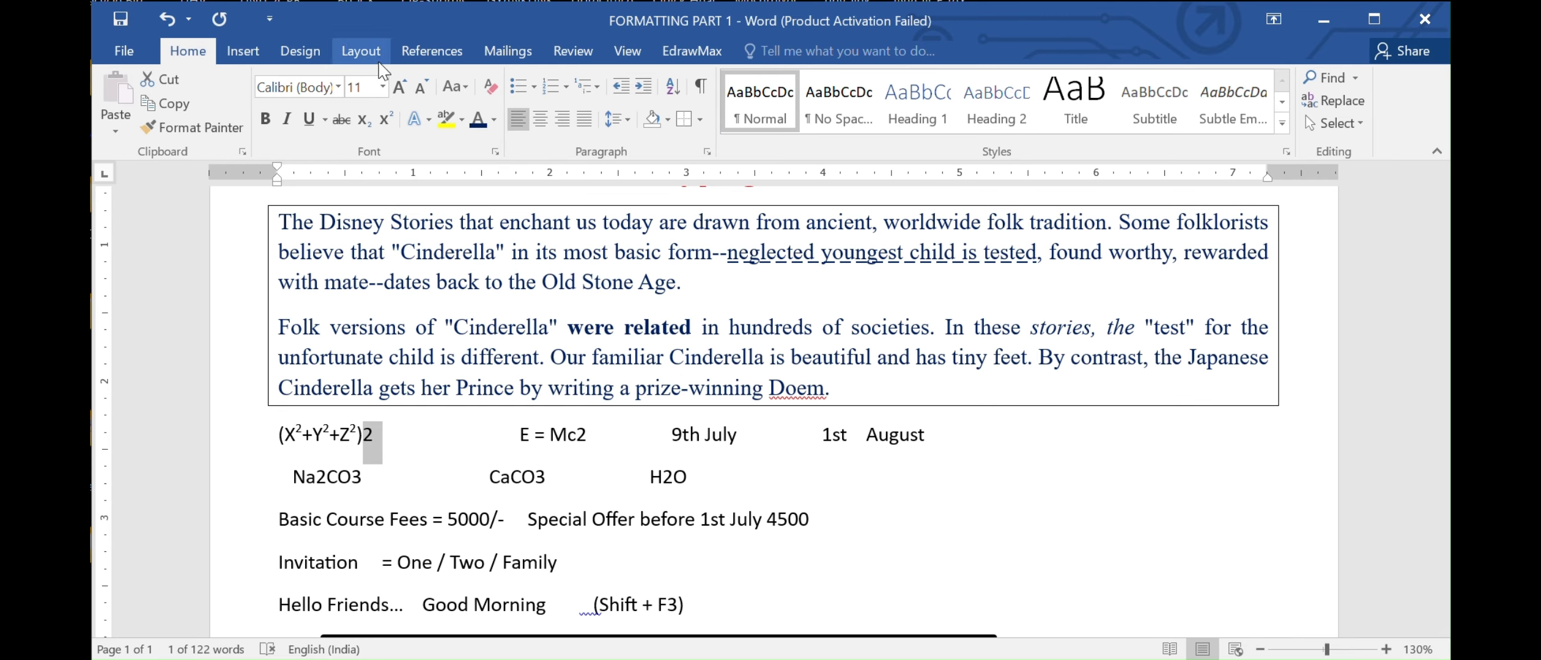
click(385, 119)
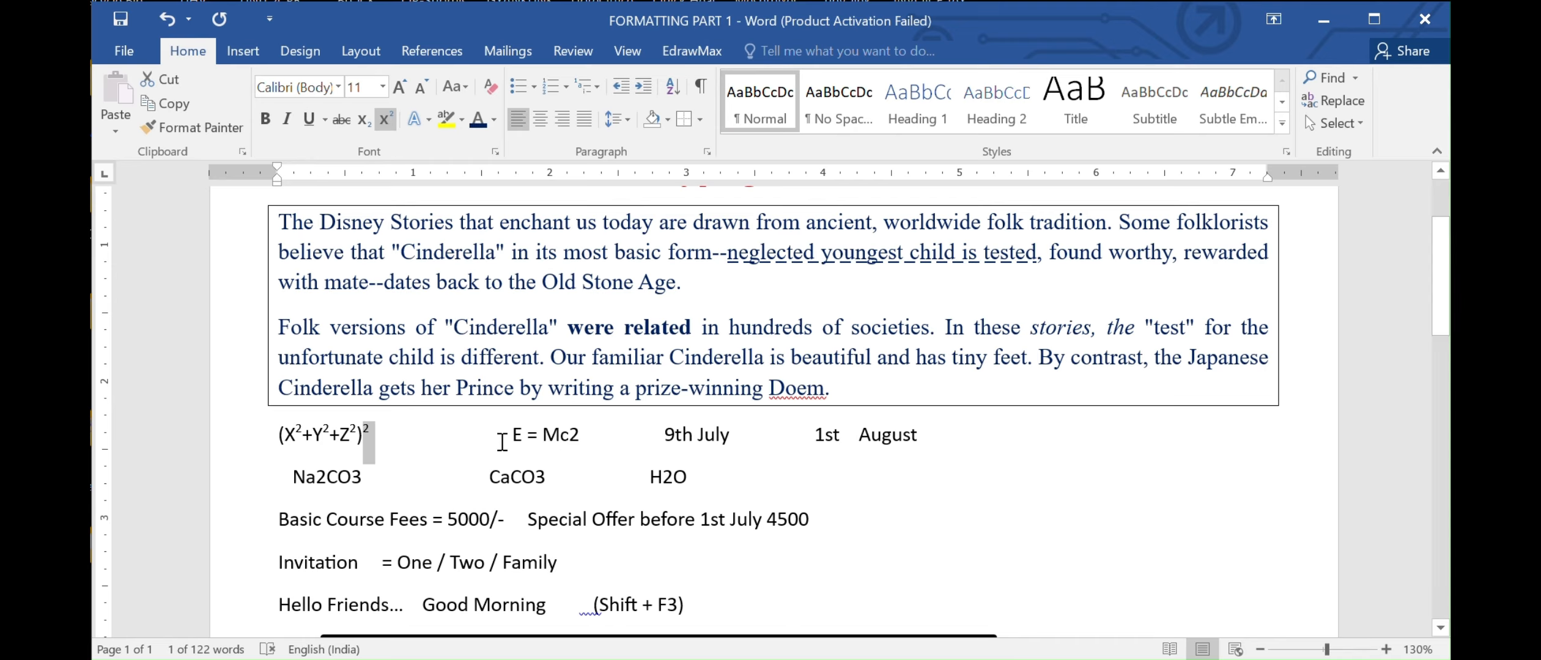
Step: Superscript the 2 in E = Mc2 and the ordinal endings "th" in 9th July and "st" in 1st August
drag(568, 436, 581, 436)
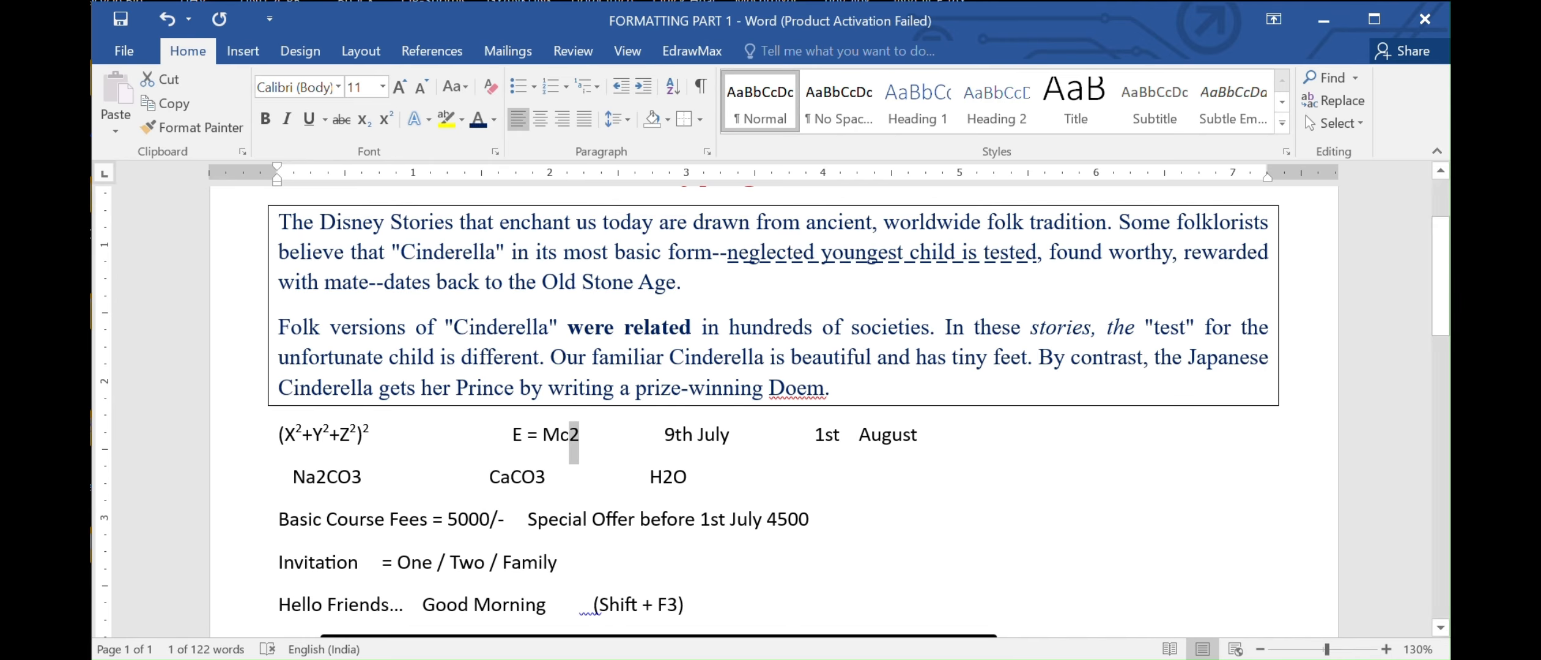
click(392, 120)
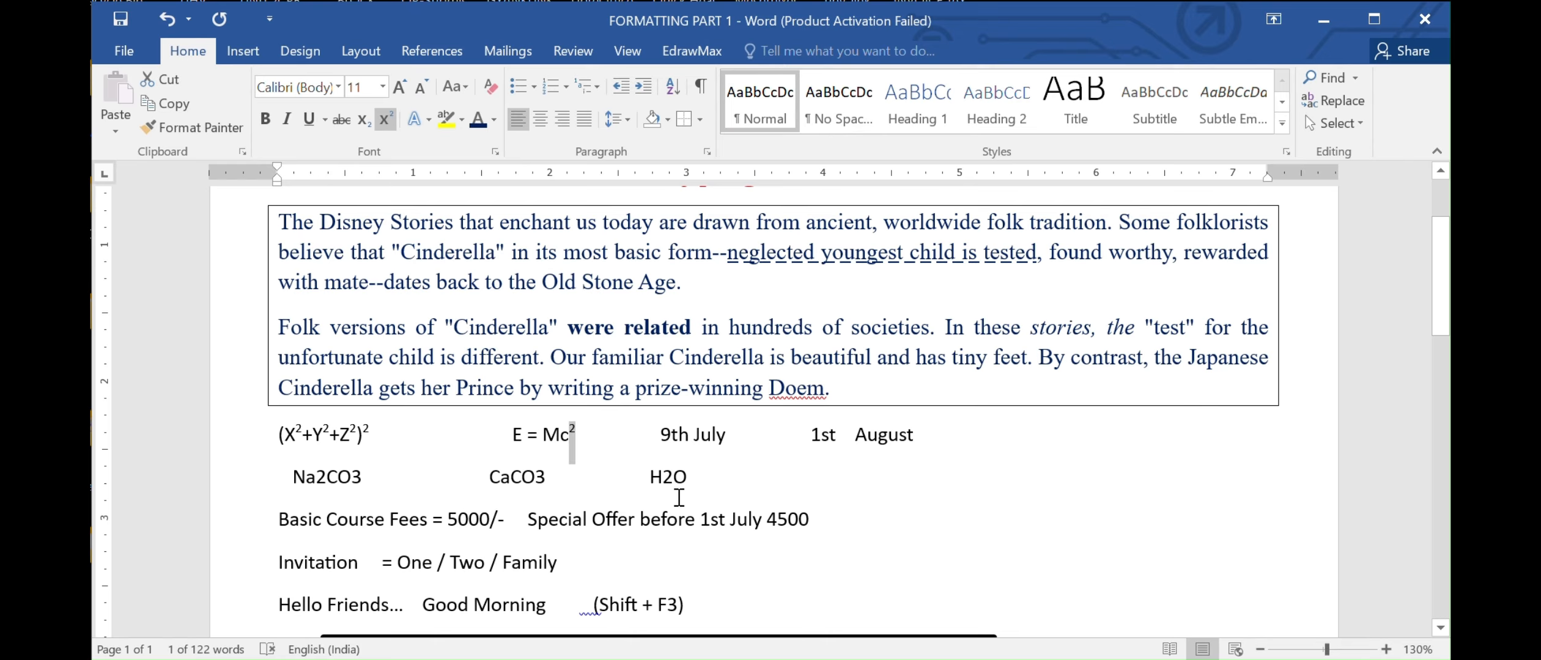
drag(673, 432, 690, 434)
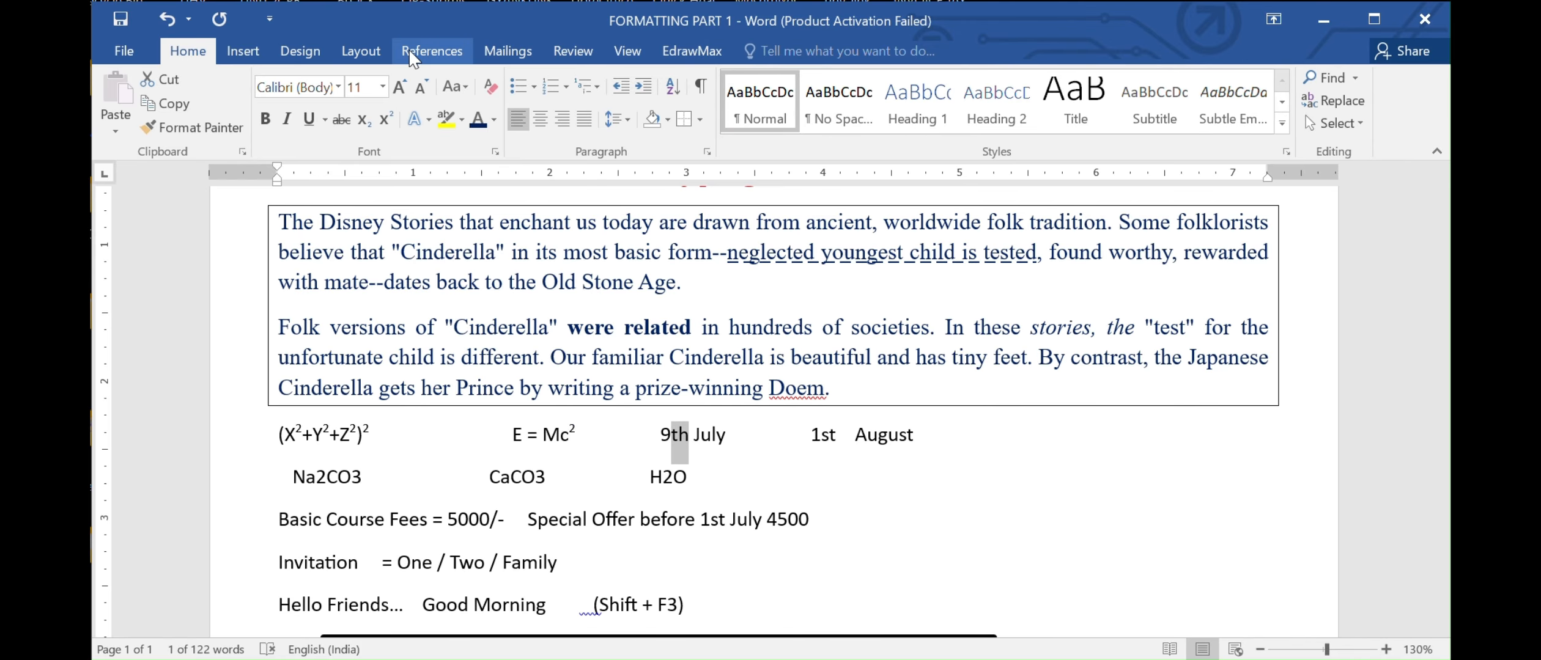
click(393, 120)
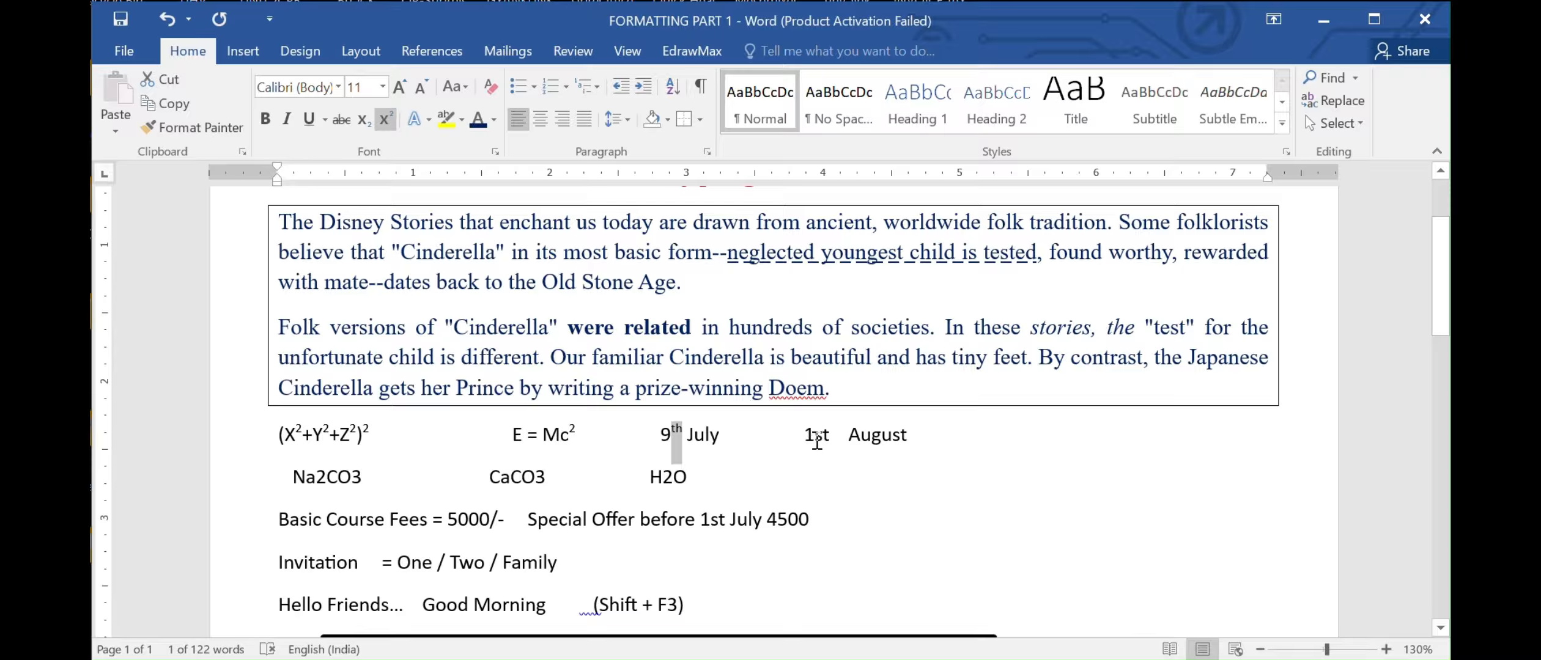
click(823, 436)
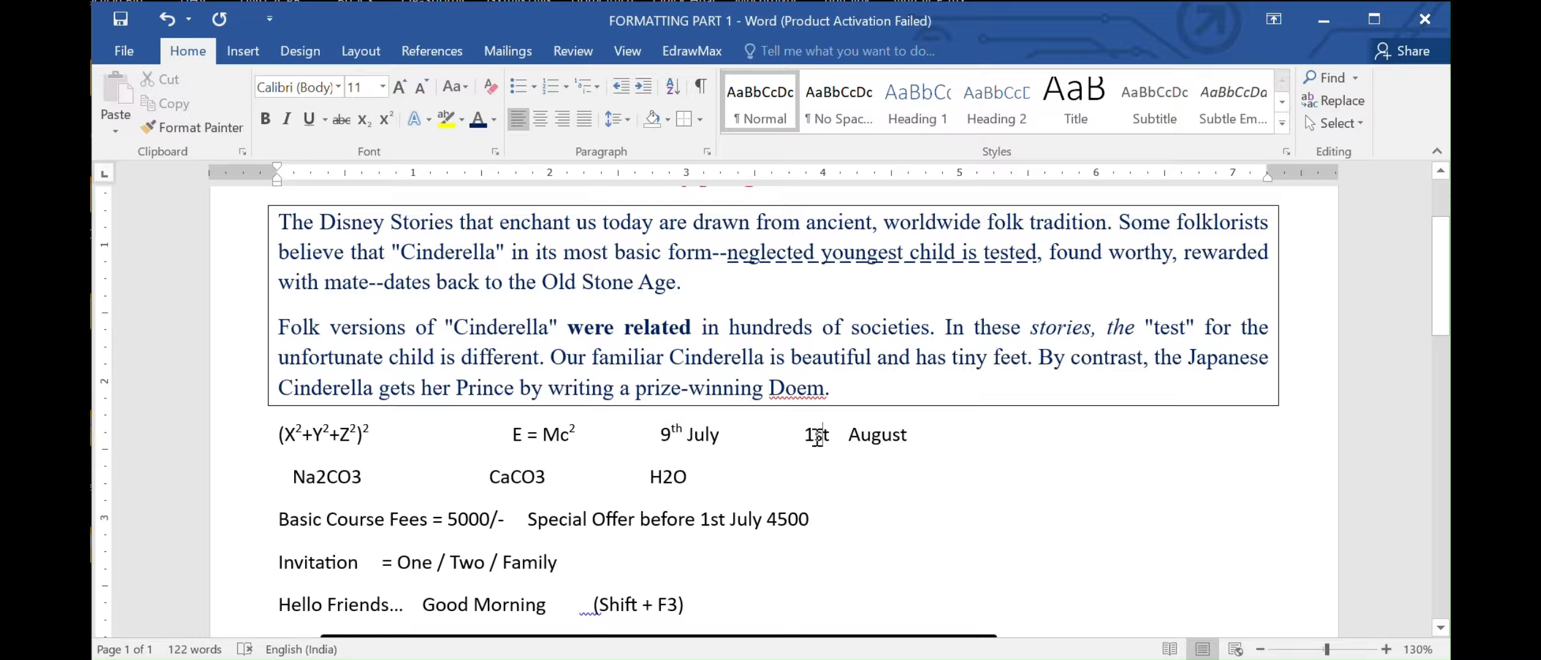
drag(816, 436, 831, 436)
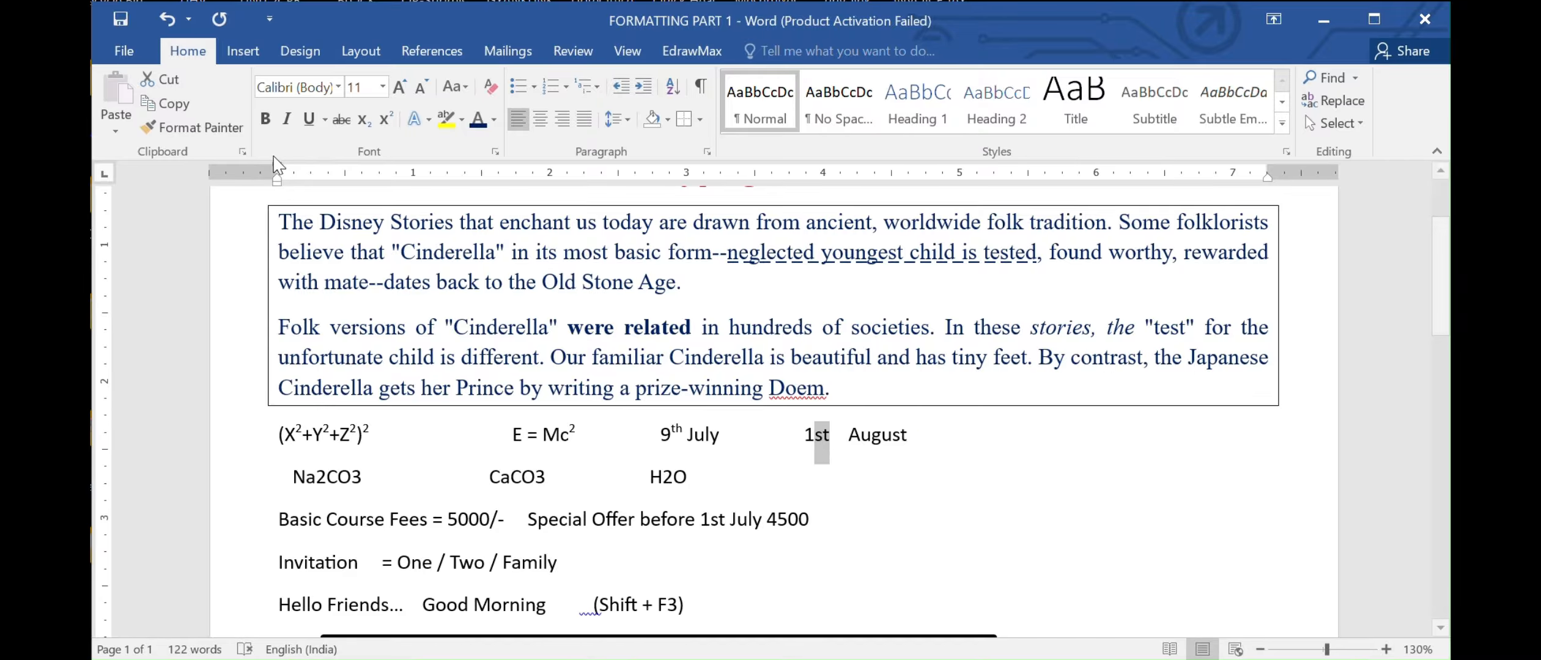
click(385, 118)
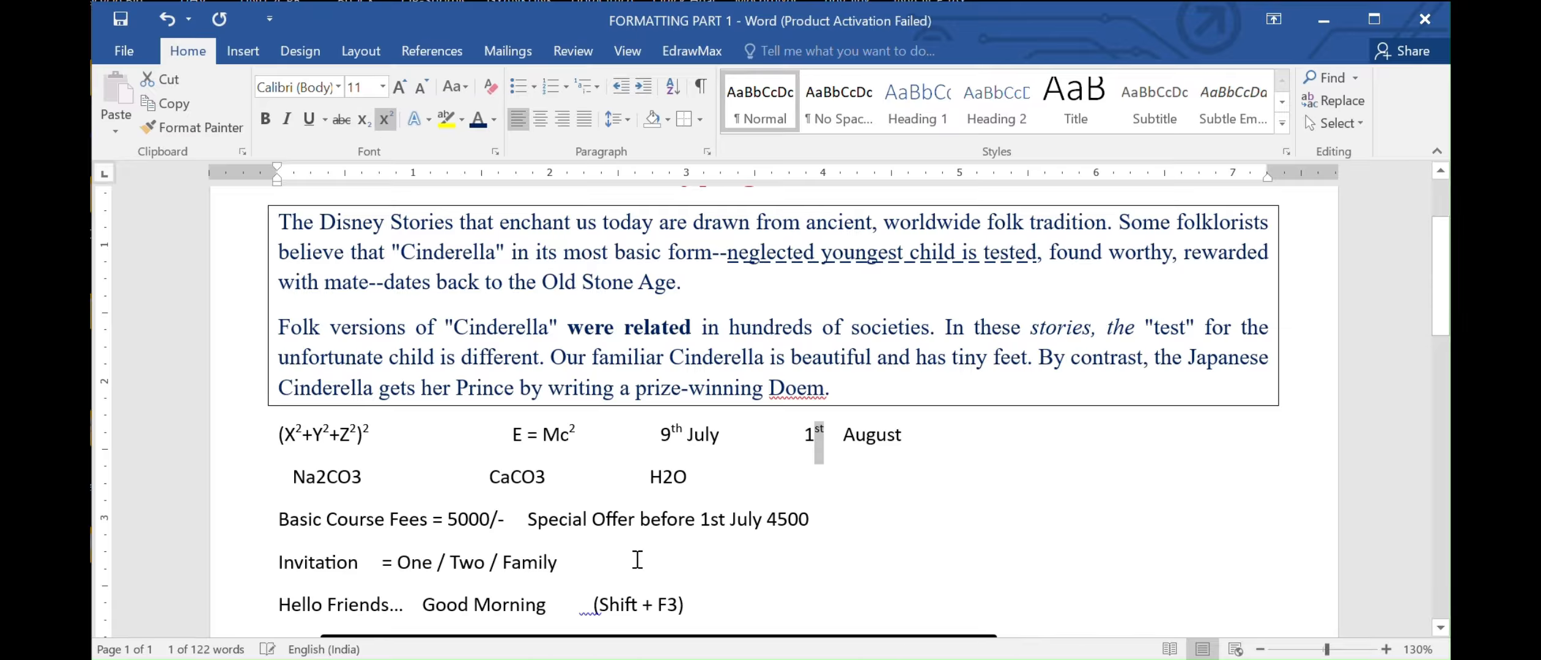
Step: Make the 2 and the 3 in the Na2CO3 formula subscript
click(317, 476)
drag(322, 476, 316, 477)
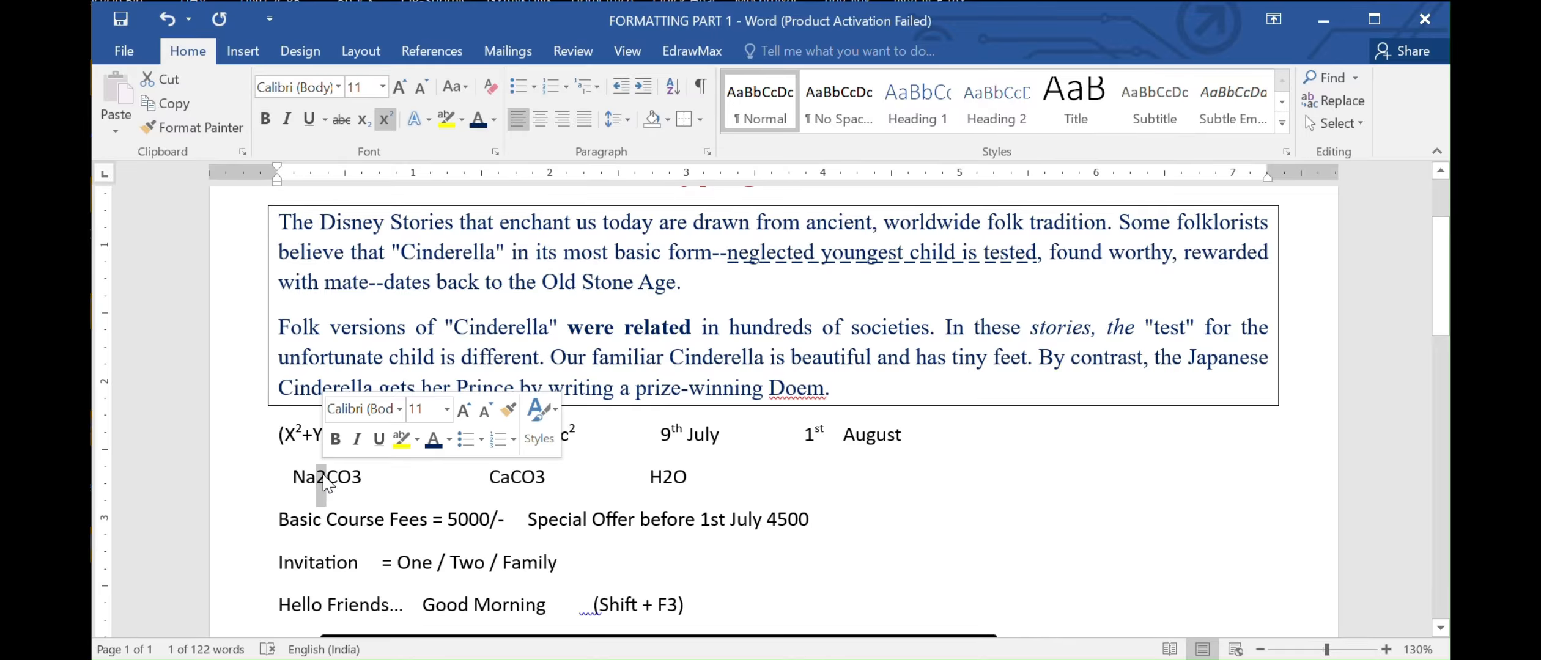
click(363, 119)
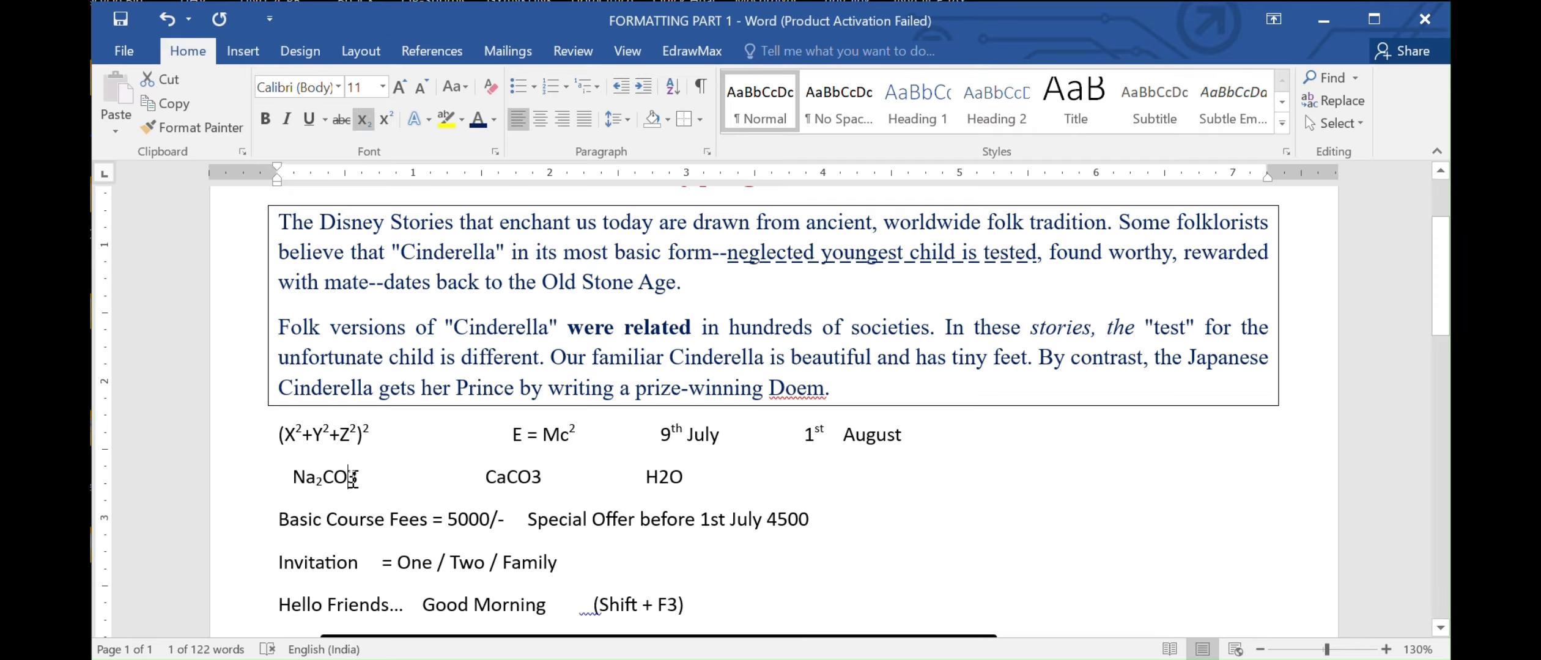
drag(348, 478, 363, 477)
click(363, 120)
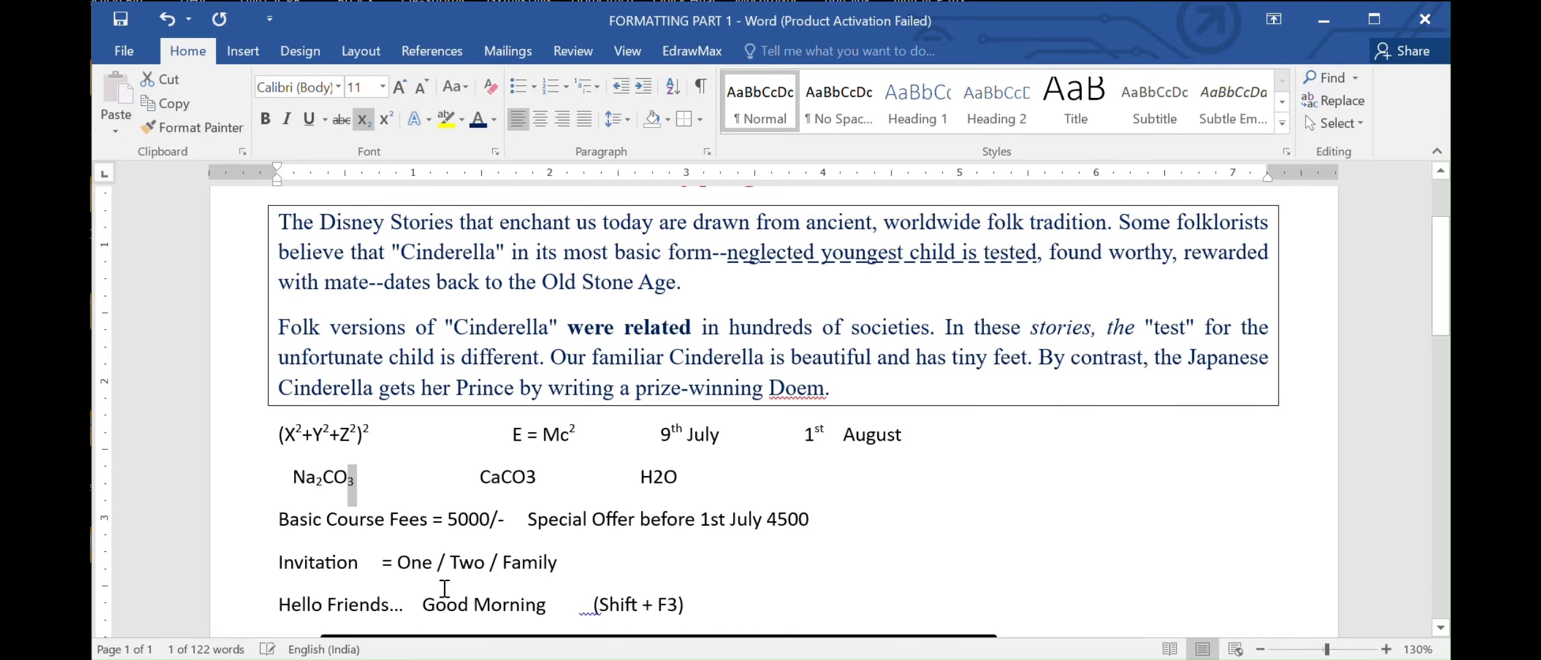
Step: Make the 3 in CaCO3 and the 2 in H2O subscript
drag(524, 477, 537, 478)
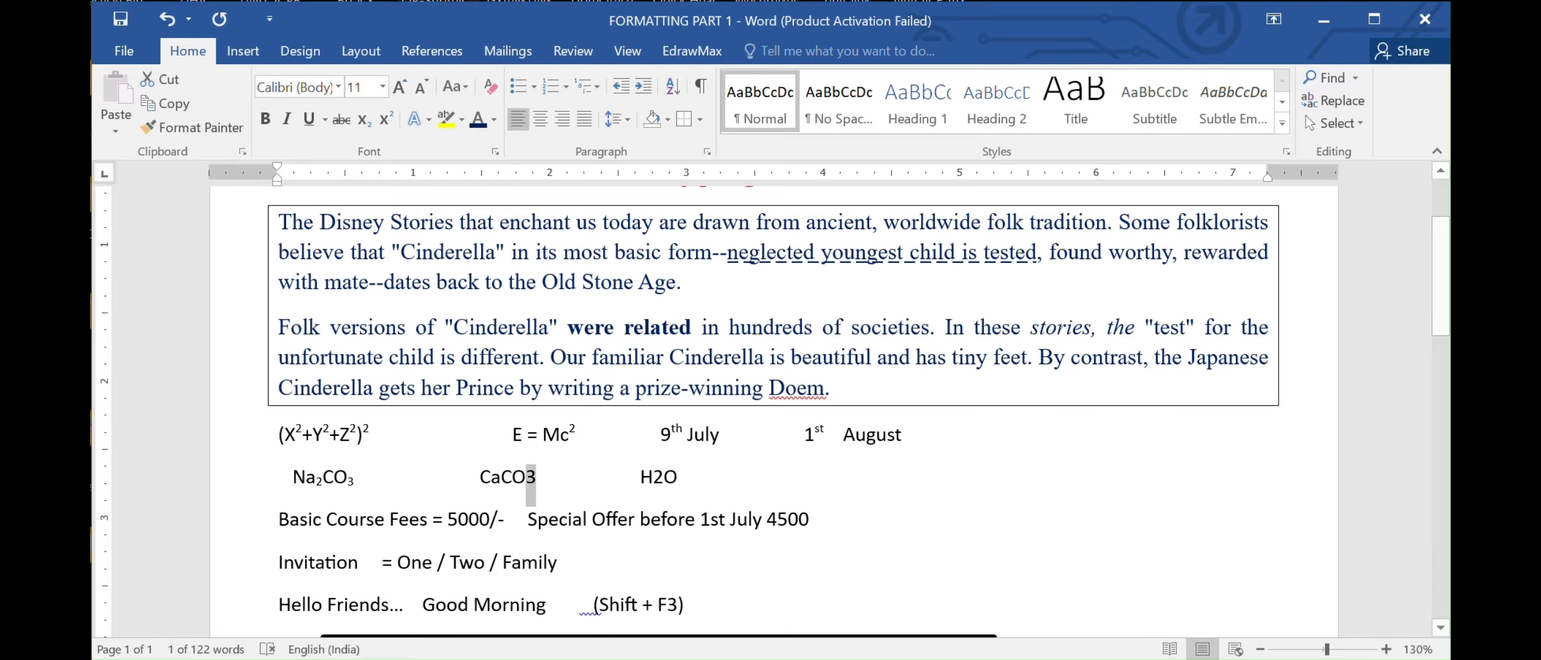
click(363, 120)
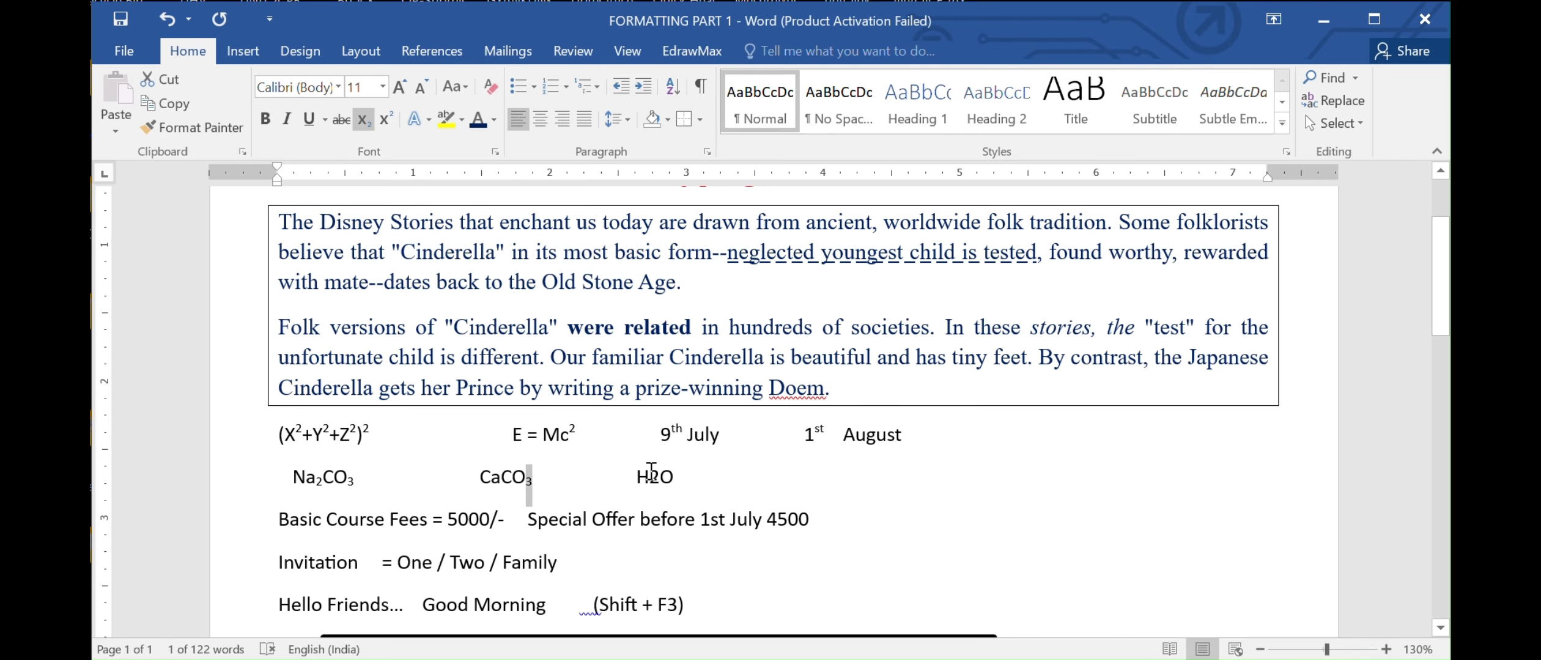
drag(650, 478, 661, 477)
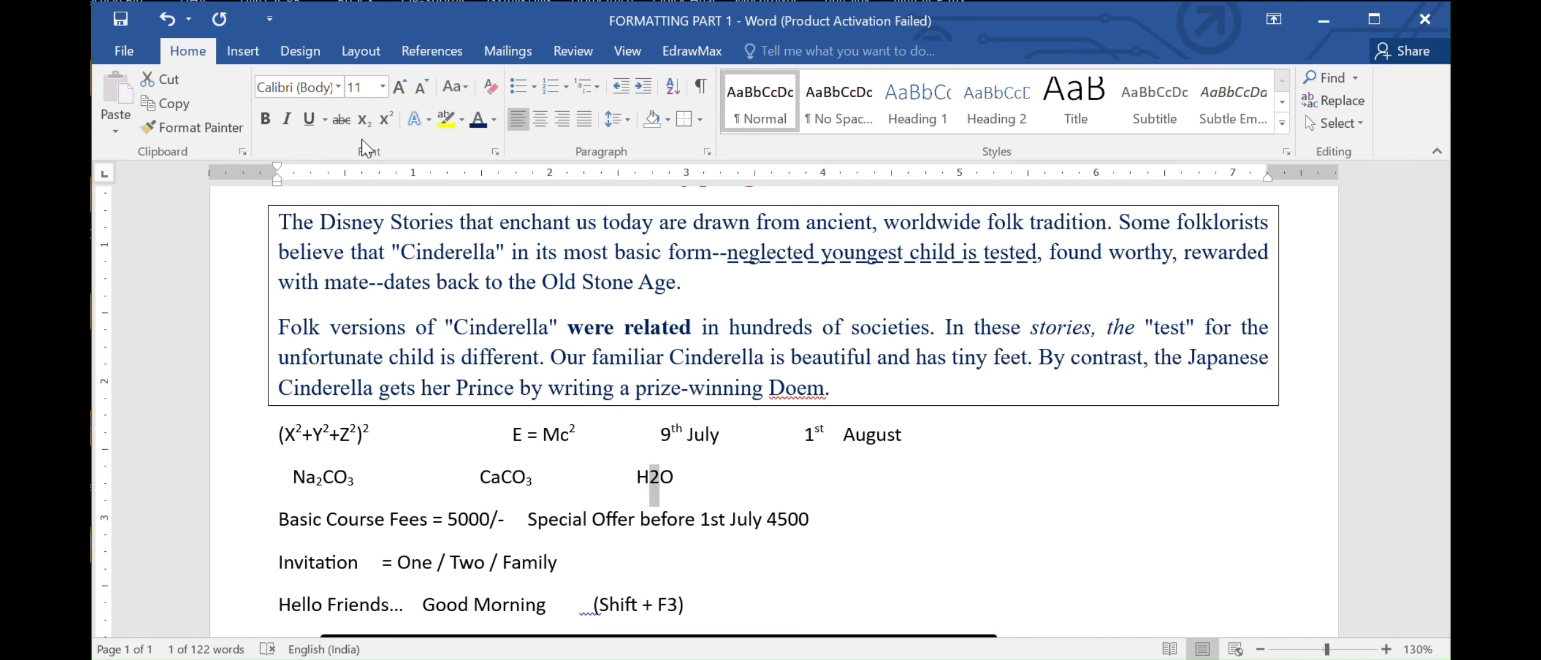
click(363, 121)
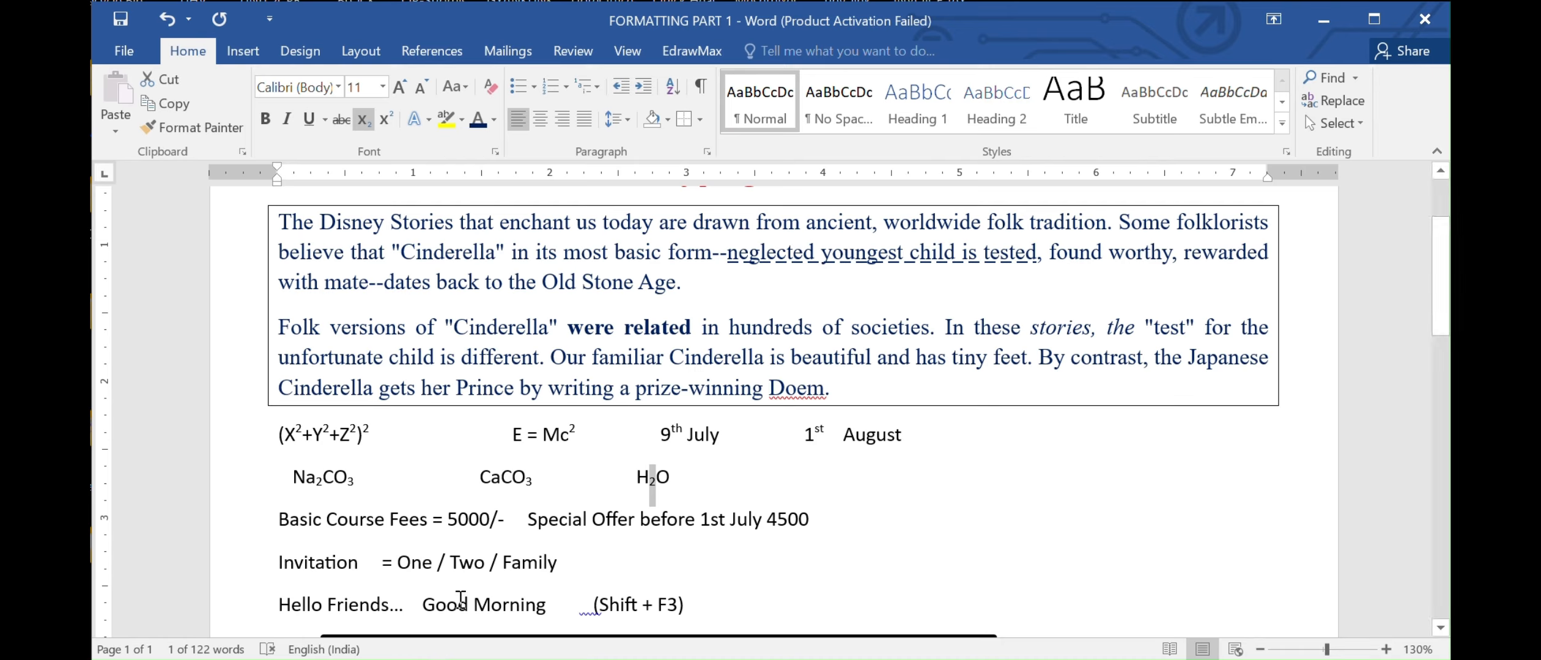
Step: Strike through 5000/- in the course fees line and "One / Two" in the invitation line
drag(448, 518, 508, 522)
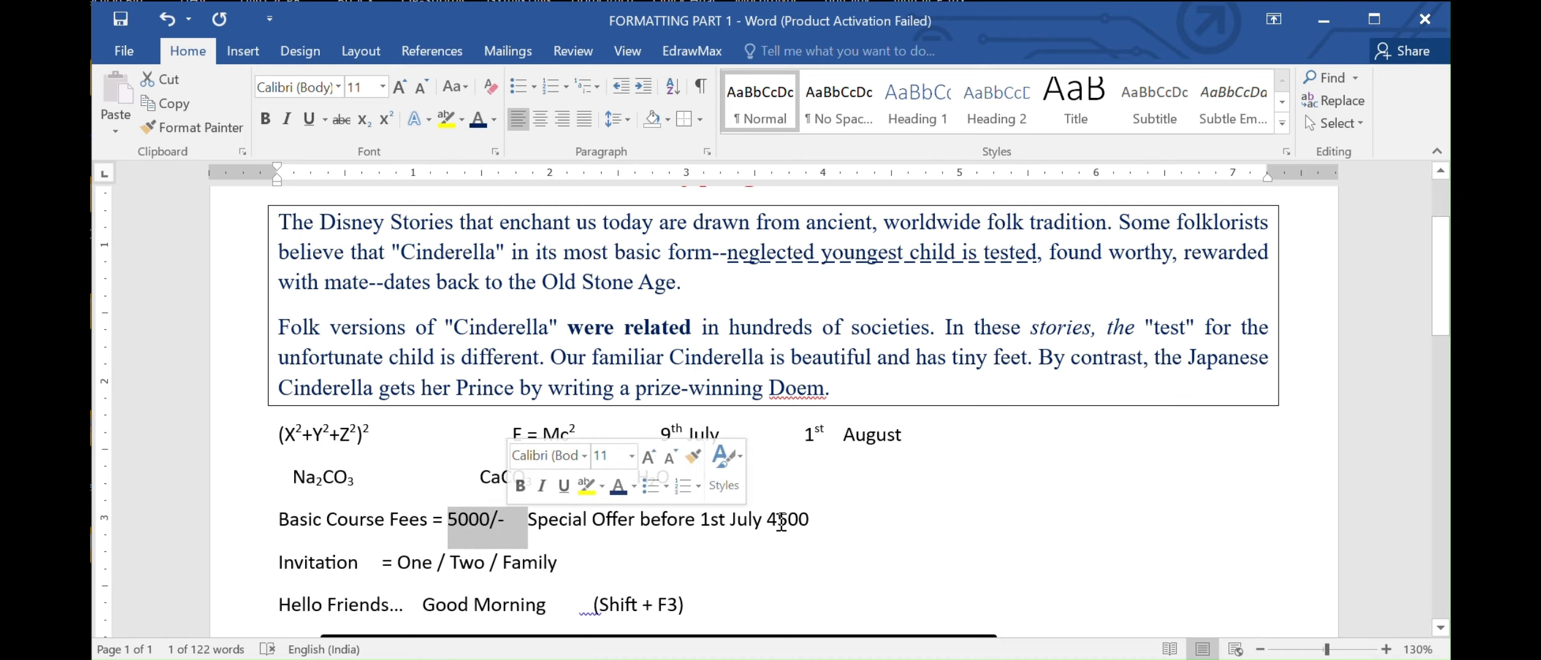
click(341, 119)
scroll(746, 452, down, 3)
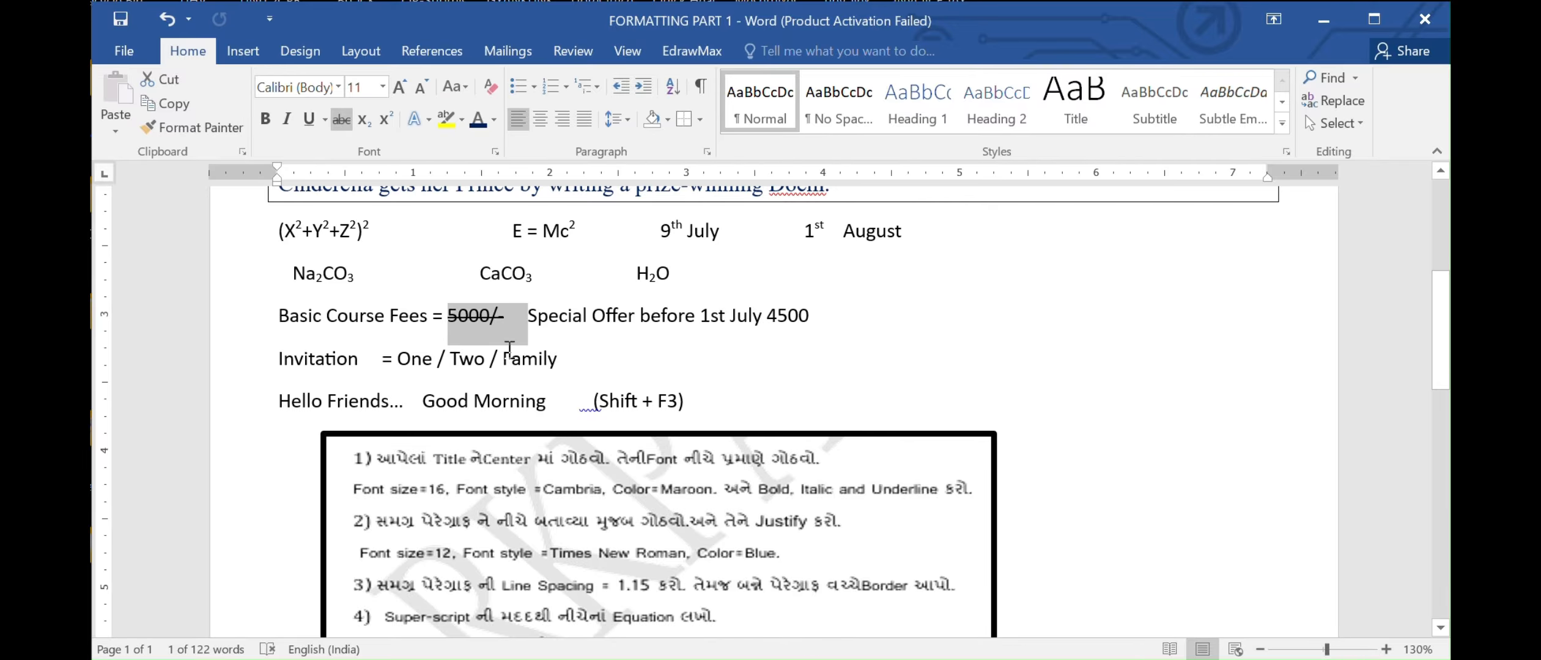
drag(398, 357, 483, 363)
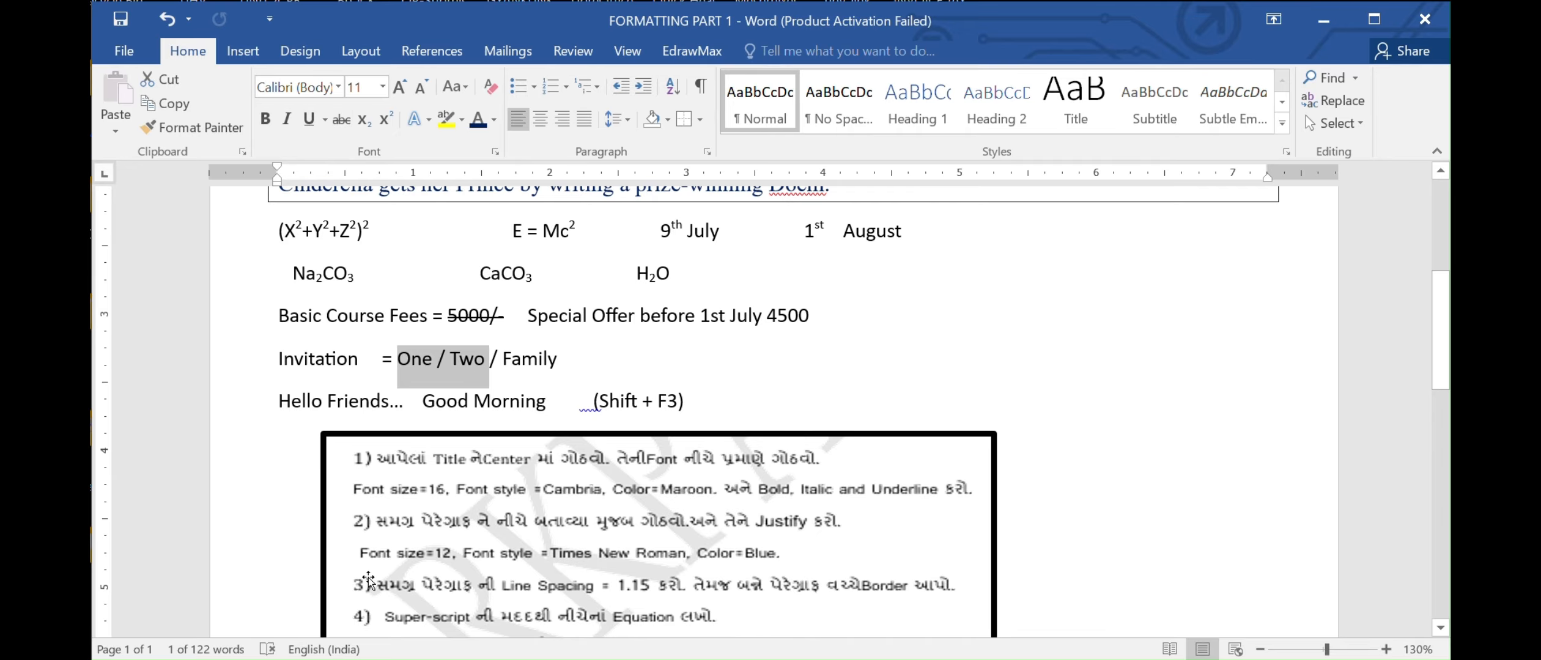
click(340, 121)
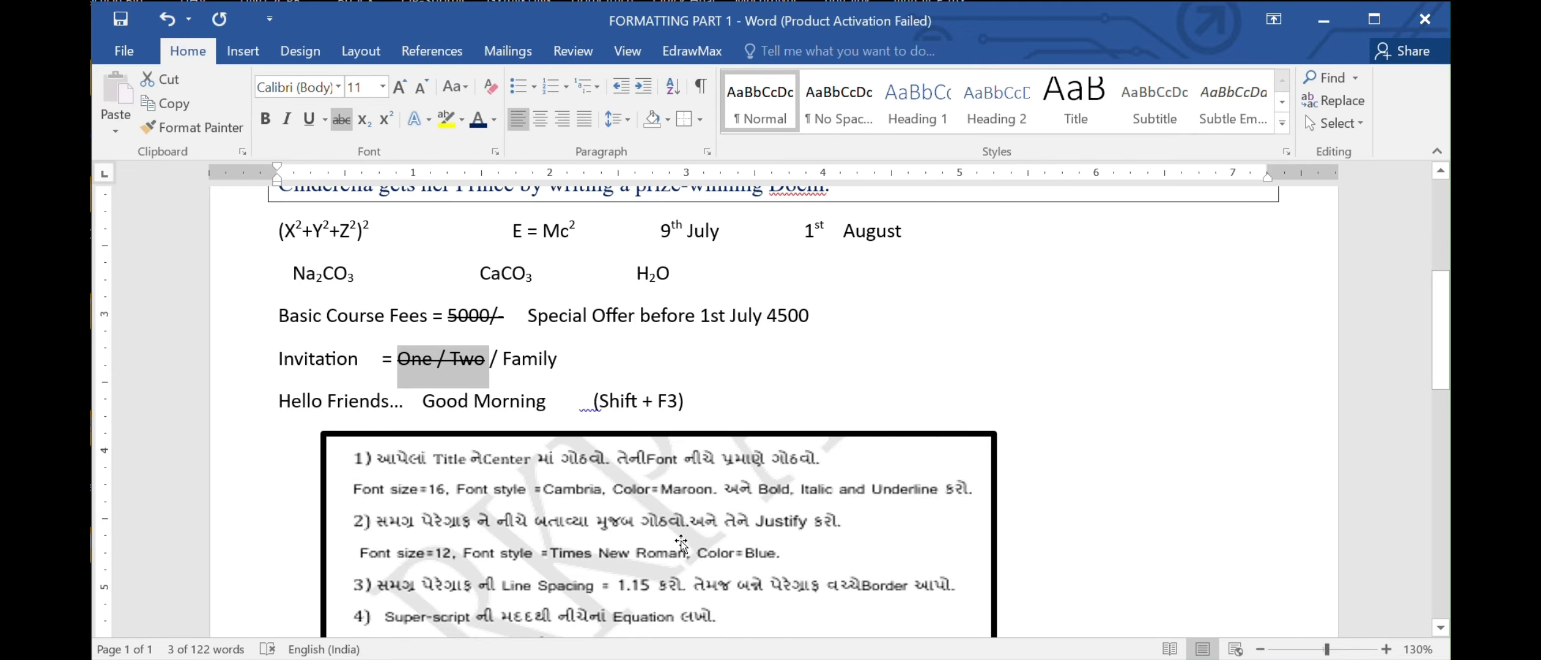
Step: Change "Hello Friends… Good Morning" to sentence case, leaving out the bracketed shortcut text after it
scroll(680, 543, down, 5)
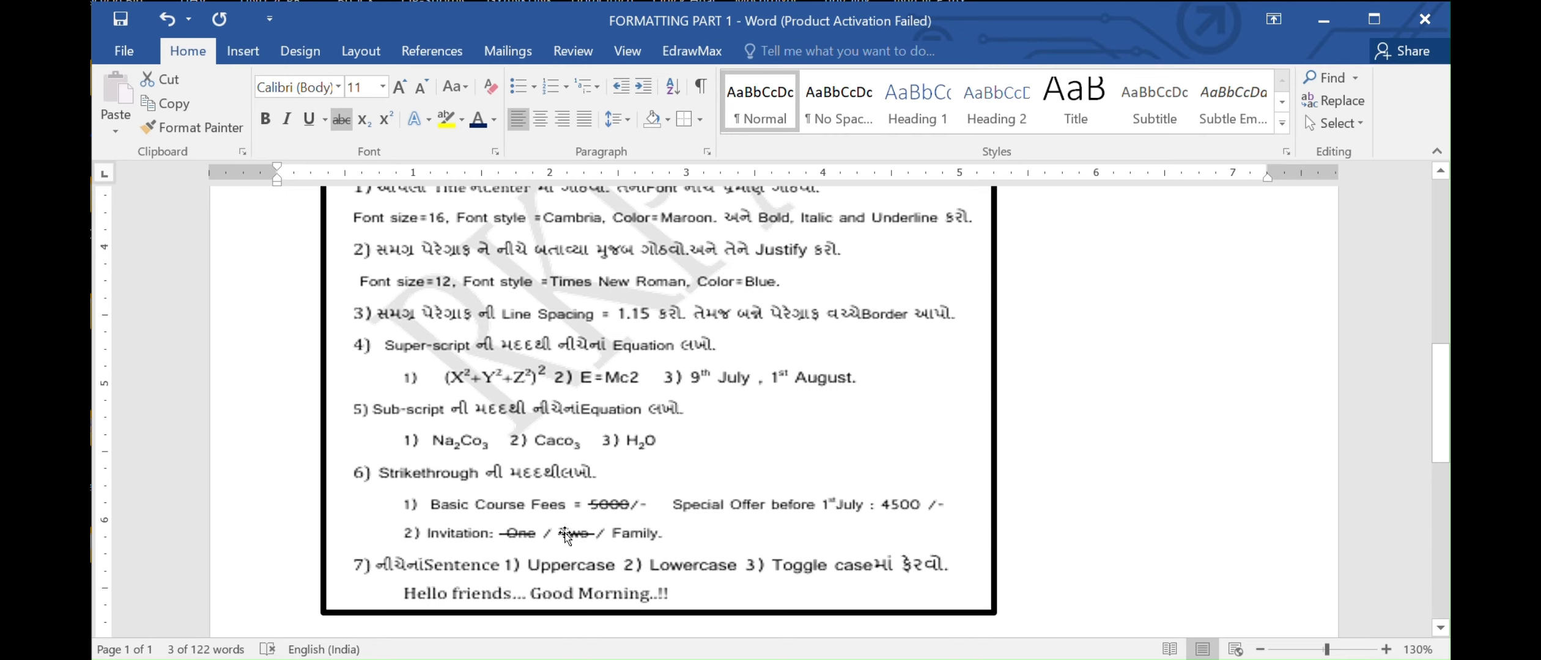
scroll(566, 534, up, 12)
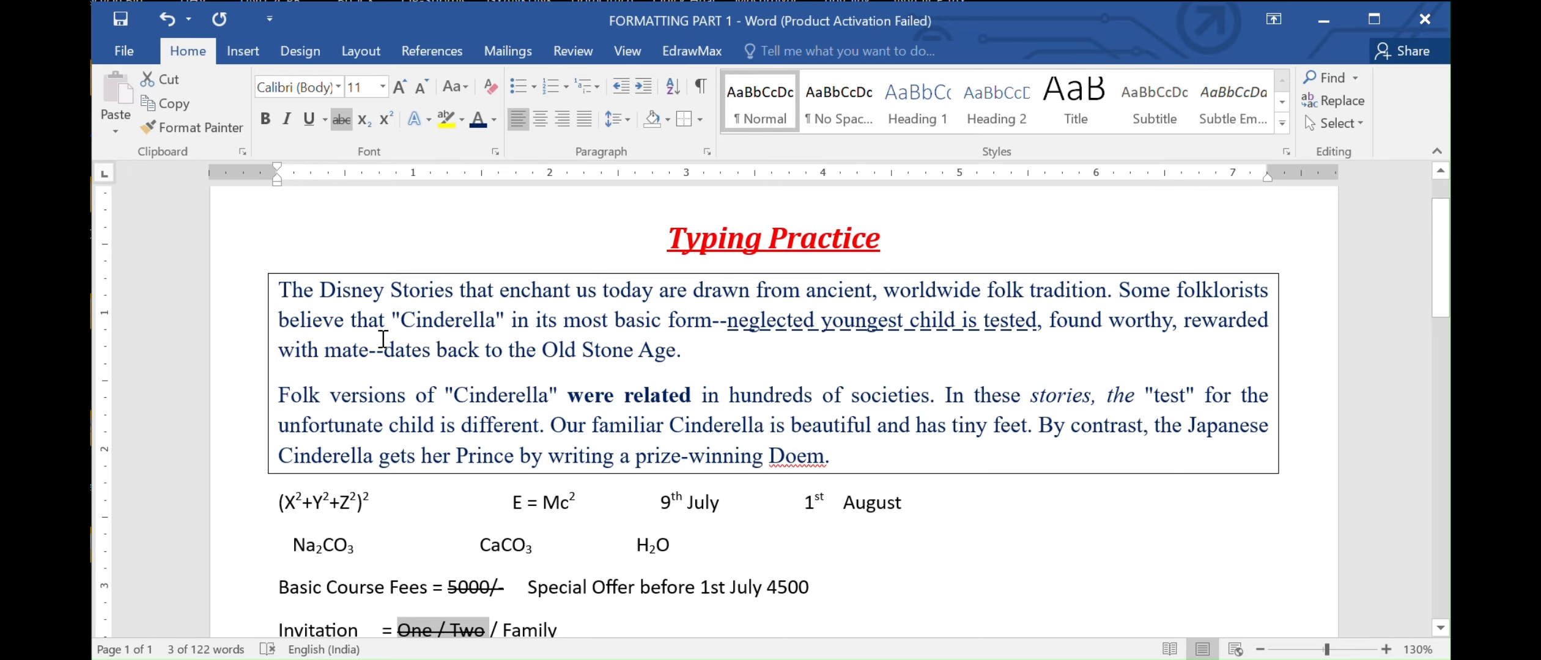
scroll(349, 361, down, 3)
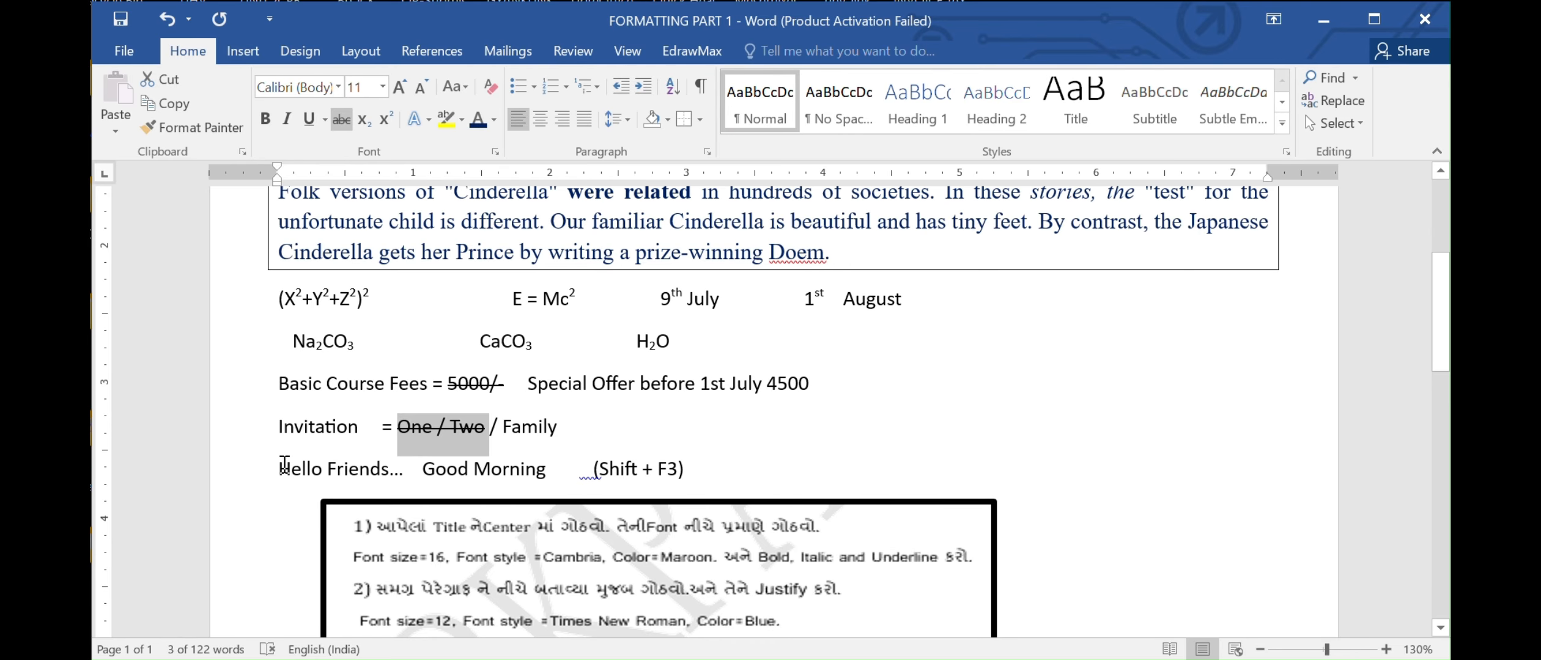
drag(278, 466, 336, 471)
drag(363, 471, 541, 477)
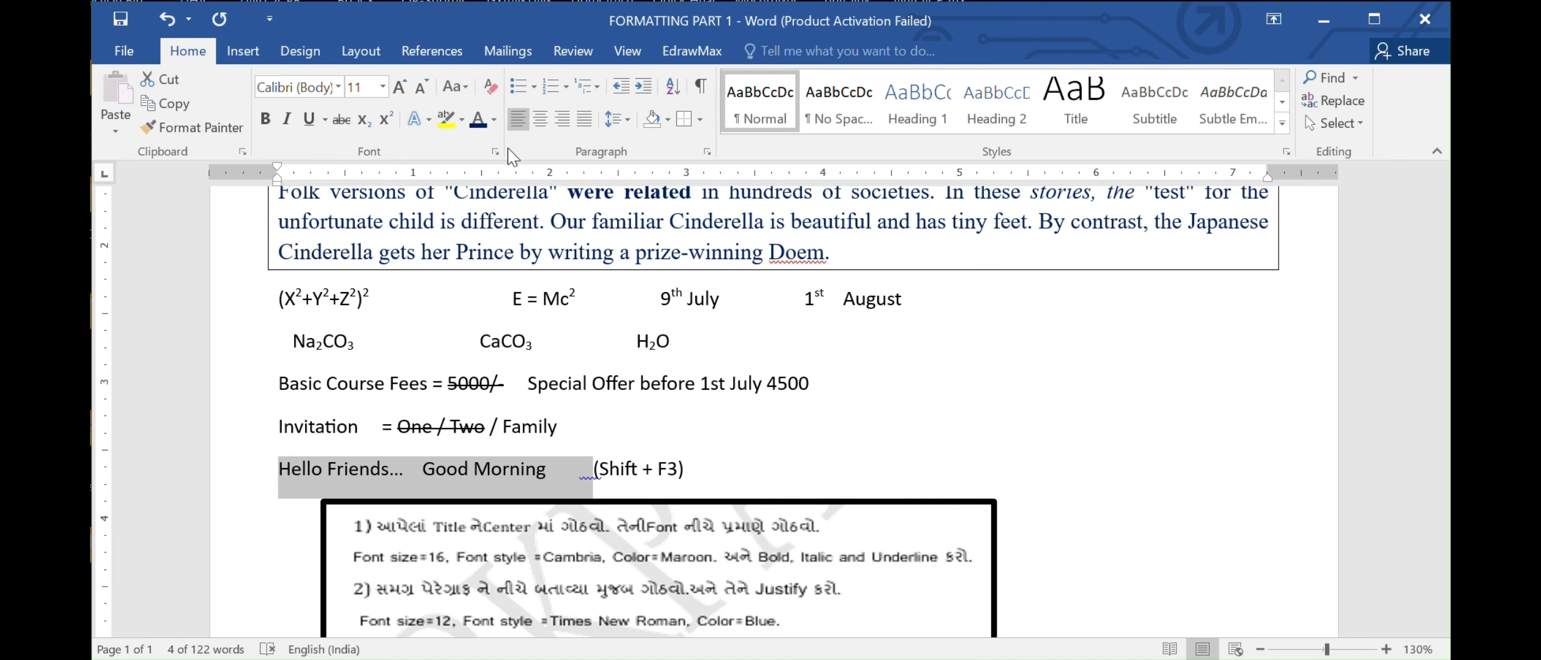
click(468, 92)
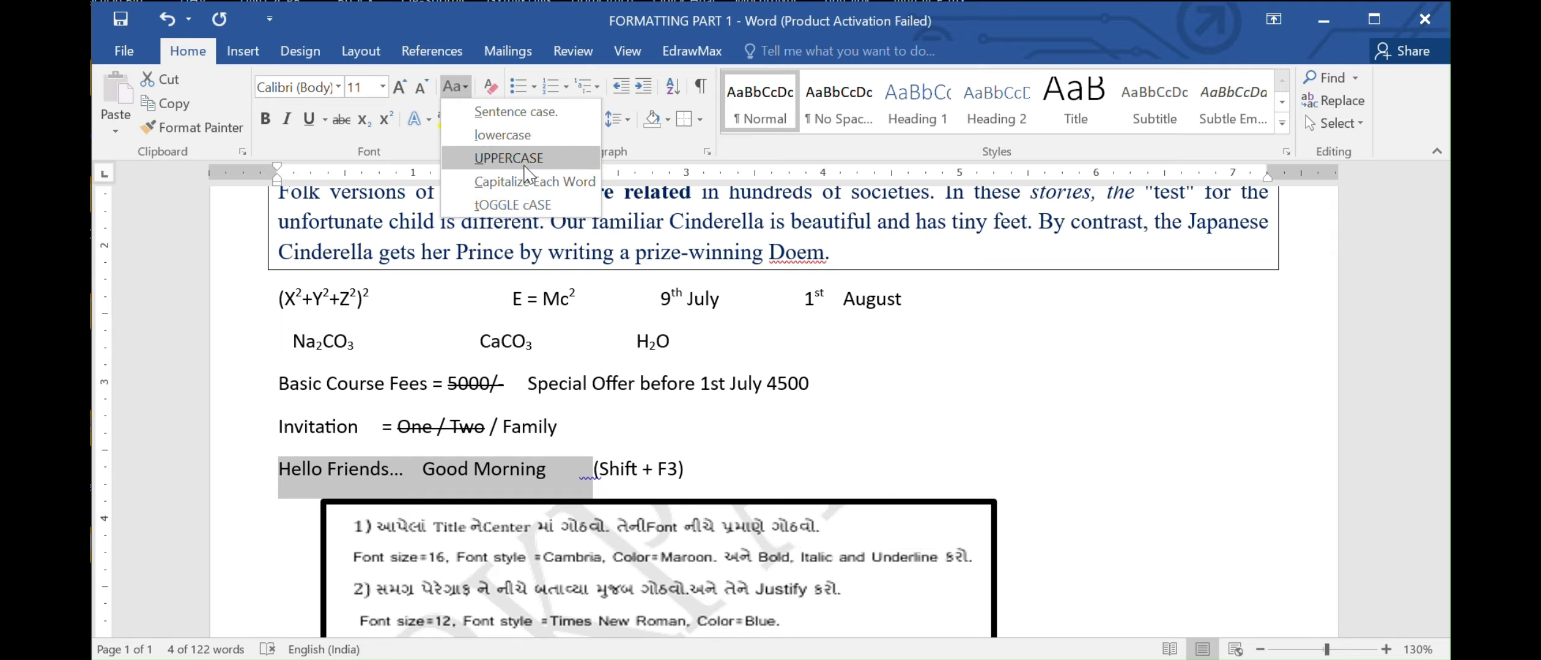
click(518, 113)
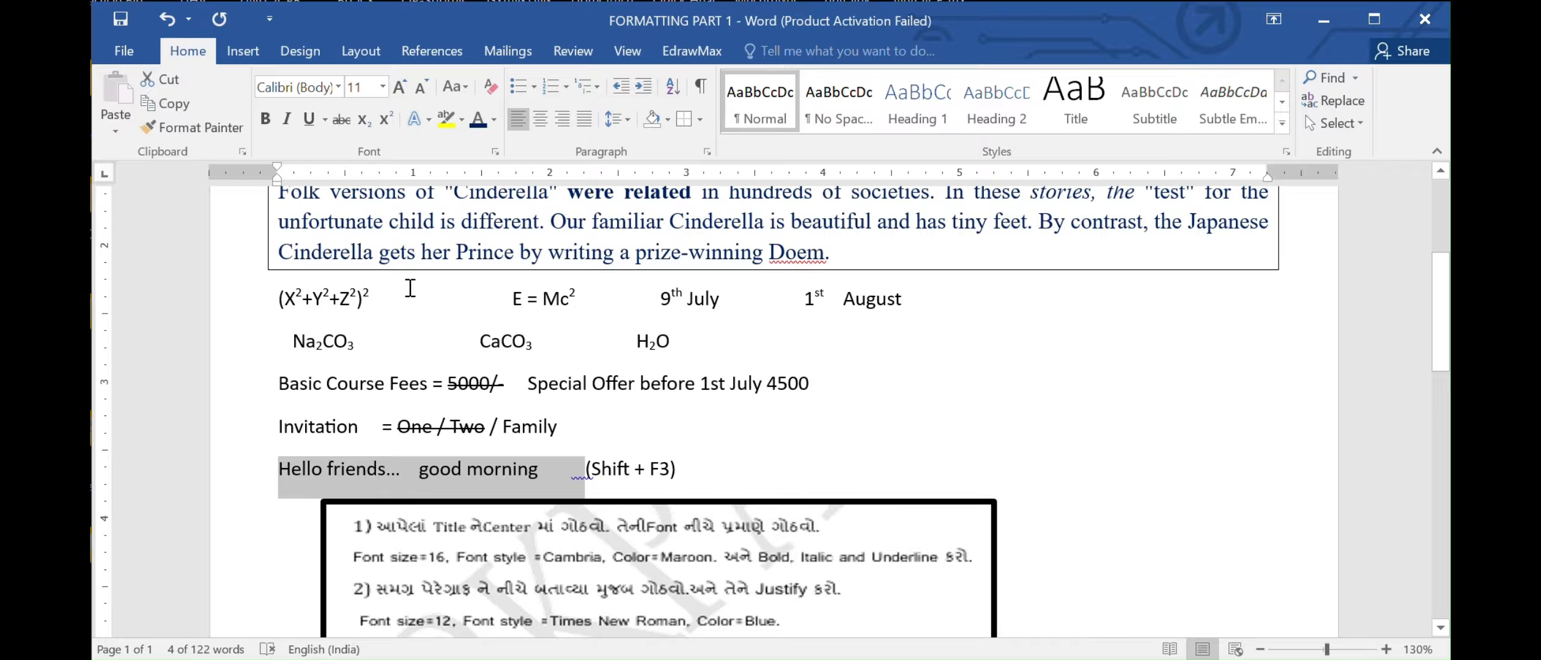
Step: Convert the selected greeting to lowercase, and after that to uppercase
click(468, 91)
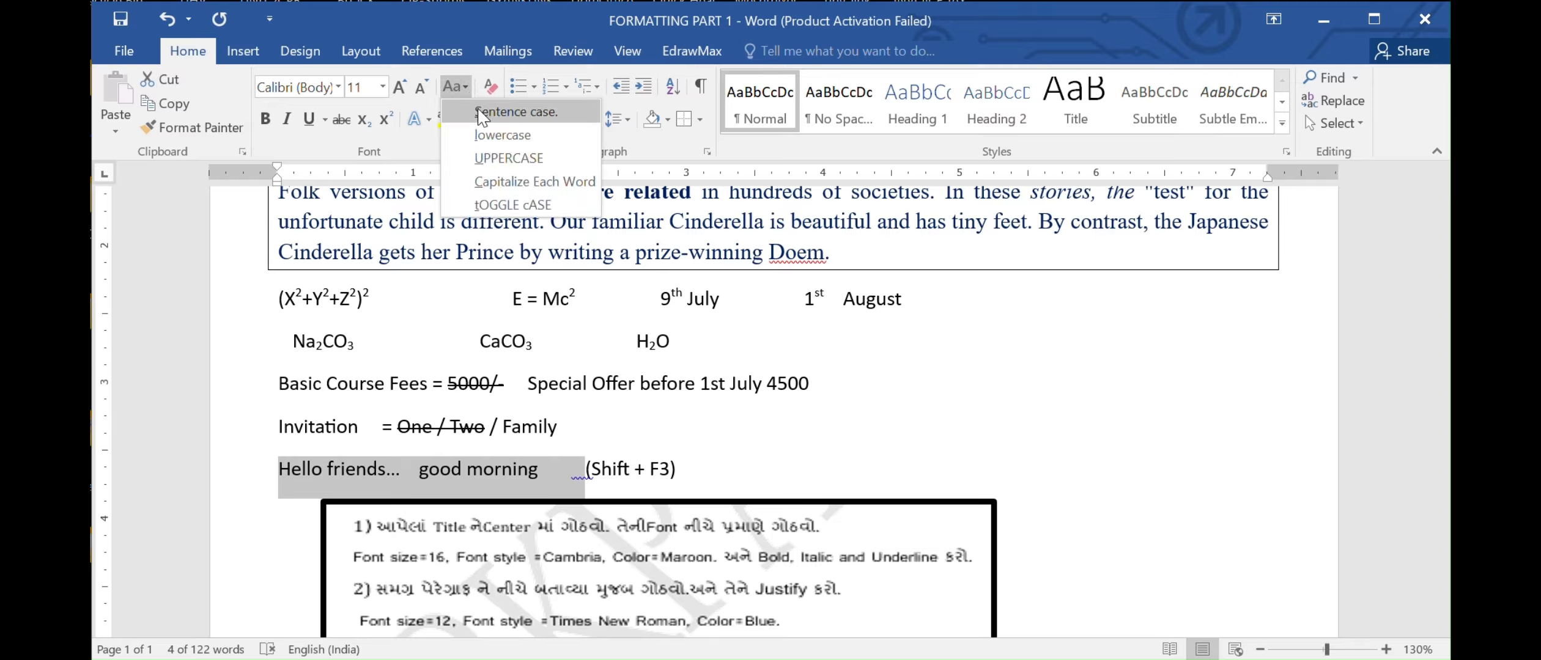
click(489, 136)
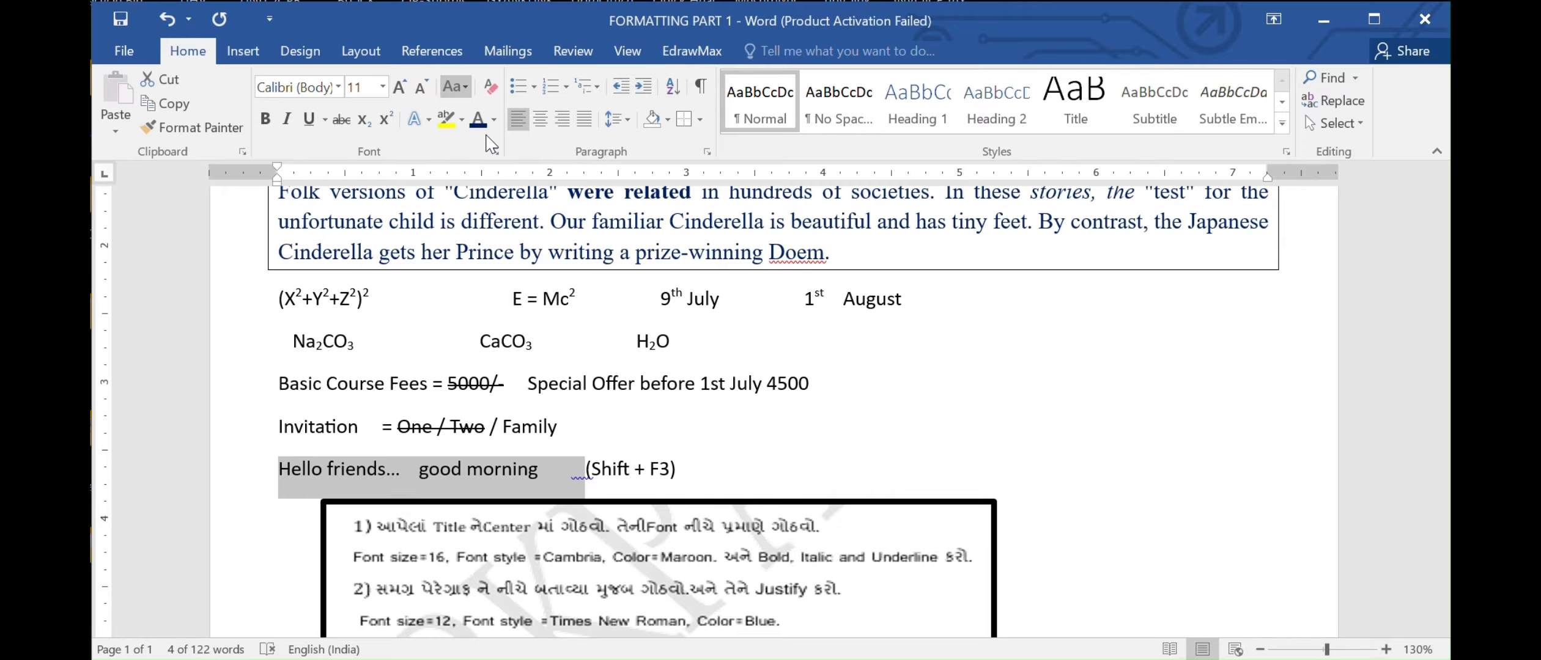
click(468, 86)
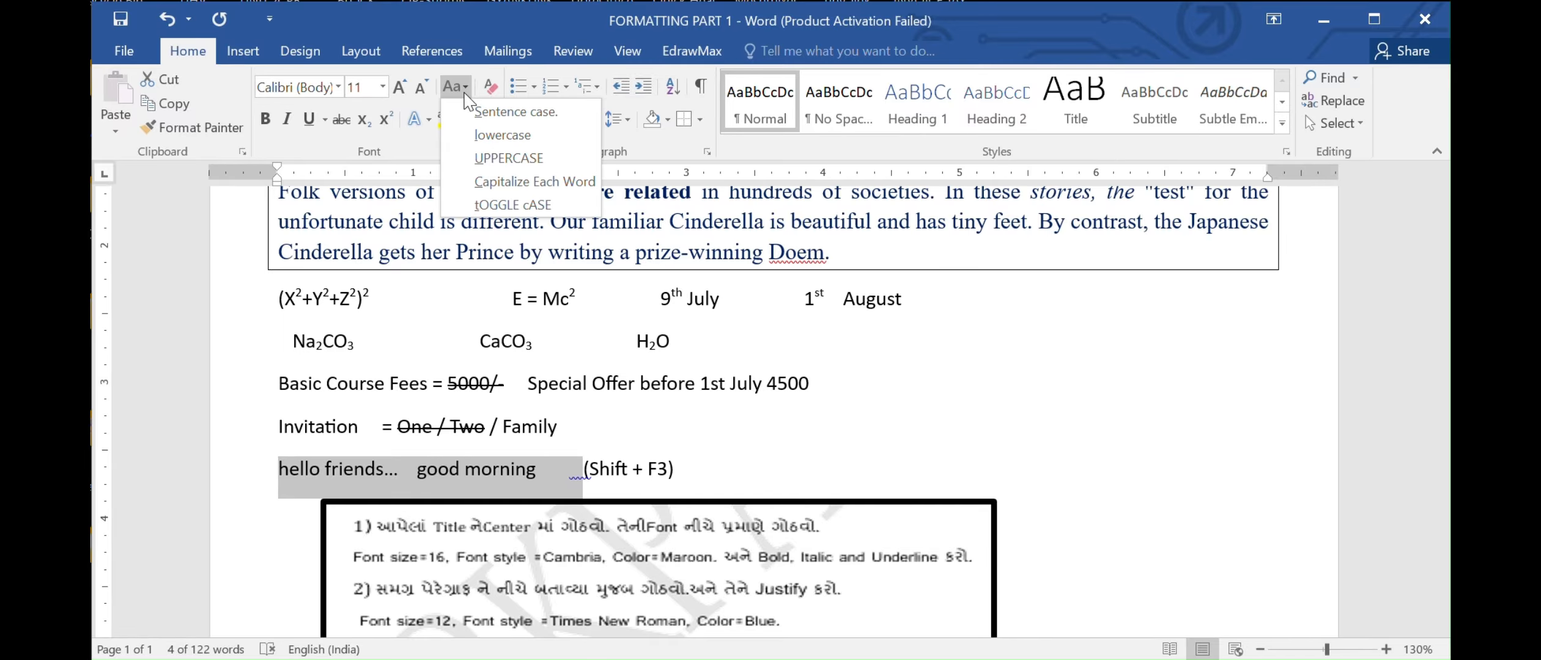
click(498, 160)
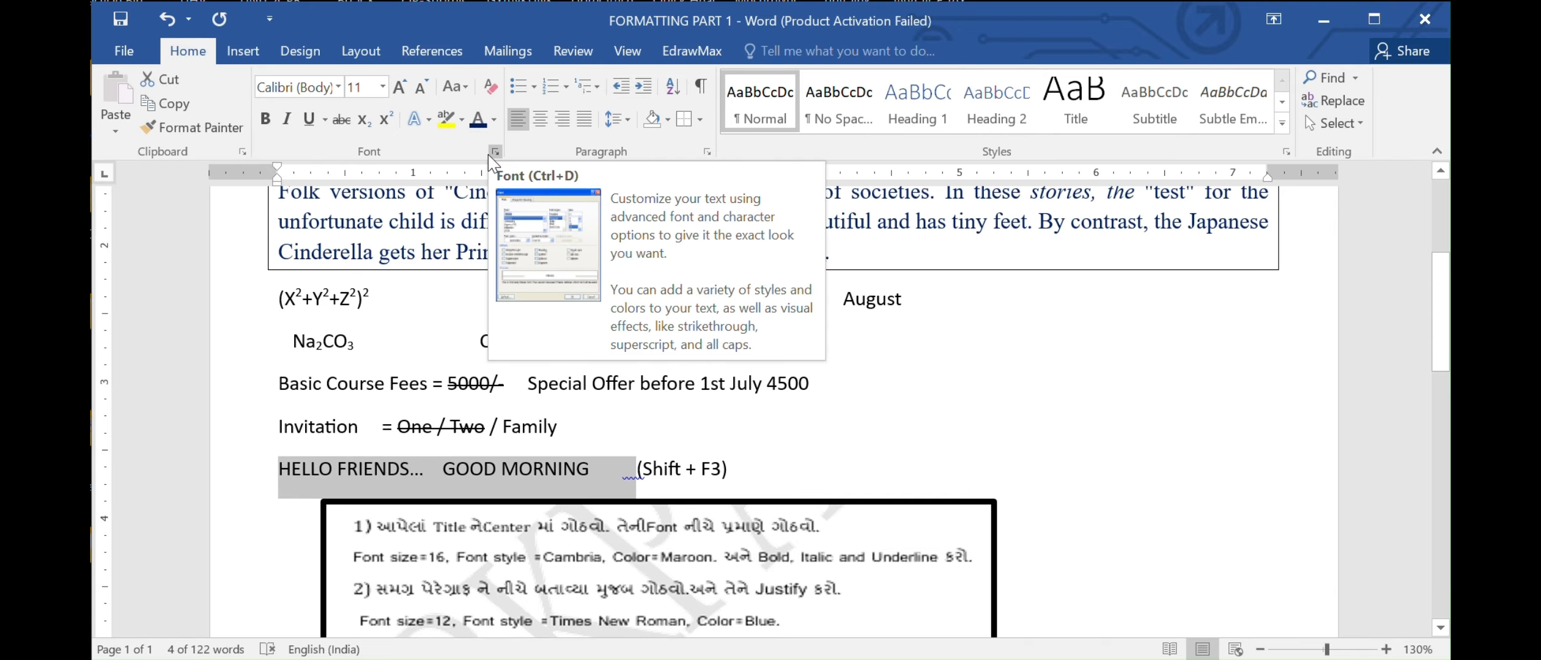
Step: Apply Capitalize Each Word to the selected greeting, followed by toggle case
click(468, 90)
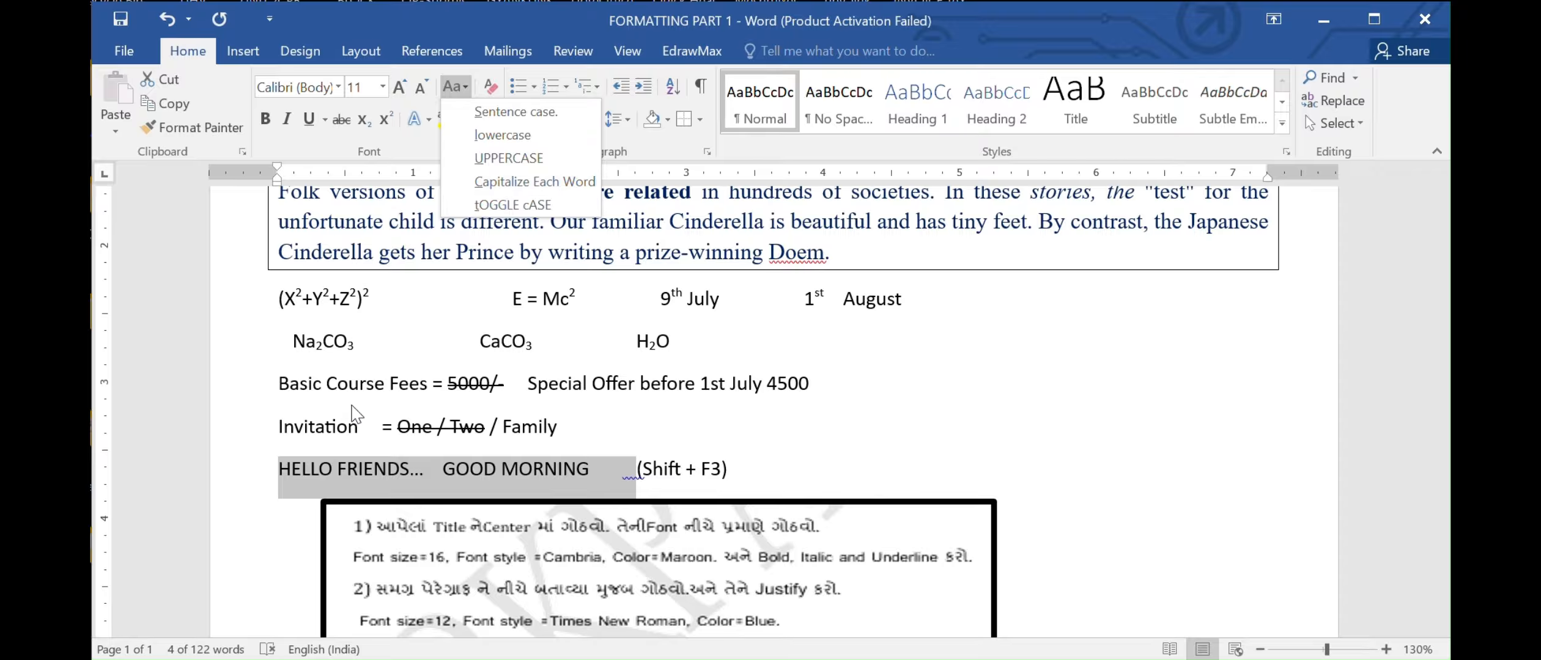
click(520, 181)
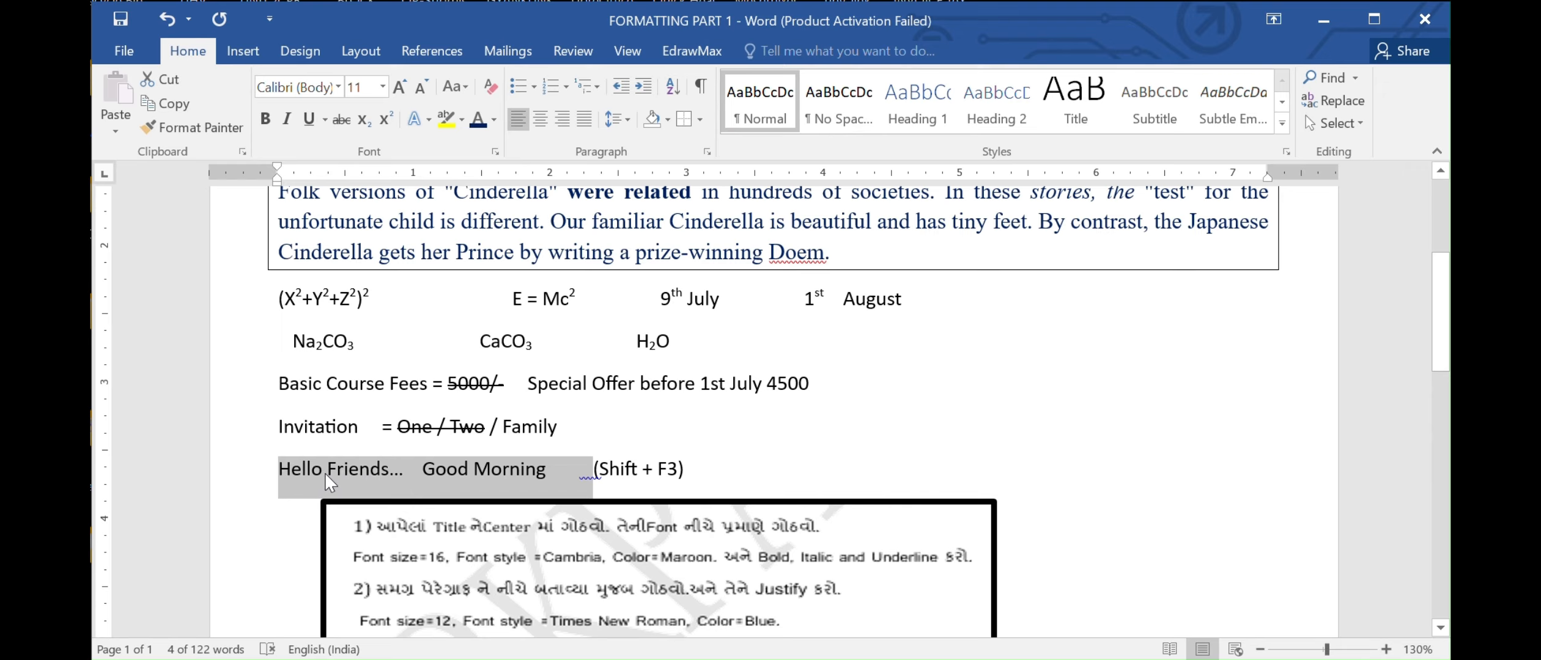
click(468, 93)
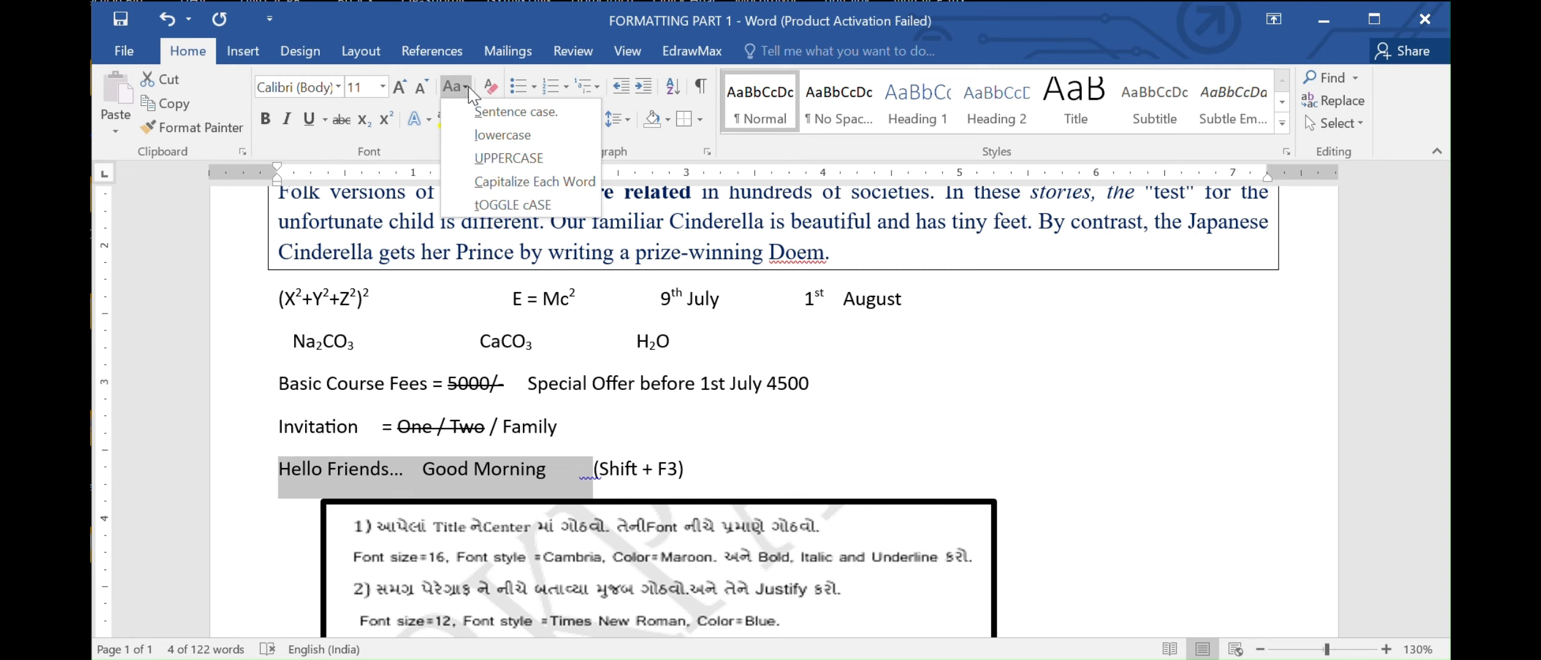
click(505, 204)
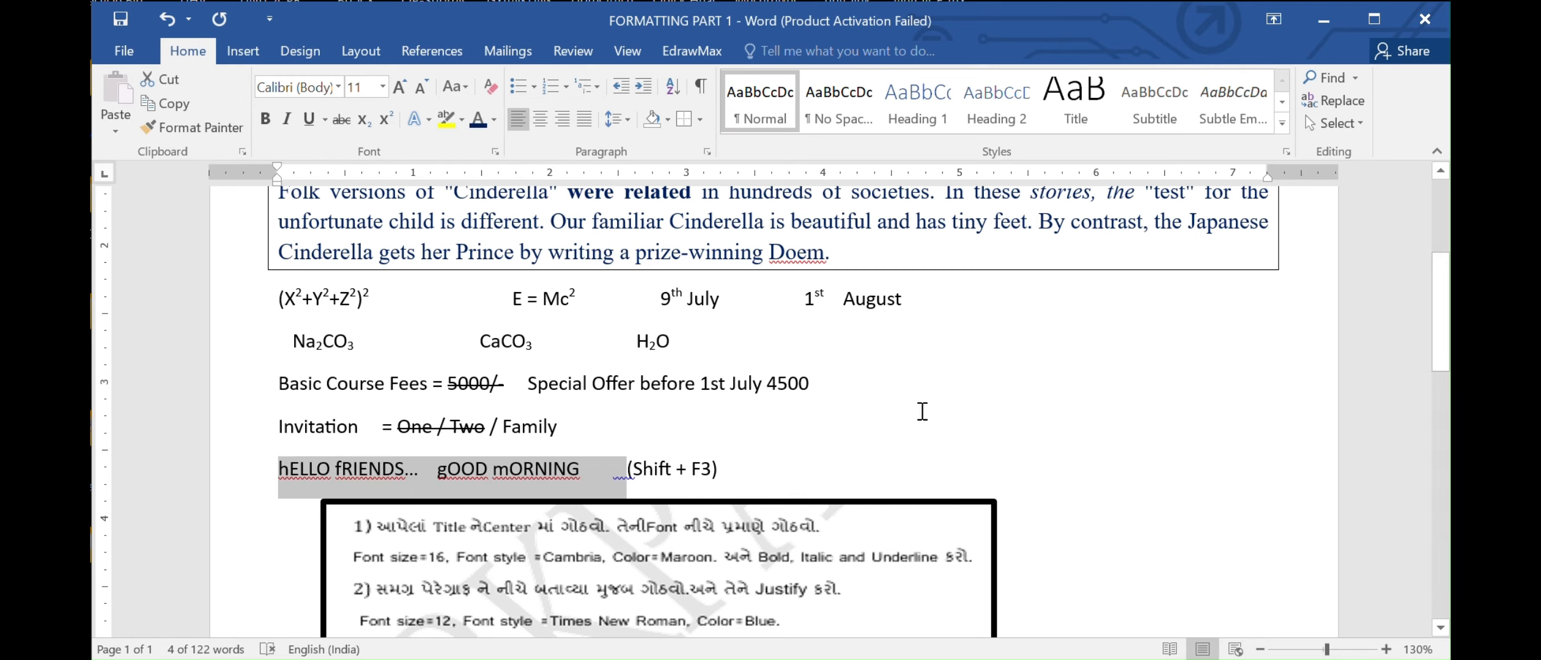
Step: Set the greeting text back to lowercase and apply toggle case to it, as in the seventh exercise instruction
click(467, 91)
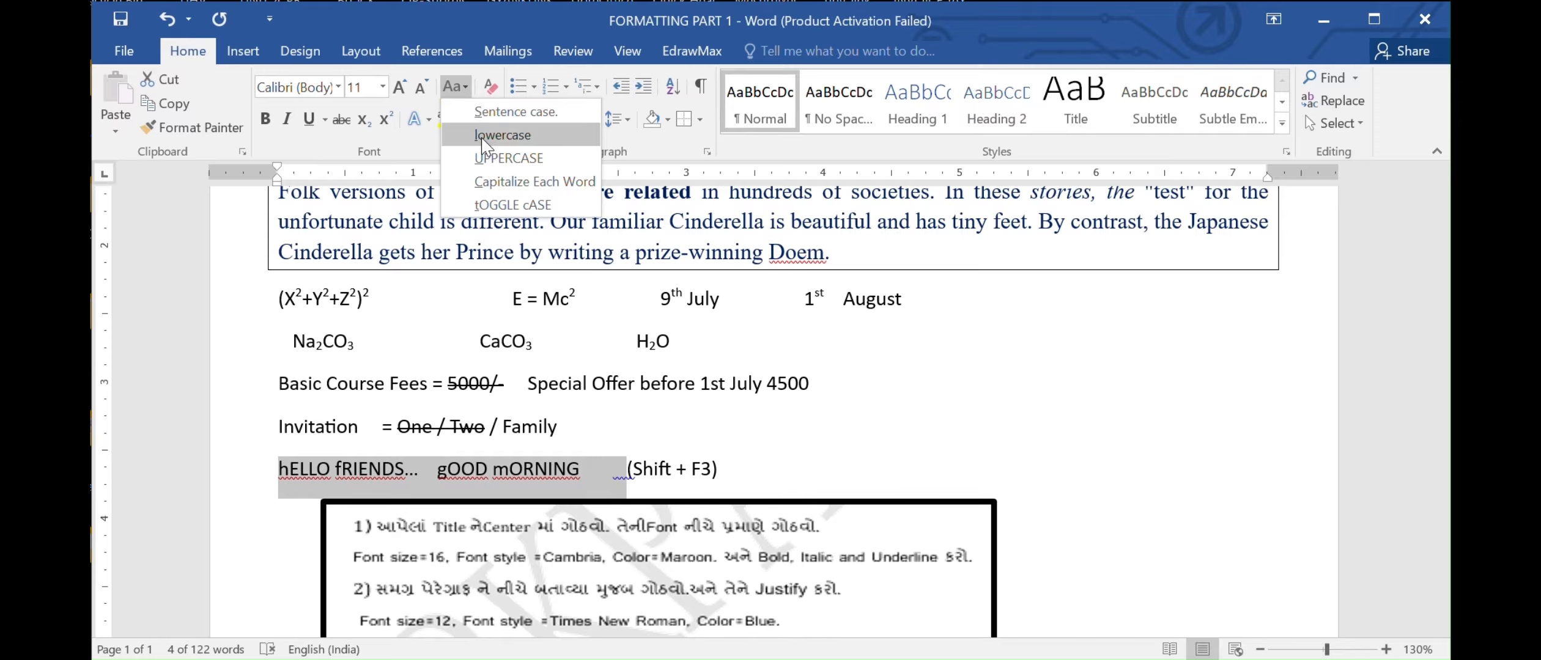
click(503, 135)
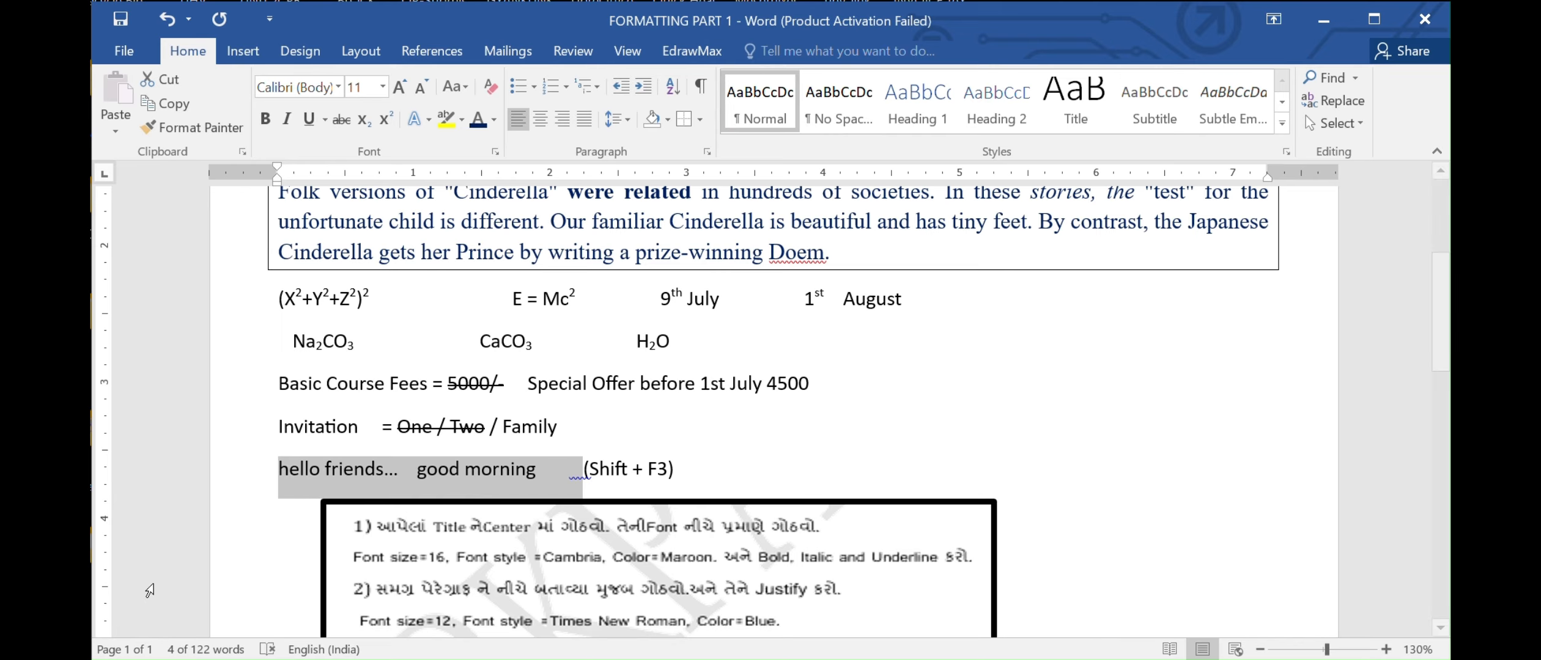
click(469, 90)
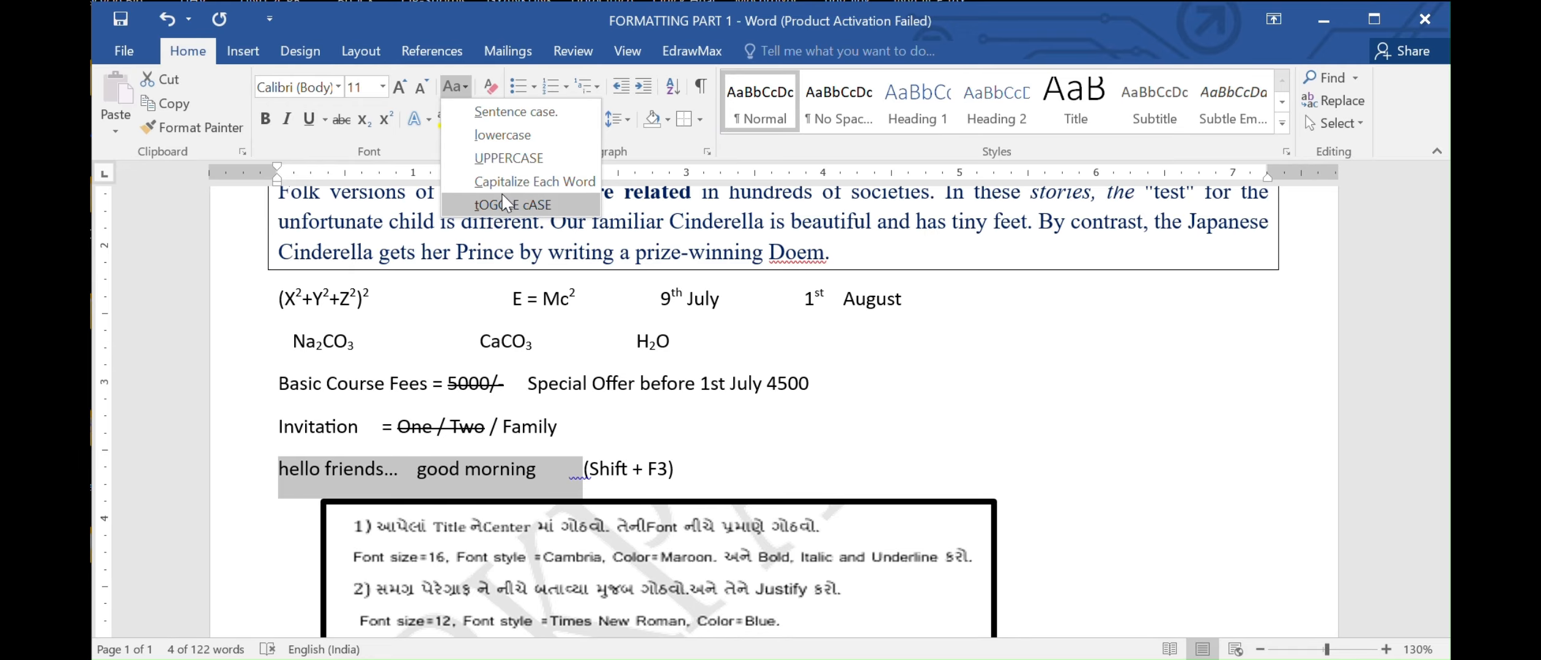
click(512, 205)
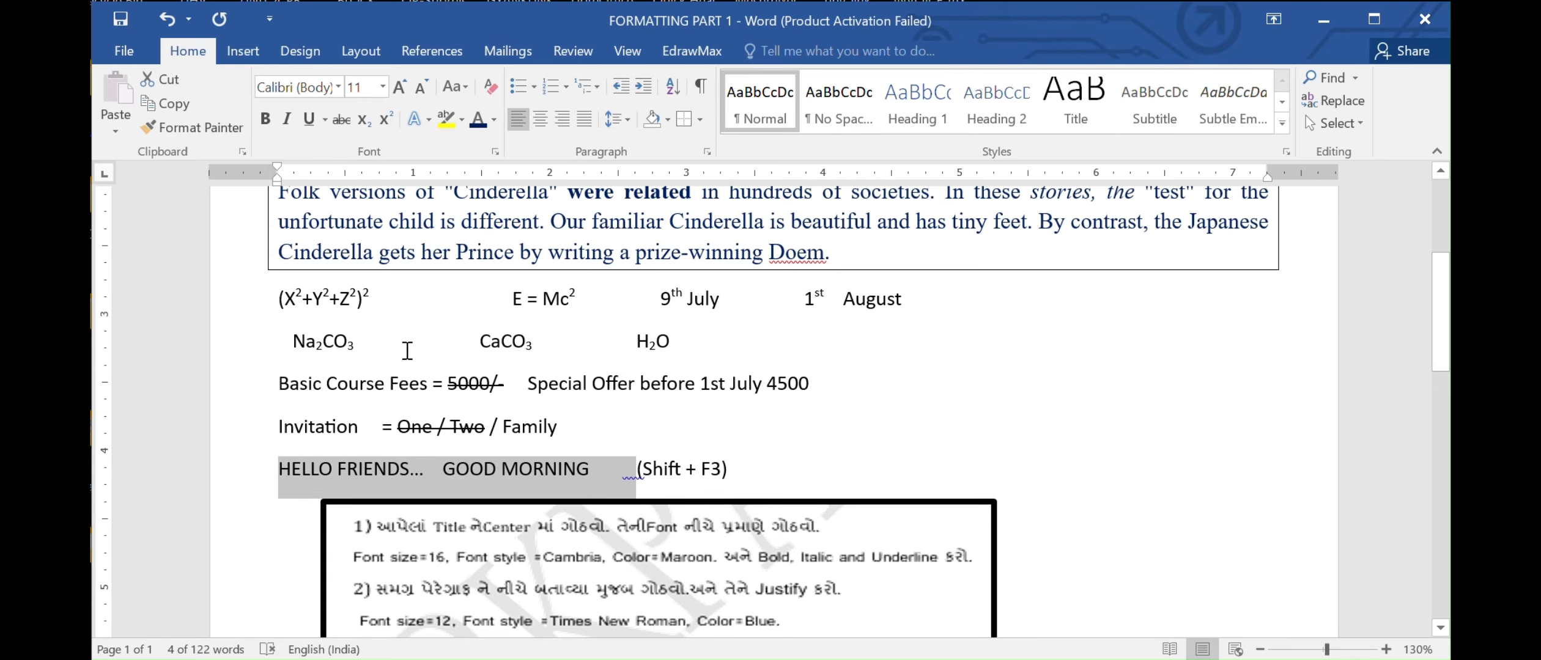
scroll(406, 350, down, 10)
scroll(406, 348, up, 12)
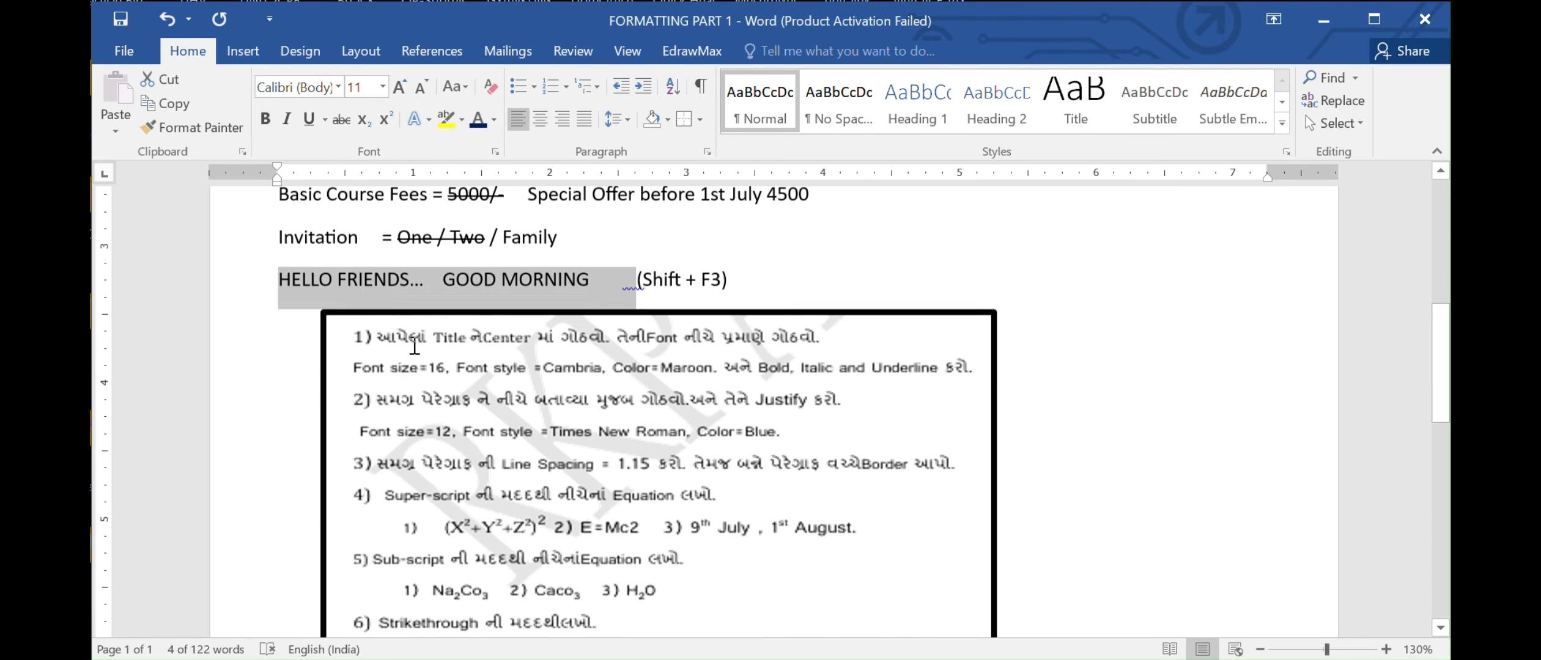